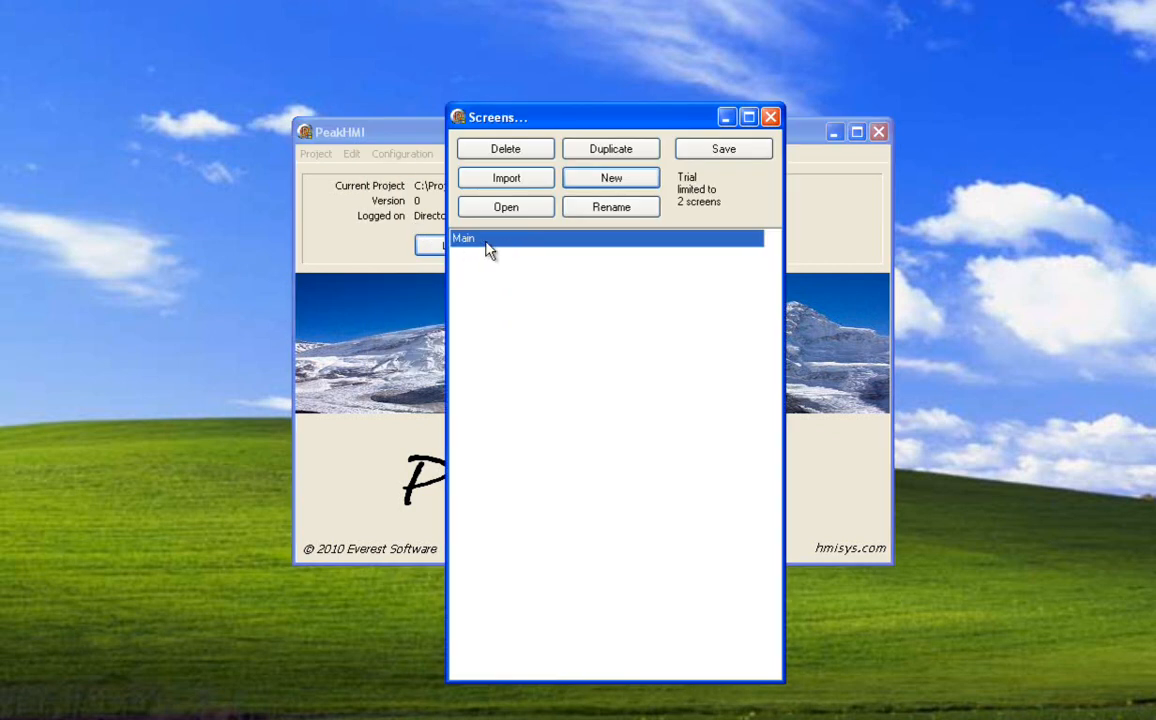
Open the Main screen and select its pipe pieces individually and all together with a selection box, ending with nothing selected.
double_click(540, 248)
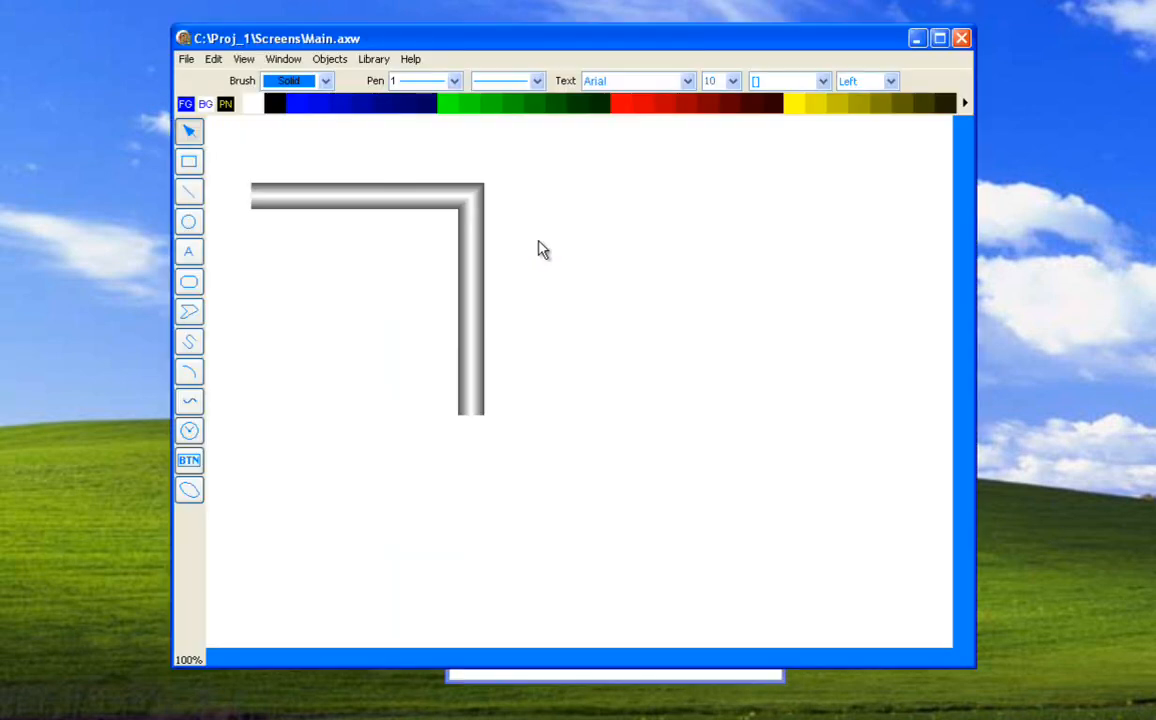
left_click(360, 204)
left_click(467, 261)
left_click(479, 197)
left_click(535, 250)
left_click(323, 198)
left_click(476, 248)
left_click(472, 198)
left_click(472, 243)
left_click(418, 202)
left_click(376, 246)
left_click_drag(248, 172, 612, 488)
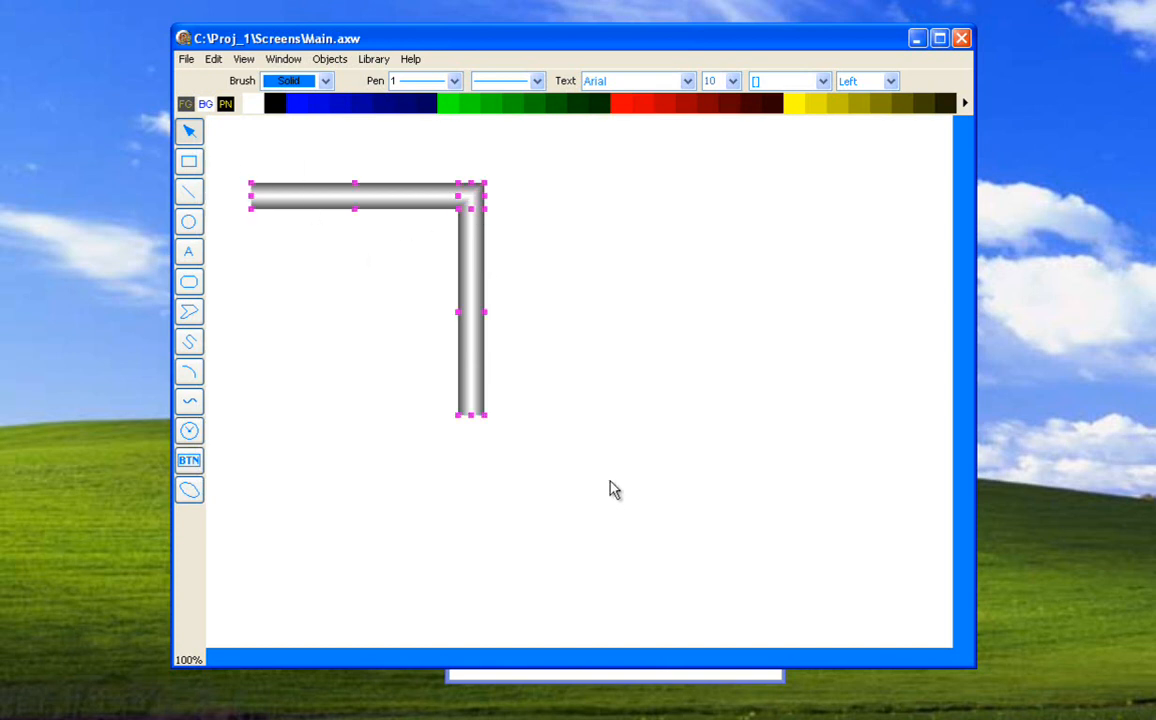
left_click(574, 267)
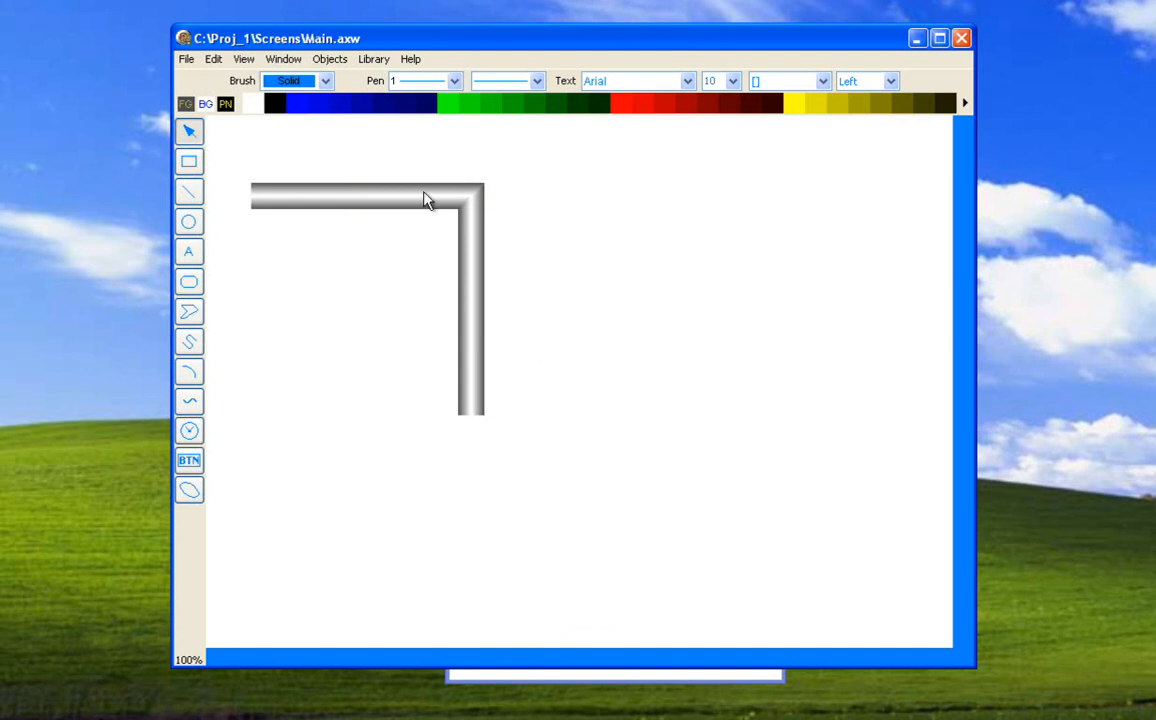
Nudge the horizontal pipe up three steps and back down three, and repeat with single steps up and down.
left_click(343, 204)
key("Up")
key("Up")
key("Up")
key("Up")
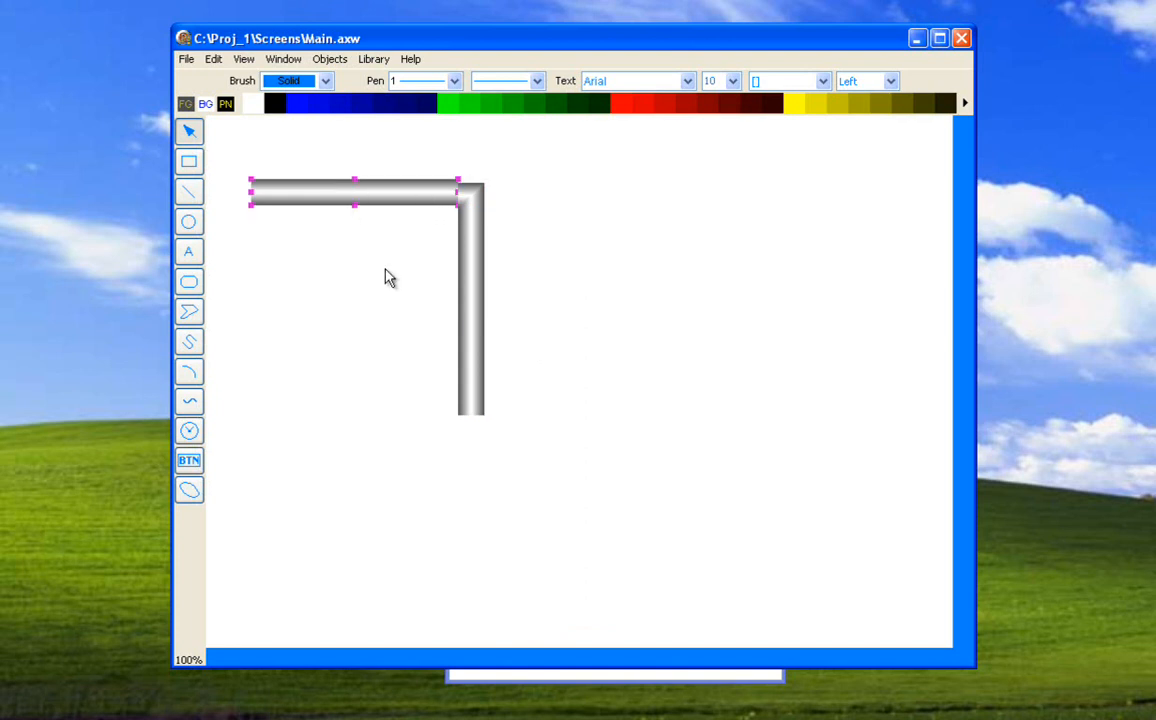
key("Down")
key("Down")
key("Down")
key("Down")
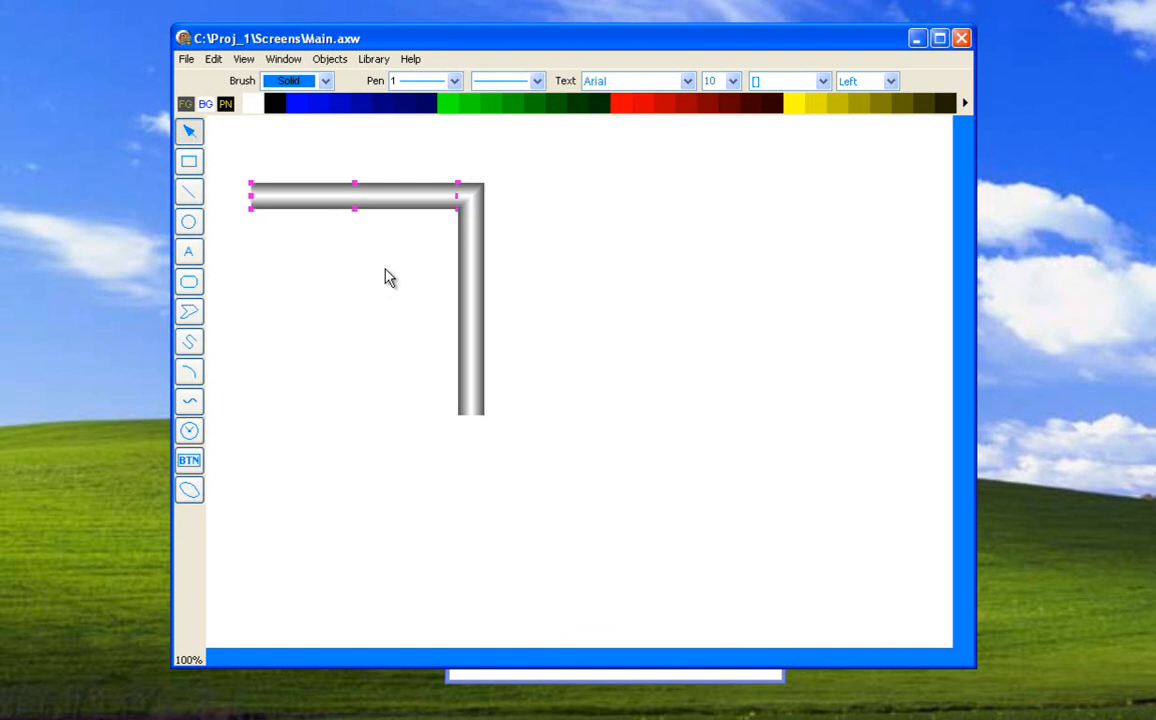
key("Up")
key("Down")
key("Up")
key("Down")
Make the drawing grid visible in front of the objects.
left_click(283, 59)
mouse_move(297, 111)
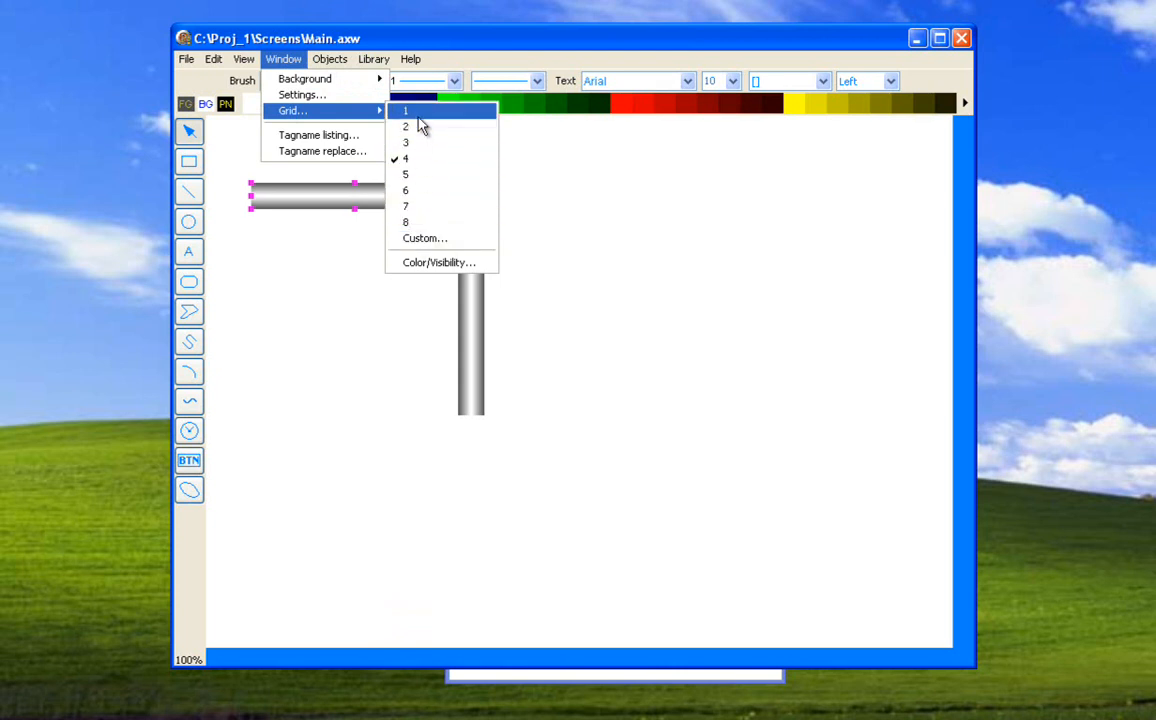
left_click(424, 263)
left_click(521, 333)
left_click(507, 366)
left_click(496, 382)
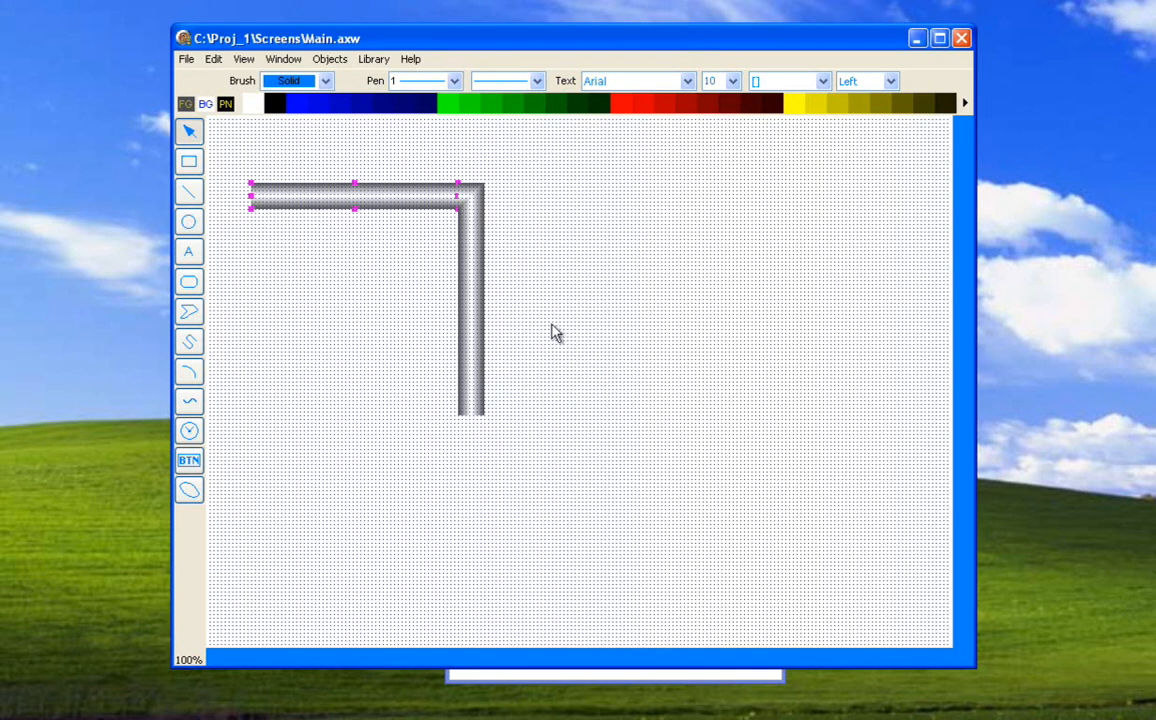
Place the visible grid behind the objects.
left_click(283, 59)
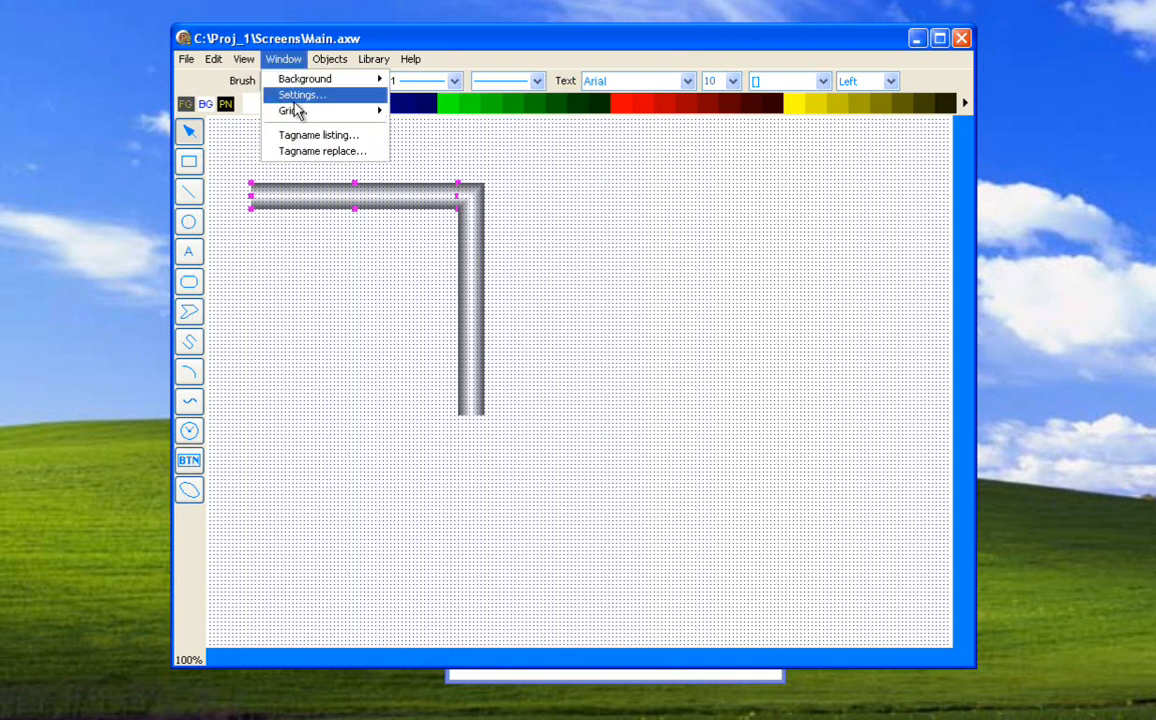
left_click(410, 263)
left_click(470, 333)
left_click(460, 376)
left_click(472, 382)
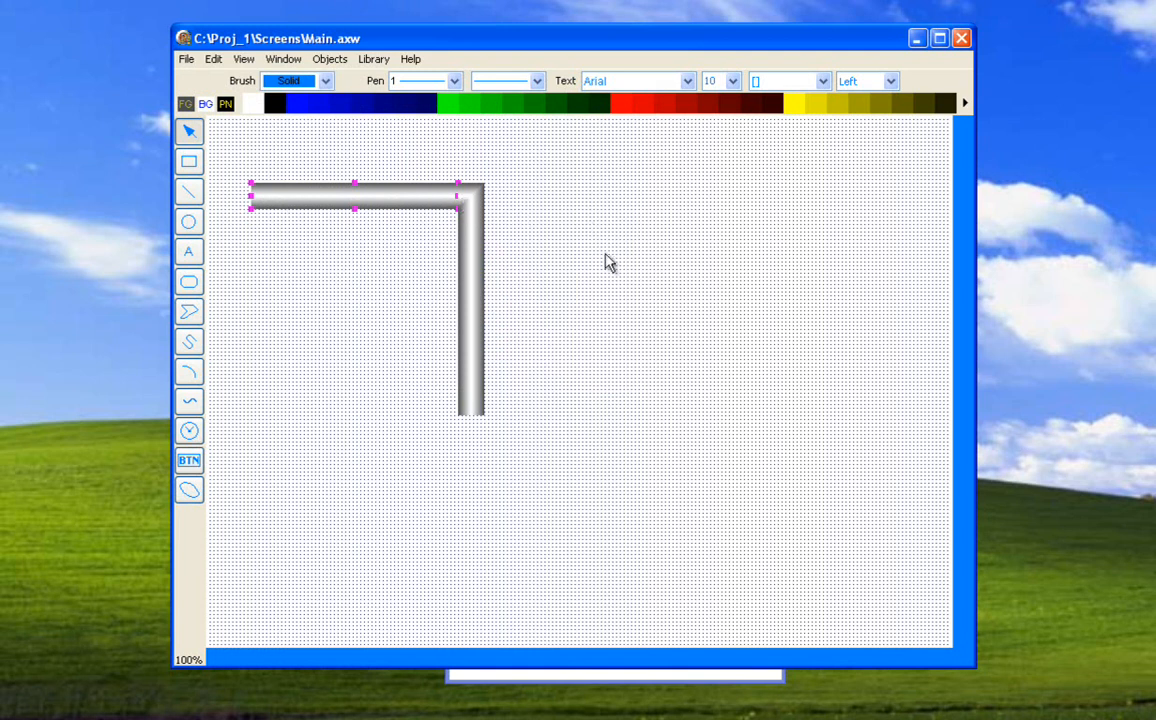
Hide the grid again and deselect the horizontal pipe.
left_click(283, 59)
mouse_move(295, 121)
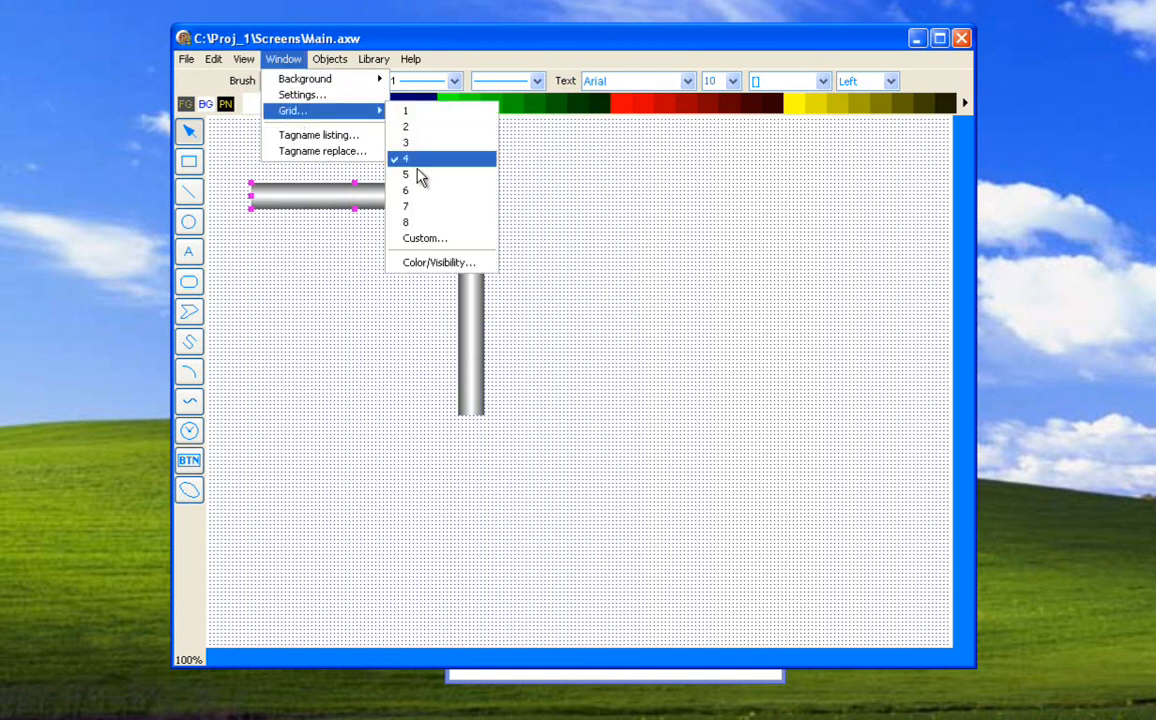
left_click(422, 262)
left_click(465, 333)
left_click(462, 345)
left_click(480, 377)
left_click(370, 341)
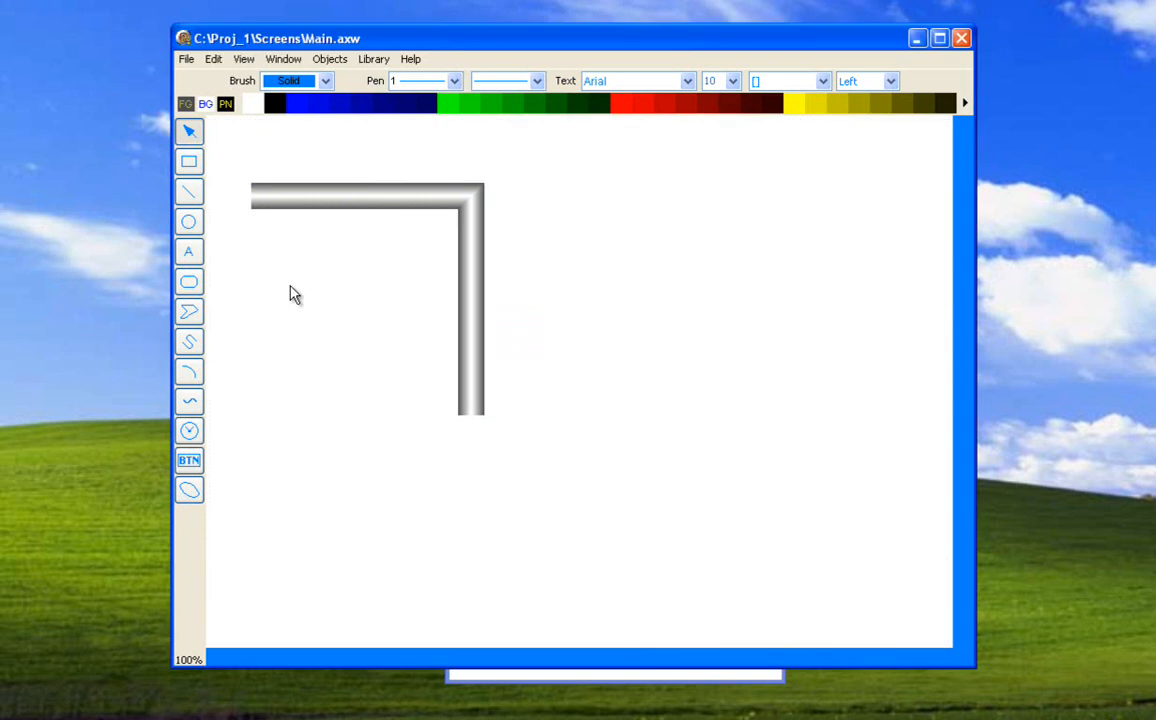
Draw a large rectangle beside the vertical pipe and fill it with bright green.
left_click(192, 166)
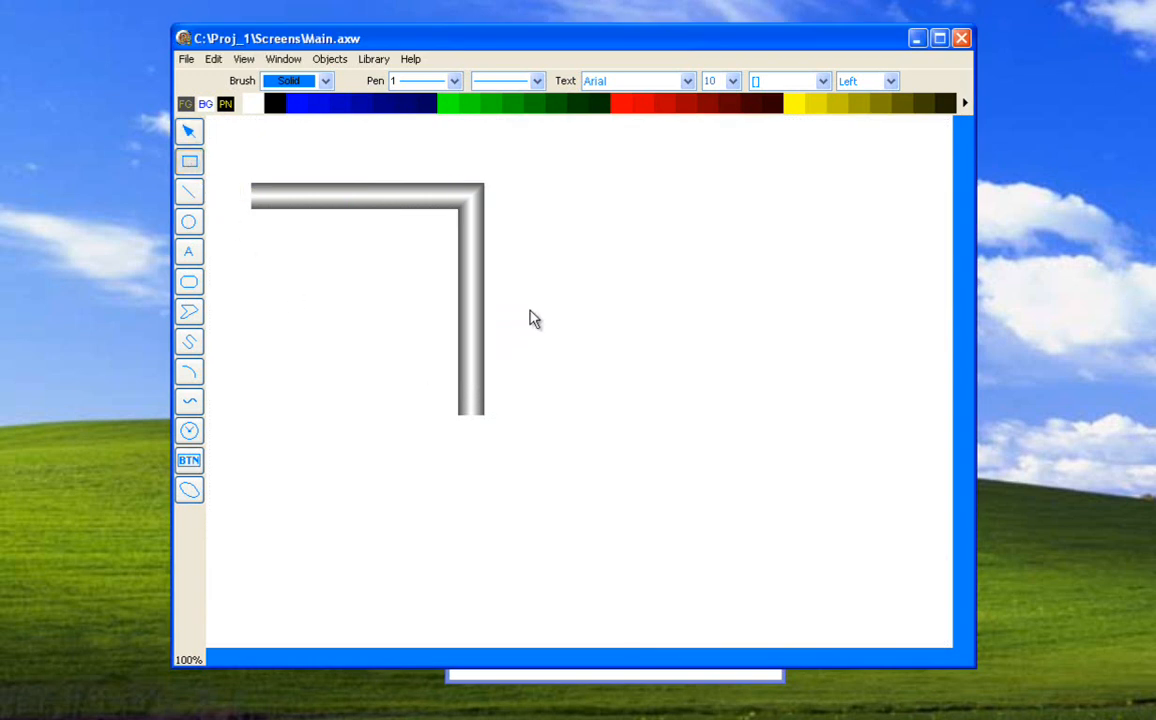
left_click_drag(527, 241, 868, 505)
left_click(395, 347)
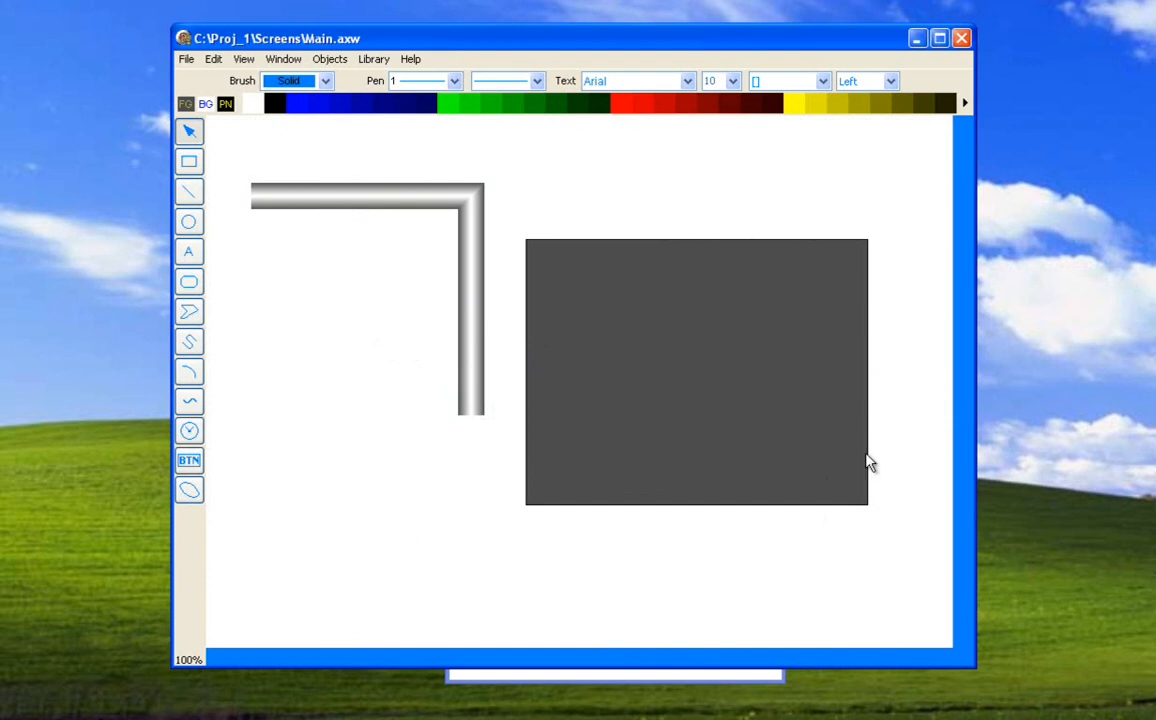
left_click(594, 293)
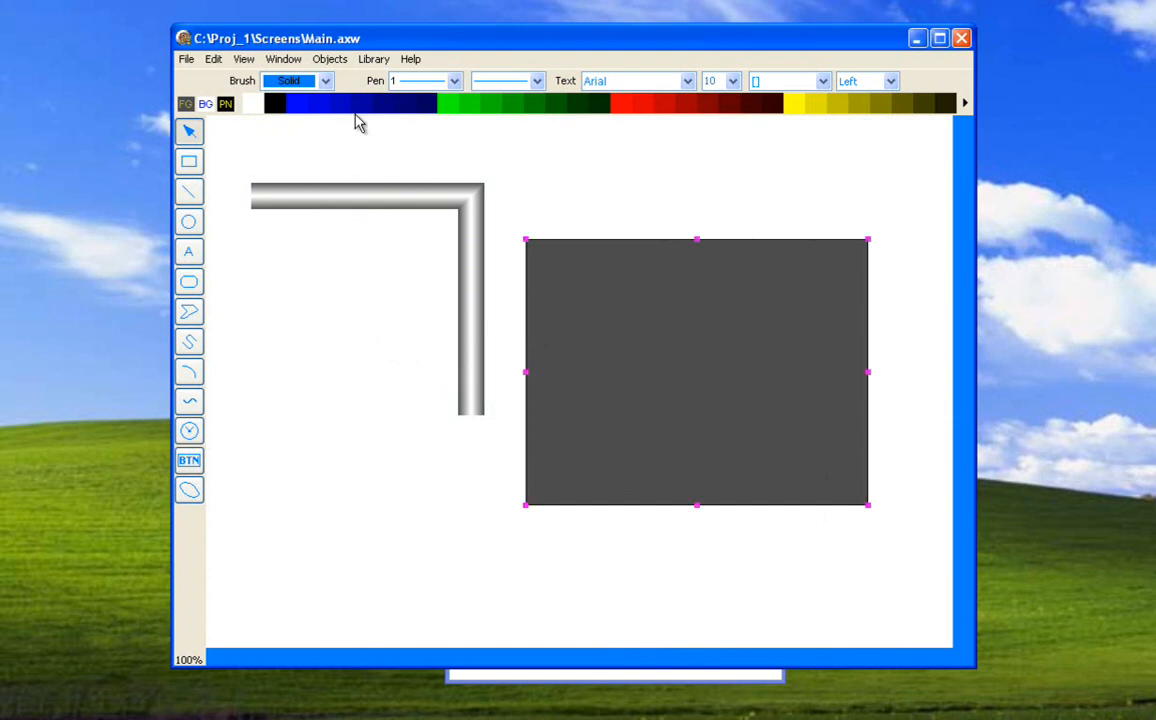
left_click(446, 104)
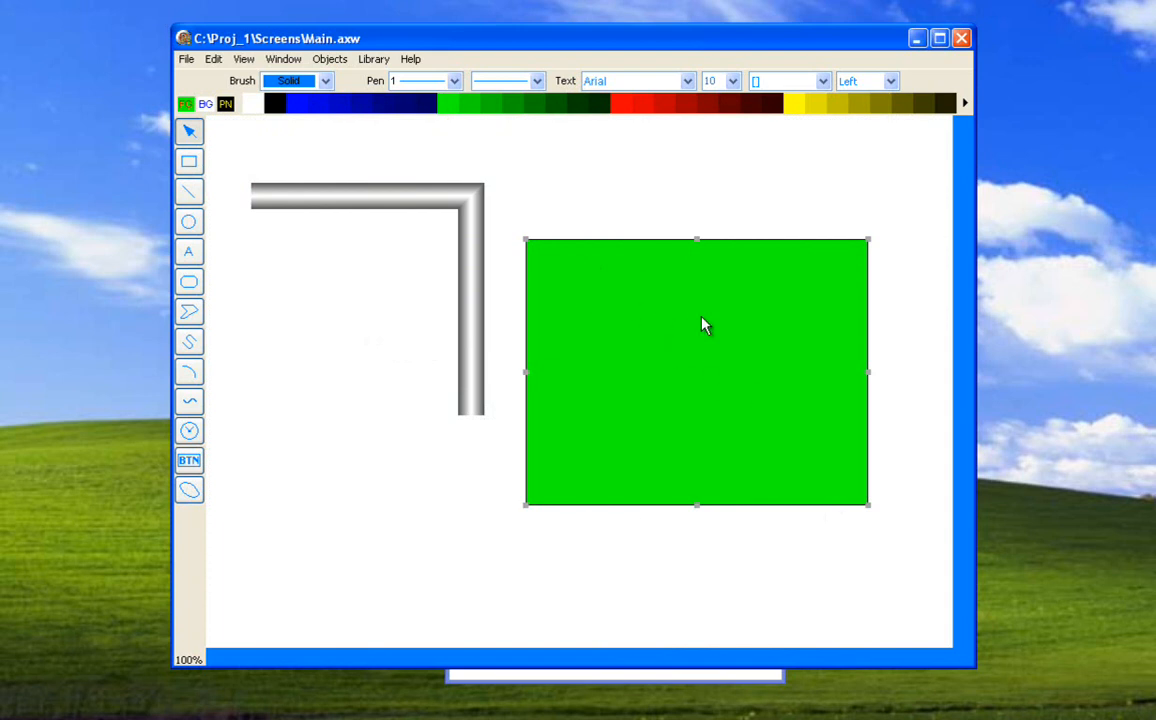
Try outline widths 7, 9 and 5 on the rectangle and settle on width 10.
left_click(454, 81)
left_click(449, 186)
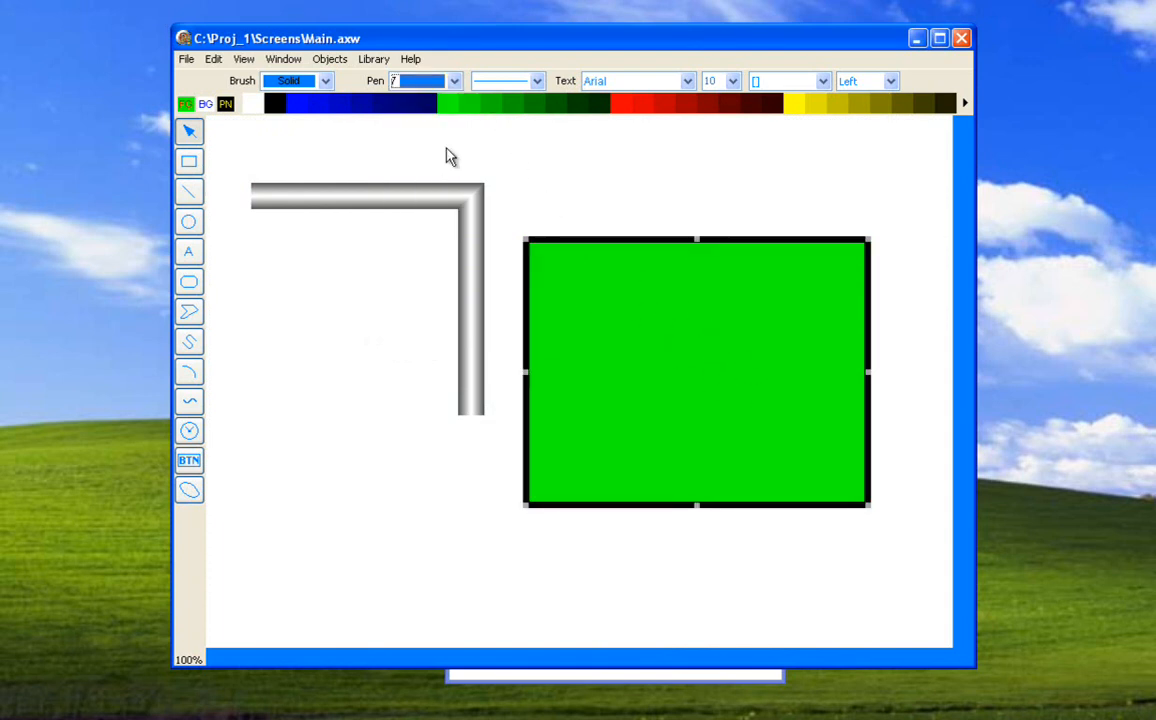
left_click(452, 83)
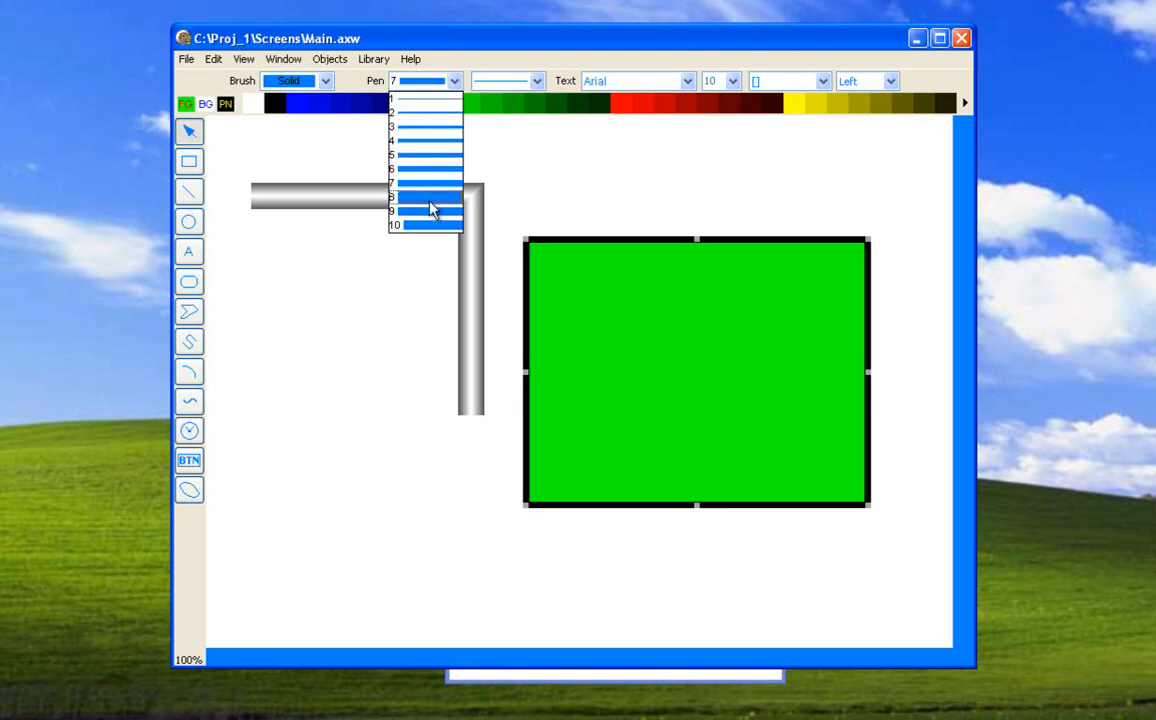
left_click(430, 215)
left_click(455, 82)
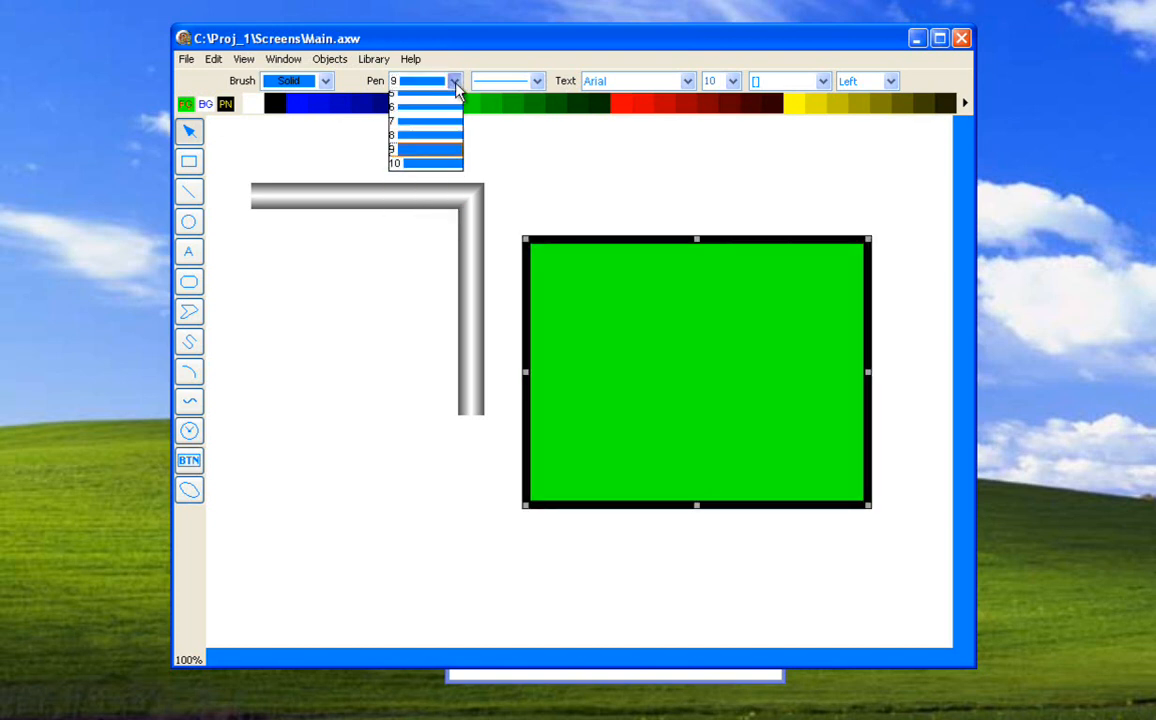
left_click(428, 160)
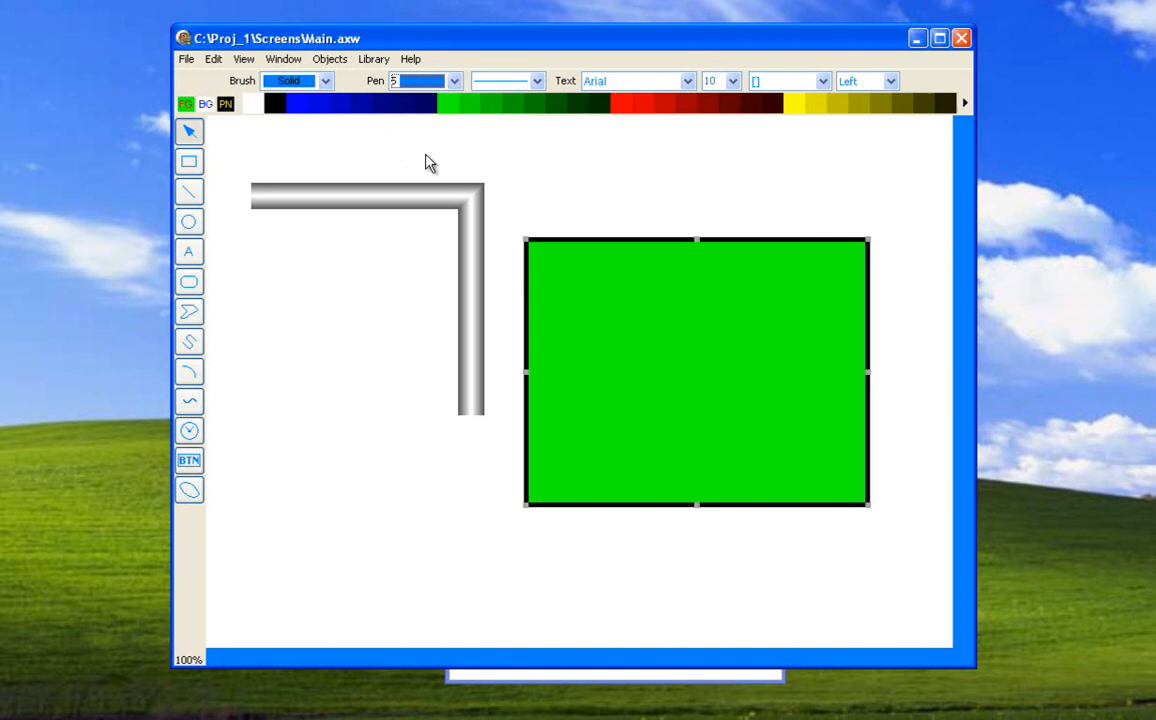
left_click(447, 86)
left_click(406, 224)
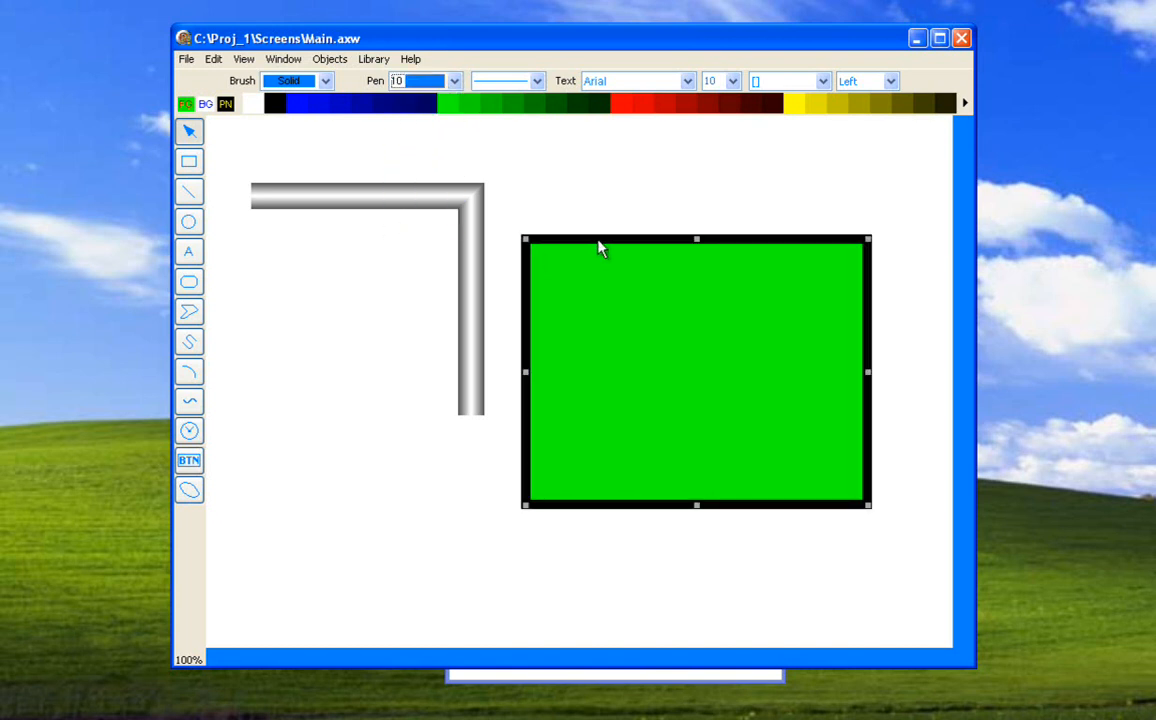
Colour the rectangle's outline red and its fill yellow.
left_click(627, 106)
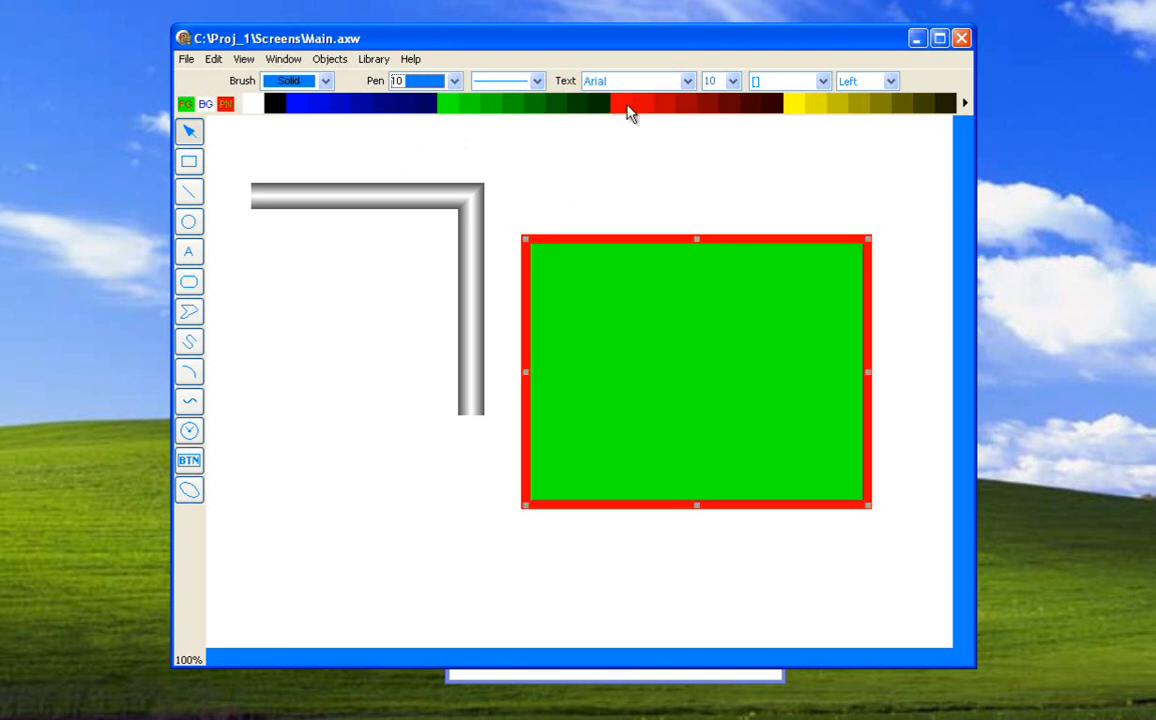
double_click(790, 104)
left_click(813, 141)
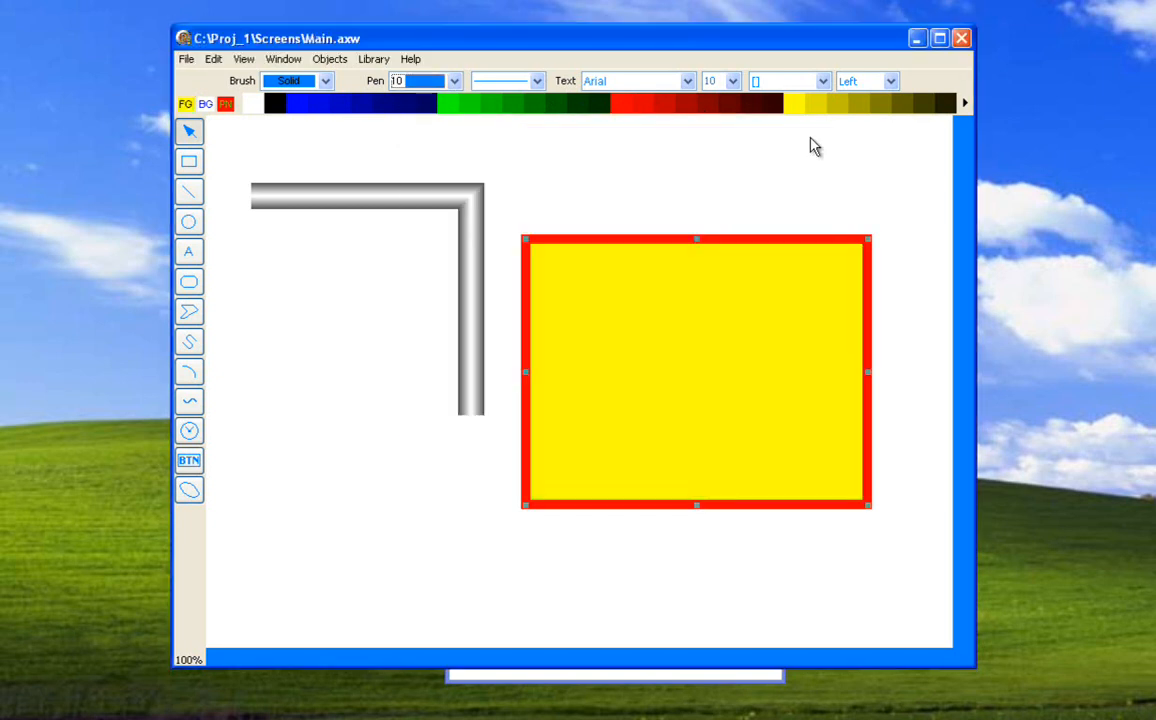
Try several palette colours on the rectangle's outline, finishing with dark blue.
left_click(750, 106)
left_click(664, 104)
left_click(619, 104)
left_click(570, 104)
left_click(457, 104)
left_click(428, 104)
left_click(379, 104)
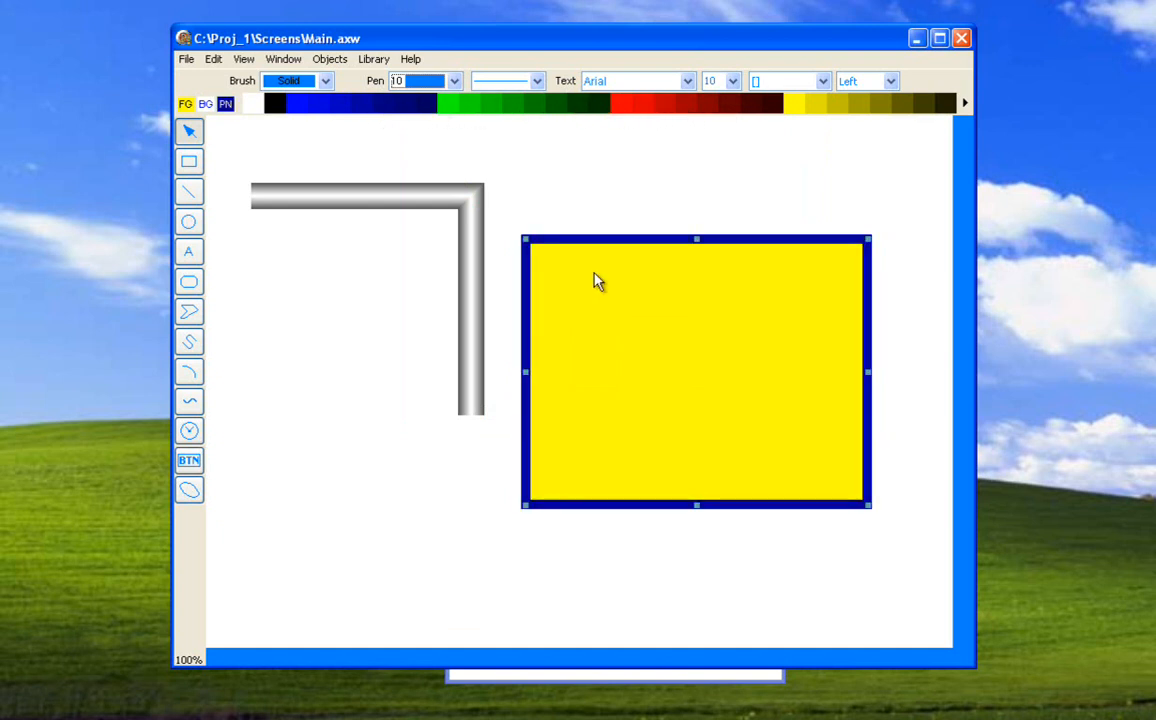
Try blue, green, red and yellow shades as the rectangle's fill, finishing with a darker yellow.
left_click(326, 109)
left_click(390, 110)
left_click(477, 110)
left_click(590, 110)
left_click(625, 110)
left_click(615, 108)
left_click(742, 109)
left_click(831, 108)
Open and cancel the background colour picker, and give the rectangle a vertical-line brush pattern.
left_click(206, 105)
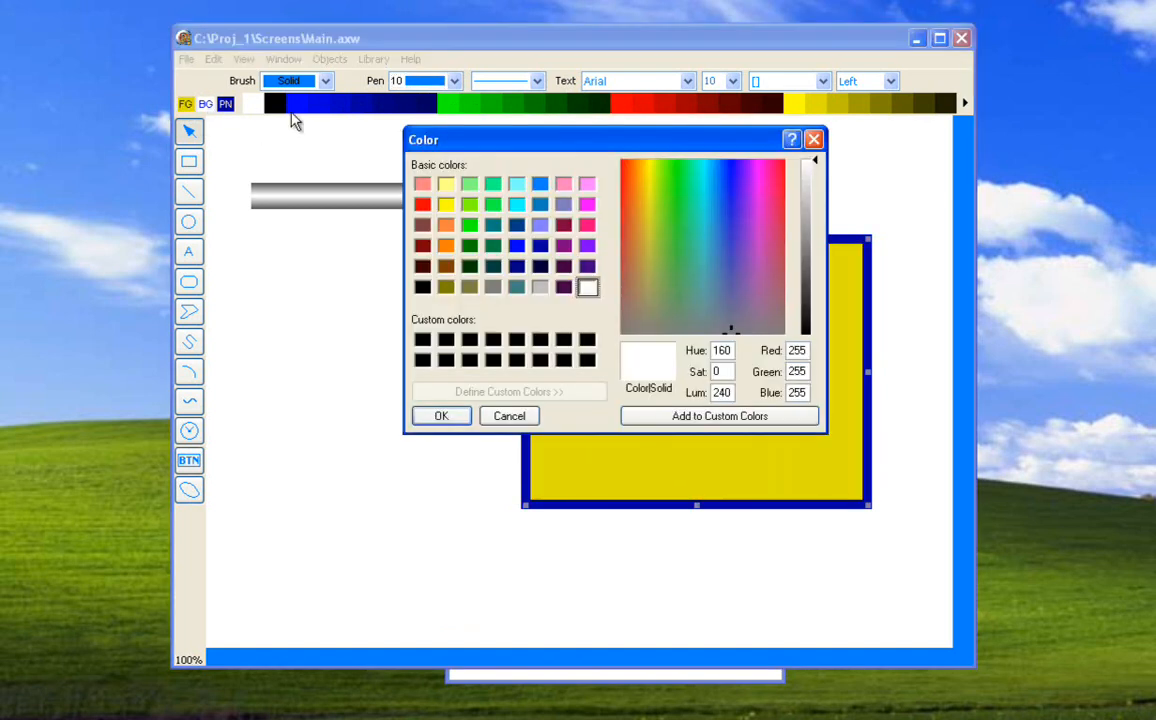
left_click(508, 415)
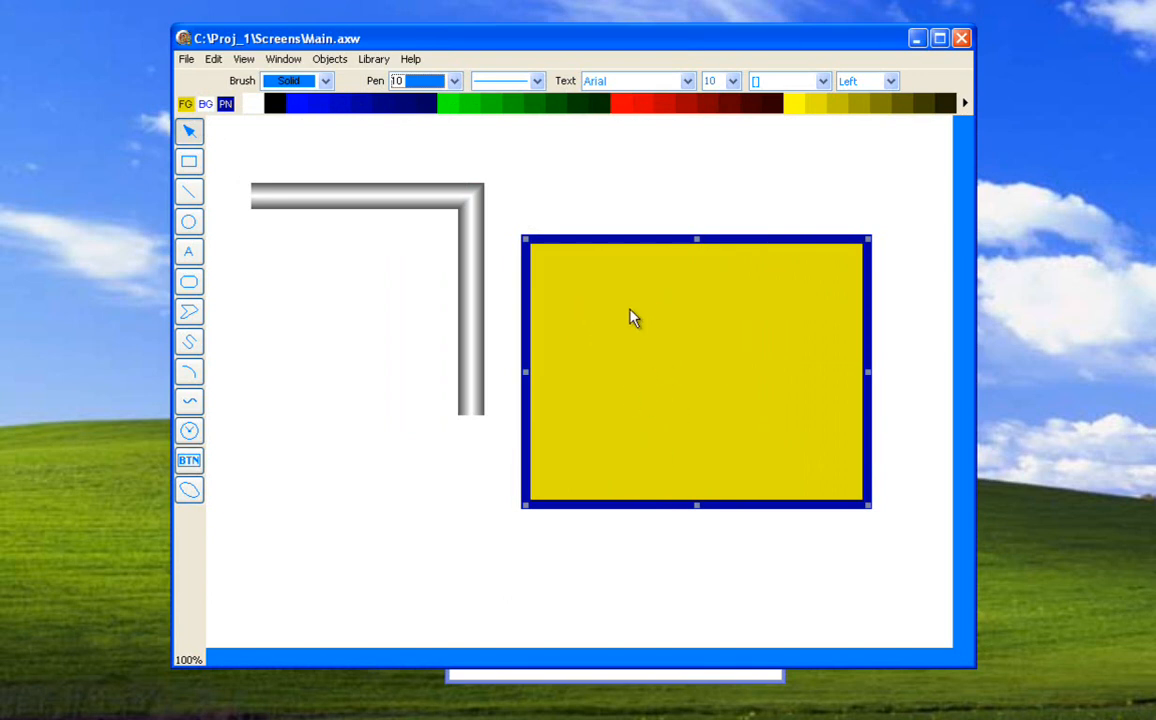
left_click(325, 82)
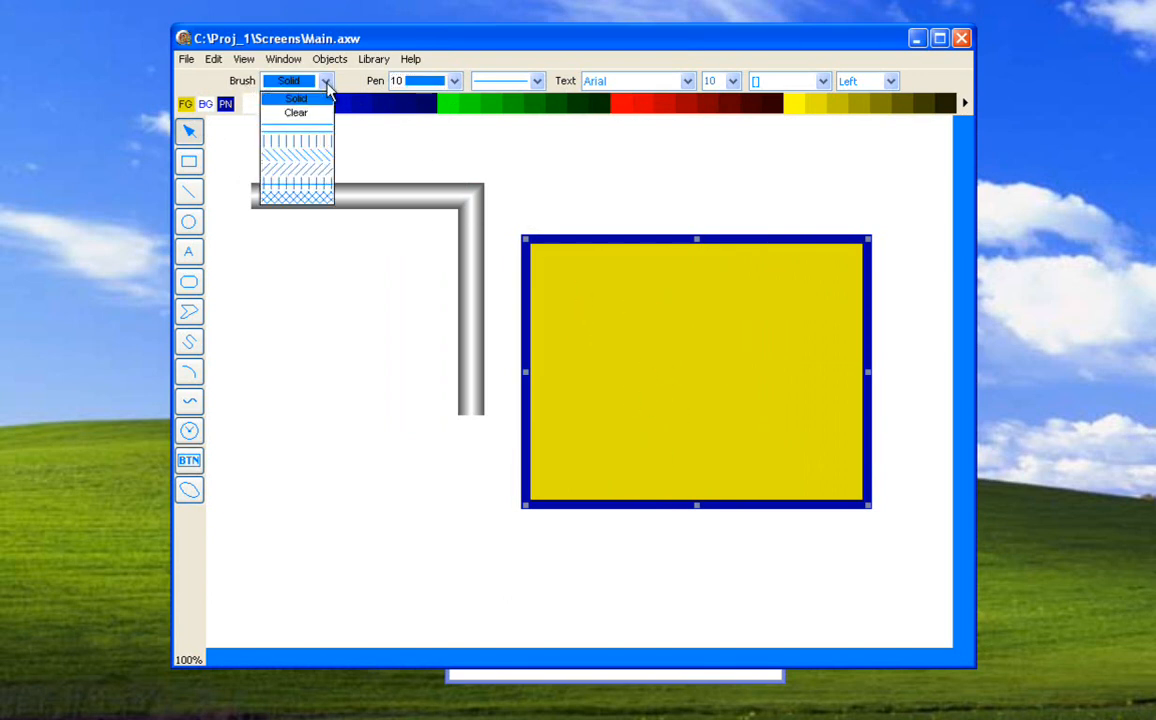
left_click(314, 146)
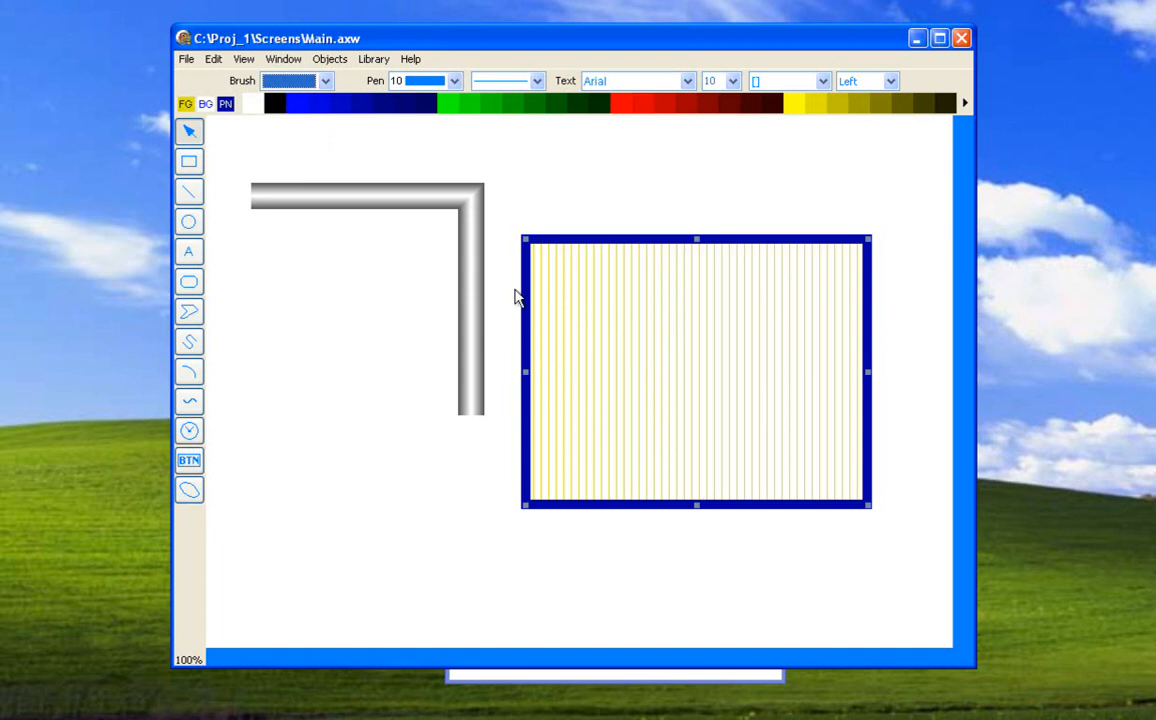
Try green, red and yellow shades as the rectangle's background colour, finishing with olive.
right_click(562, 105)
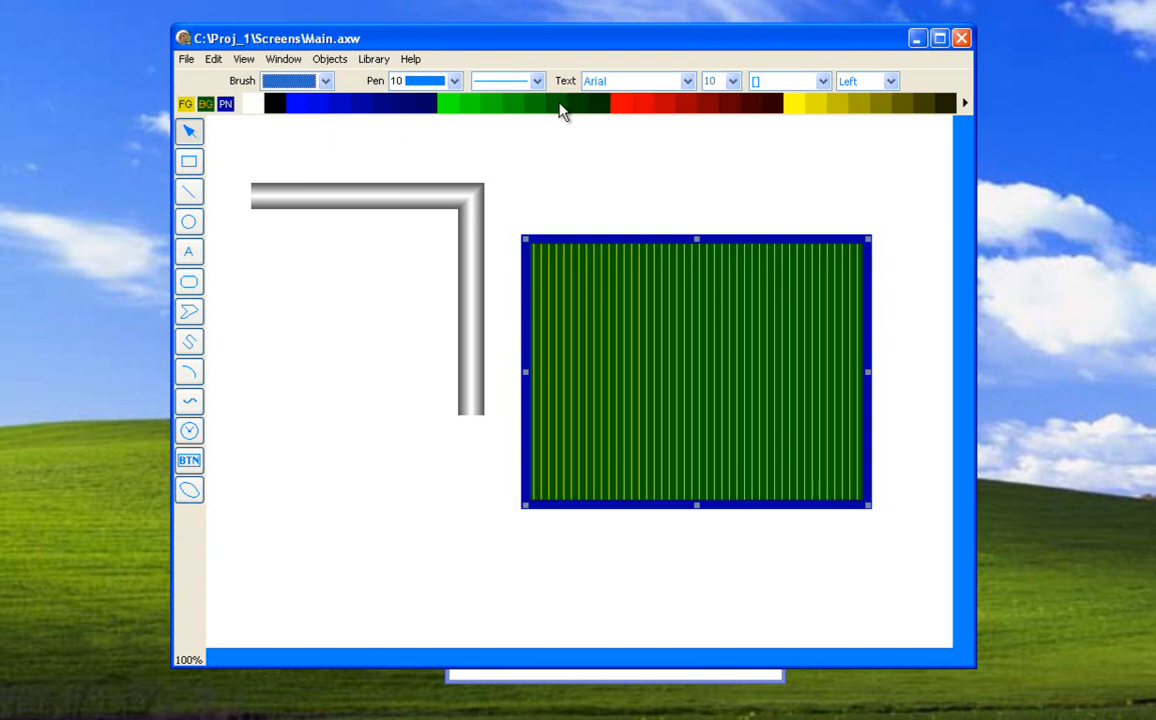
right_click(598, 105)
right_click(640, 105)
right_click(705, 105)
right_click(762, 105)
right_click(826, 105)
right_click(876, 105)
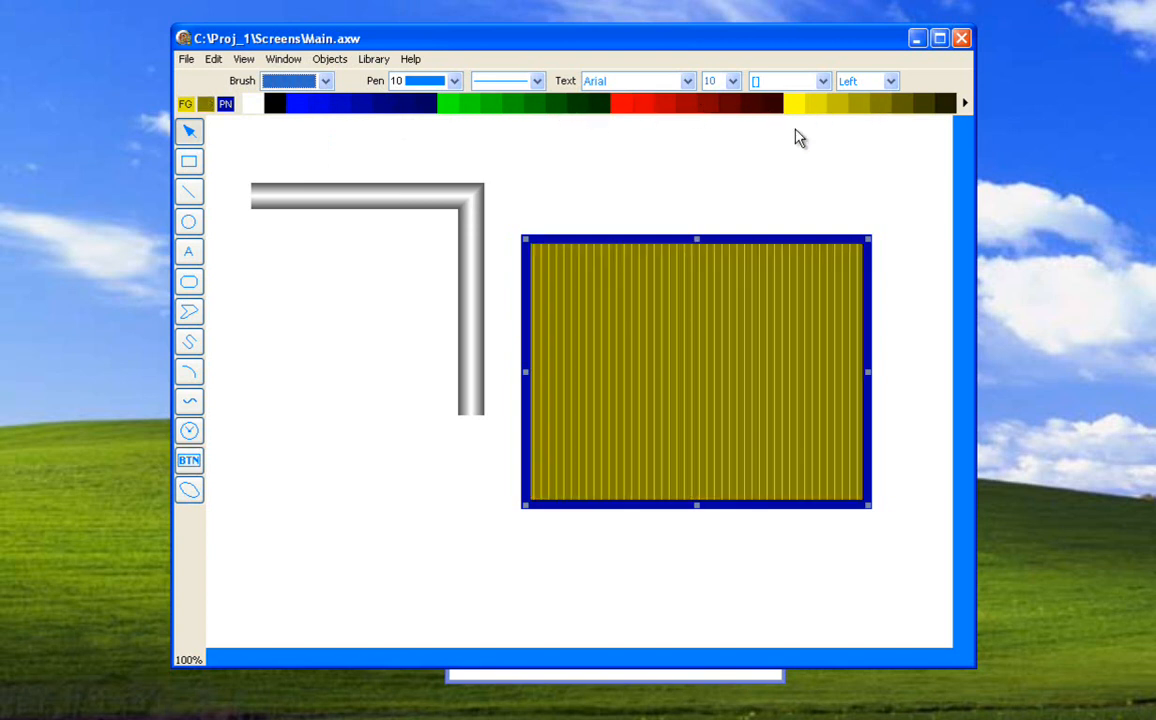
Try blue and green foreground shades on the hatch lines, finishing with dark green, and set the rectangle's brush to Solid.
left_click(315, 105)
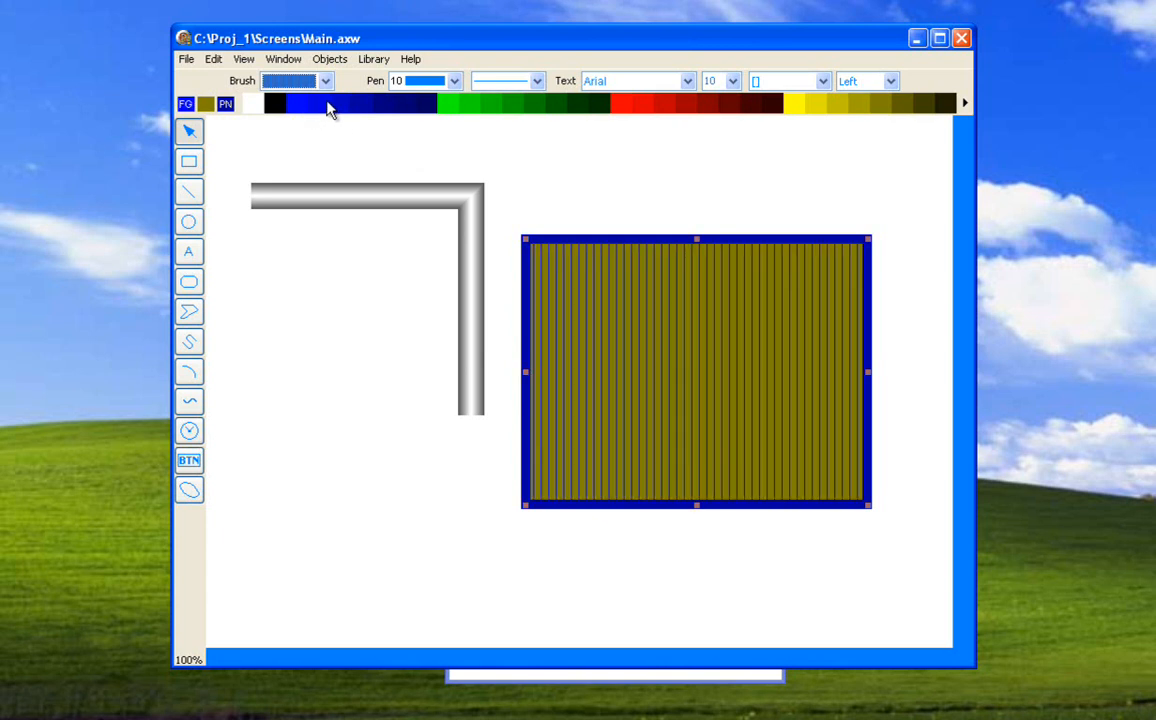
left_click(447, 106)
left_click(485, 106)
left_click(545, 106)
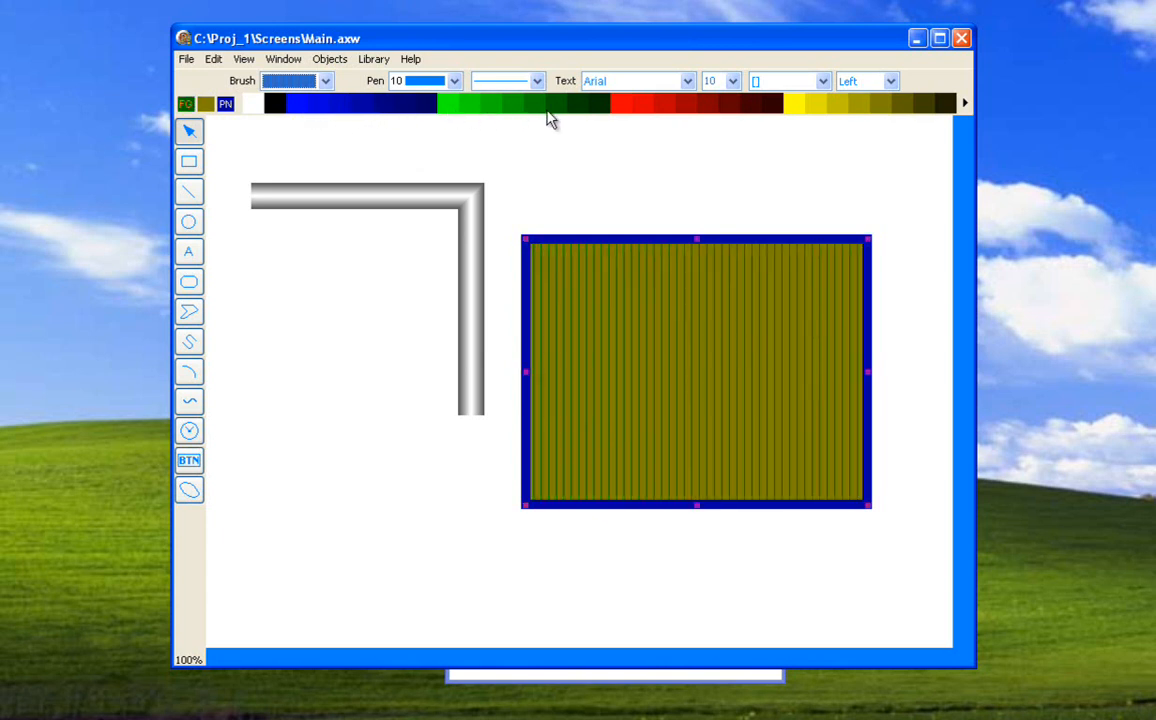
left_click(326, 81)
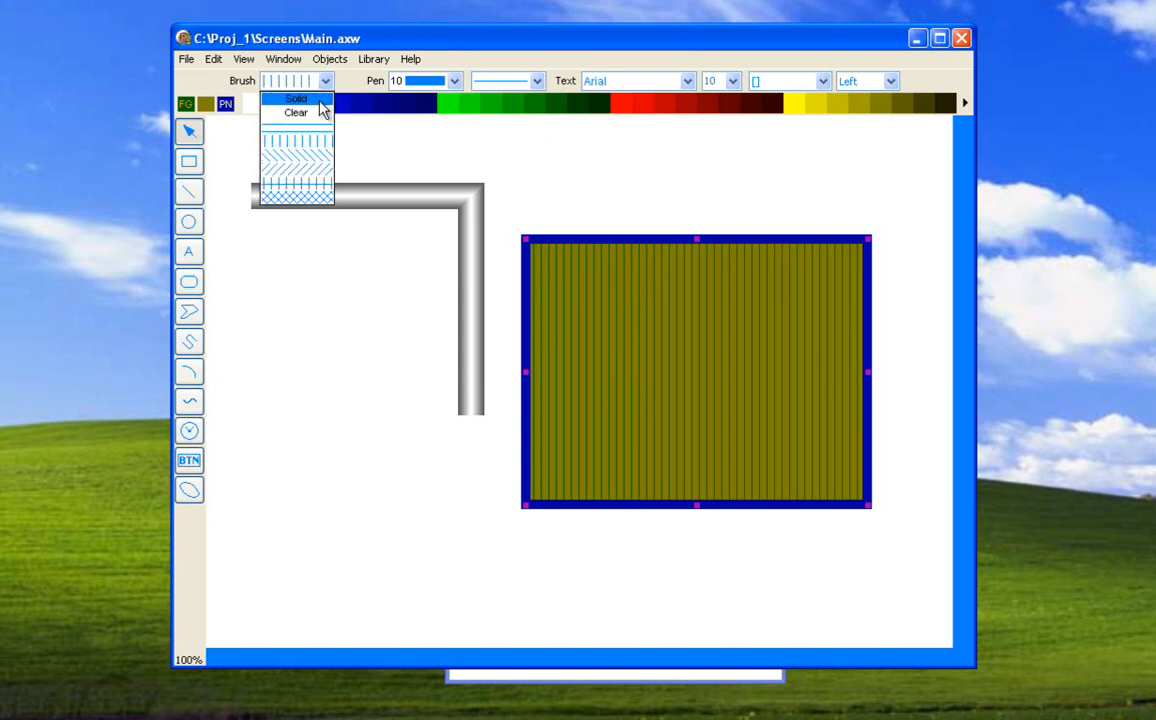
left_click(321, 98)
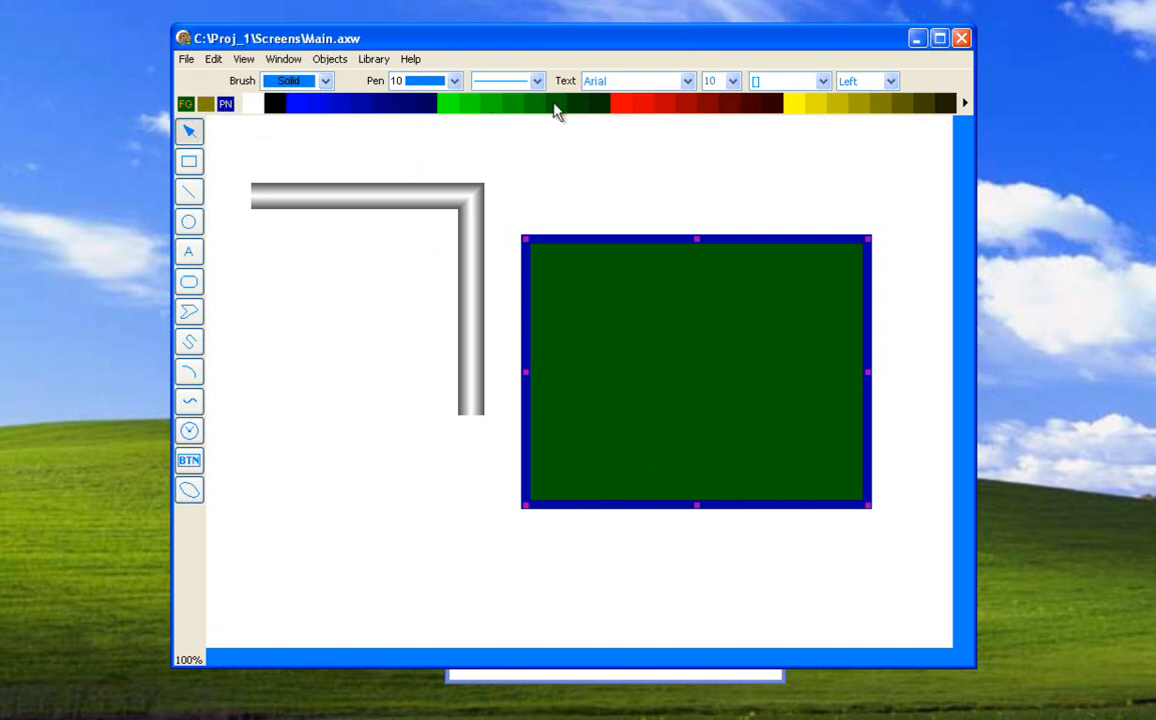
Redefine the pale turquoise palette colour as the basic orange and apply it to the rectangle's fill.
left_click(965, 103)
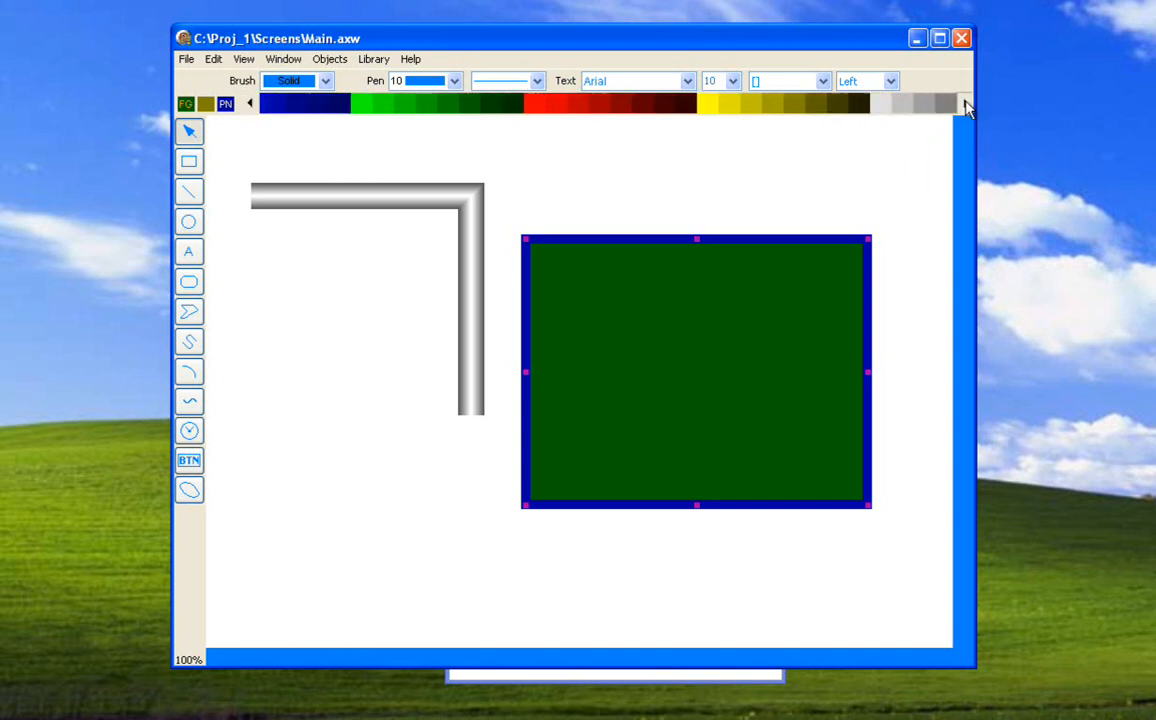
left_click(966, 104)
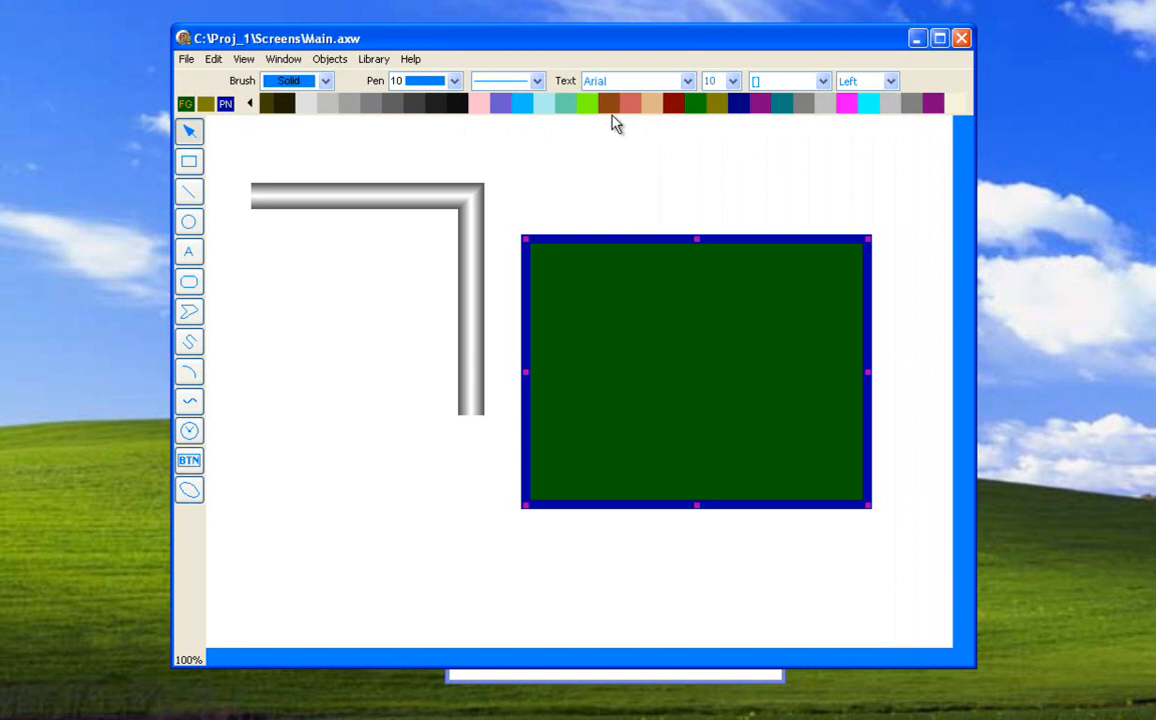
double_click(548, 107)
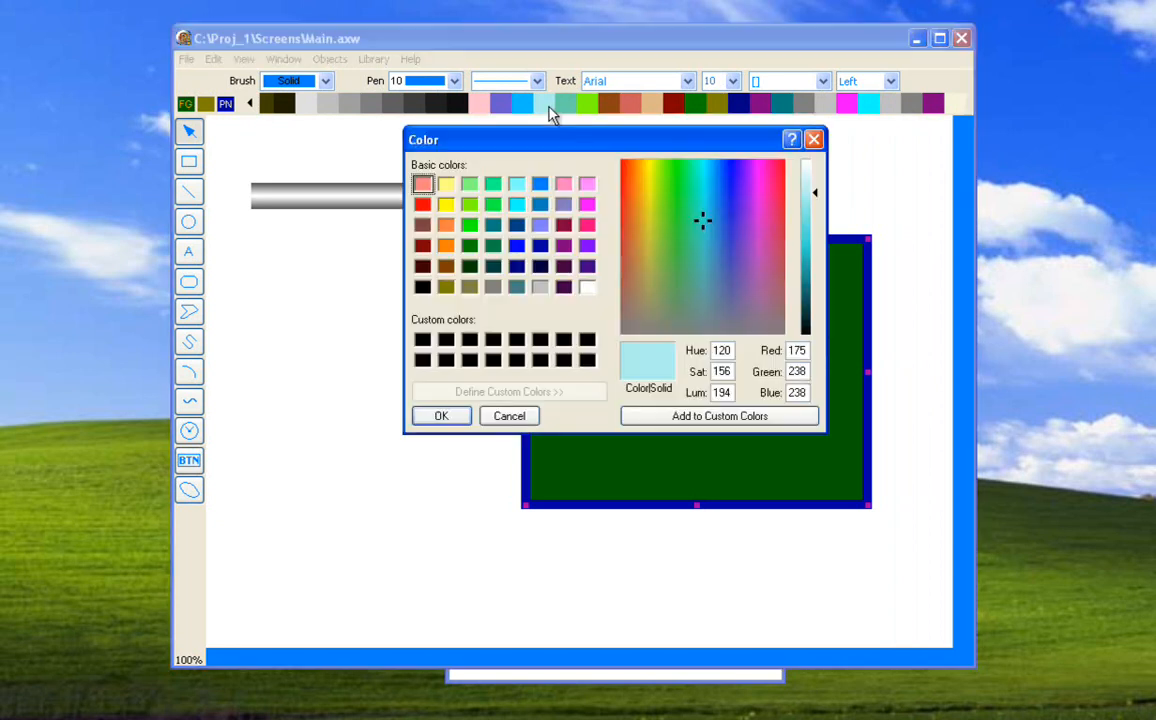
left_click(447, 226)
left_click(441, 415)
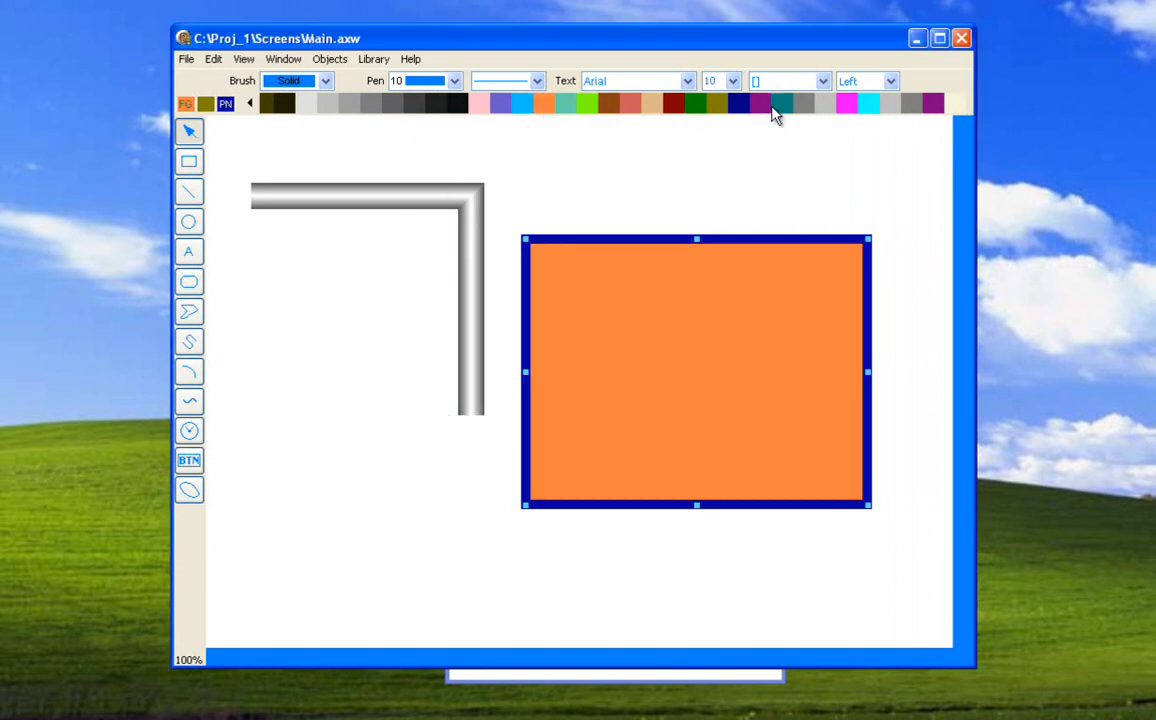
Fill the rectangle with the cream colour at the palette's end, shrink it from its upper-left corner and delete it.
left_click(955, 104)
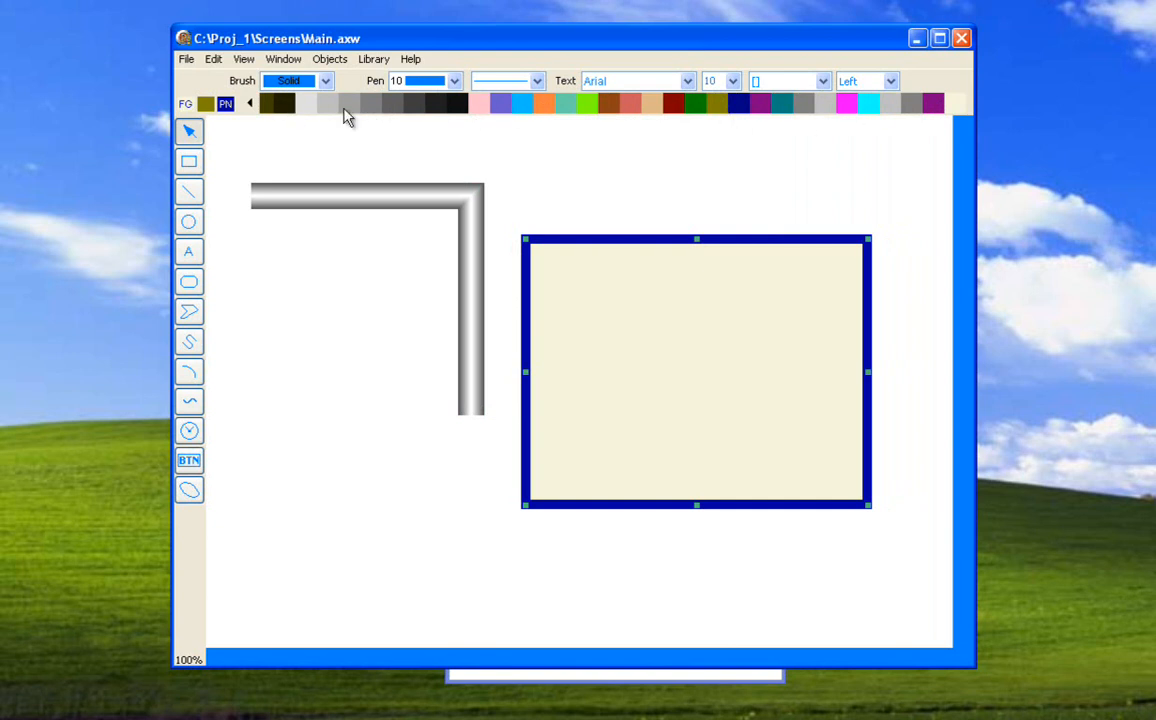
left_click(251, 104)
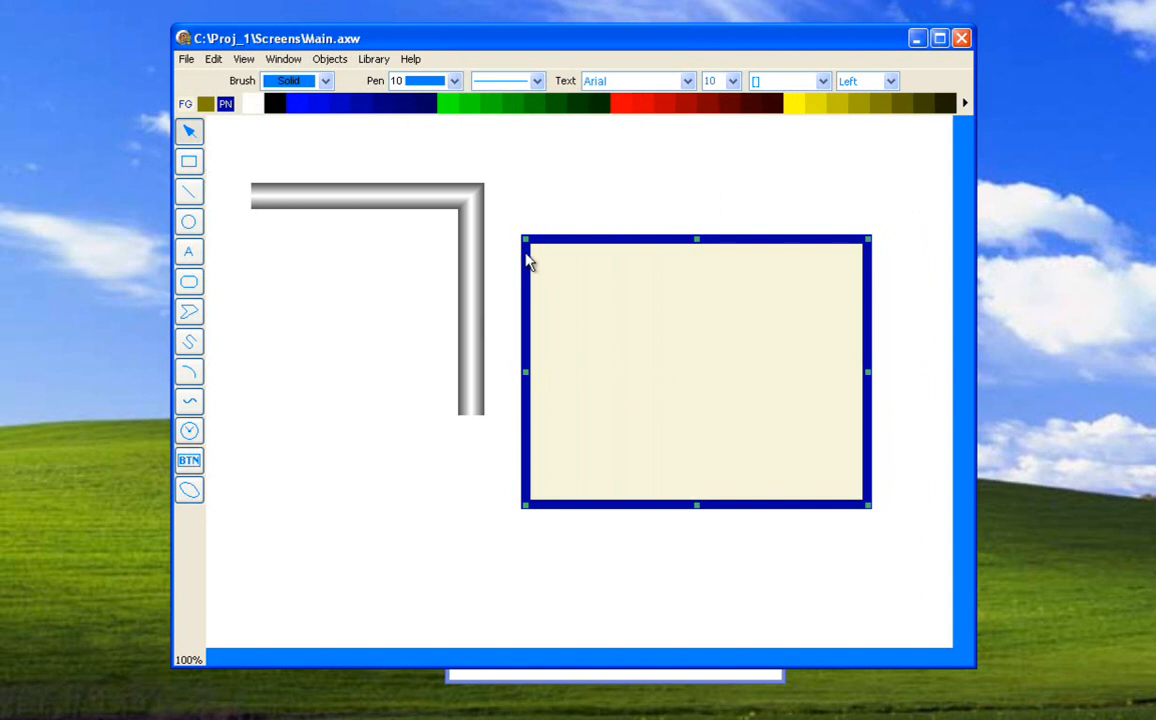
left_click_drag(525, 240, 624, 369)
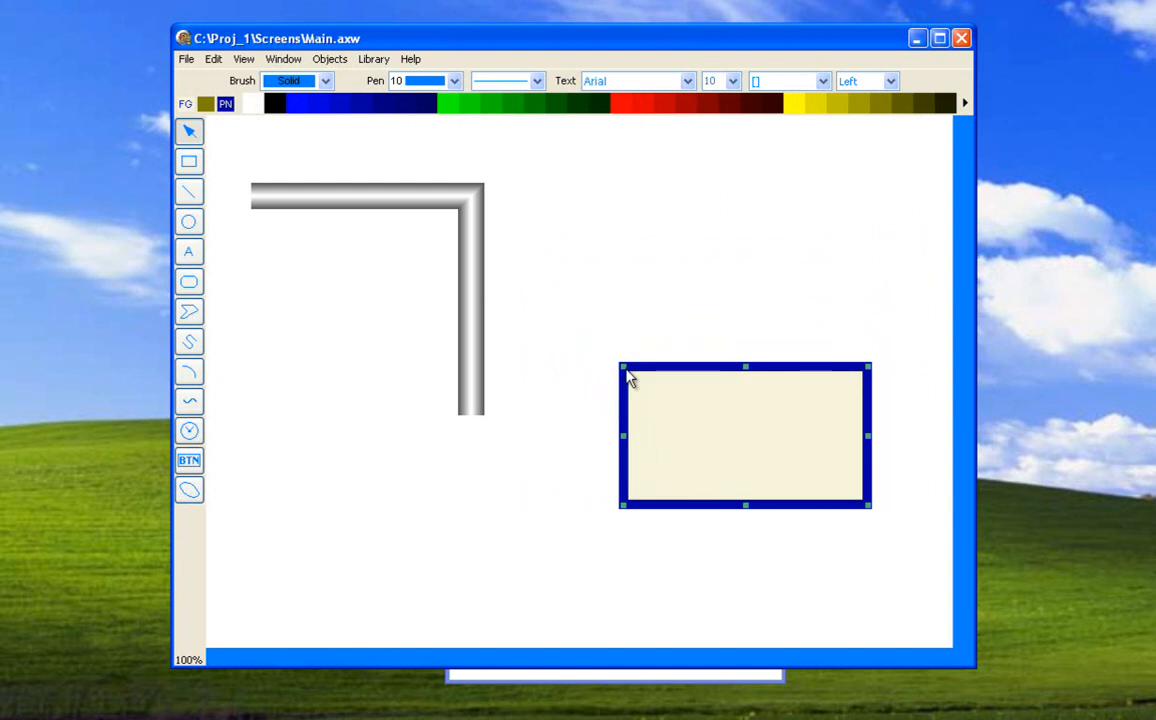
key("Delete")
Draw a nearly horizontal line below the pipe and a descending diagonal line to the right of it.
left_click(190, 195)
left_click_drag(368, 501, 708, 477)
left_click(190, 192)
left_click_drag(563, 195, 838, 471)
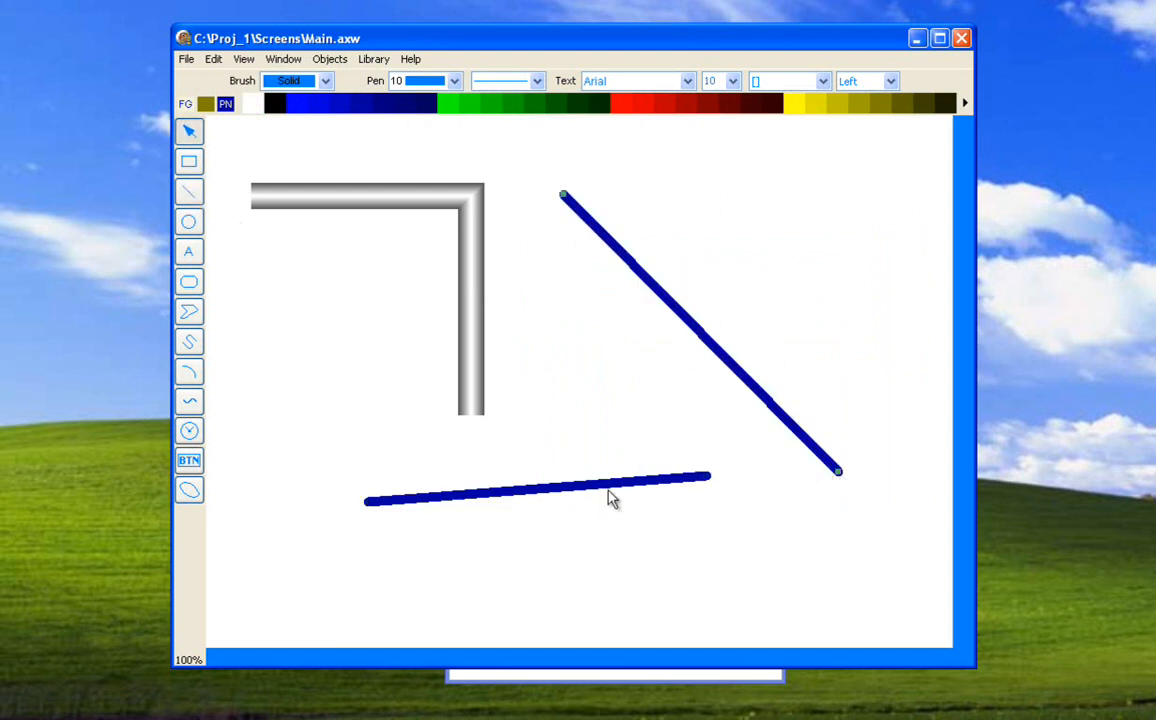
Give the diagonal line a width of 1 and the long-dash style, and move it slightly up and left.
left_click(453, 84)
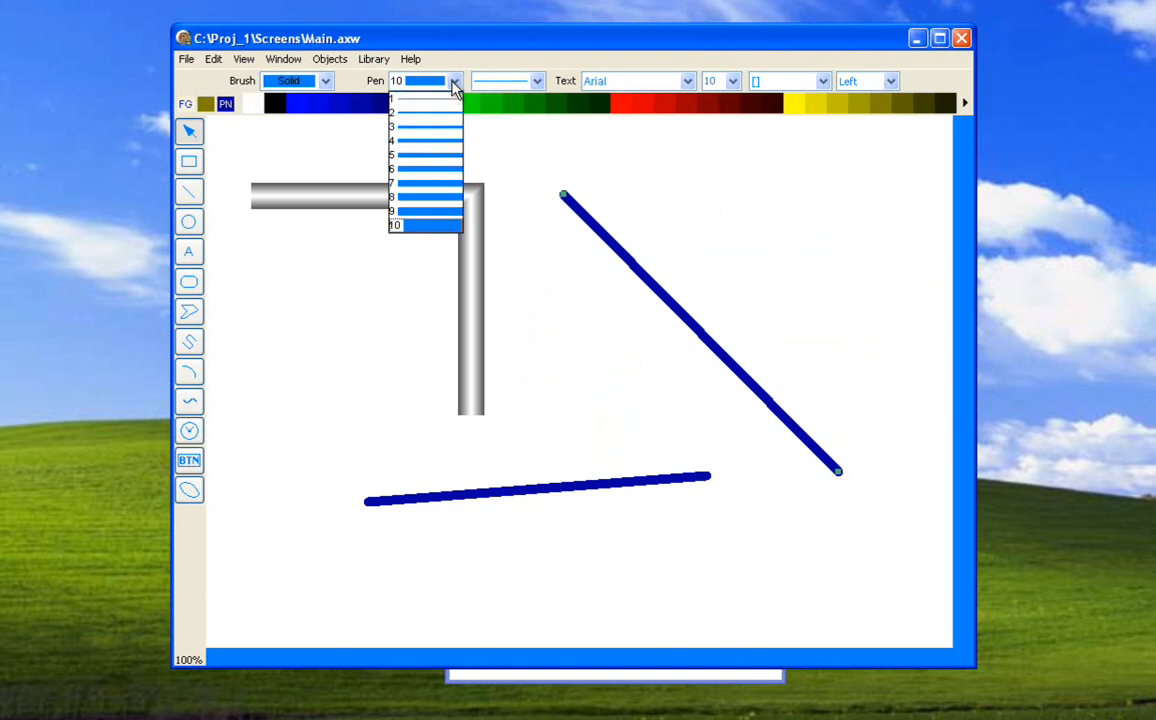
left_click(446, 104)
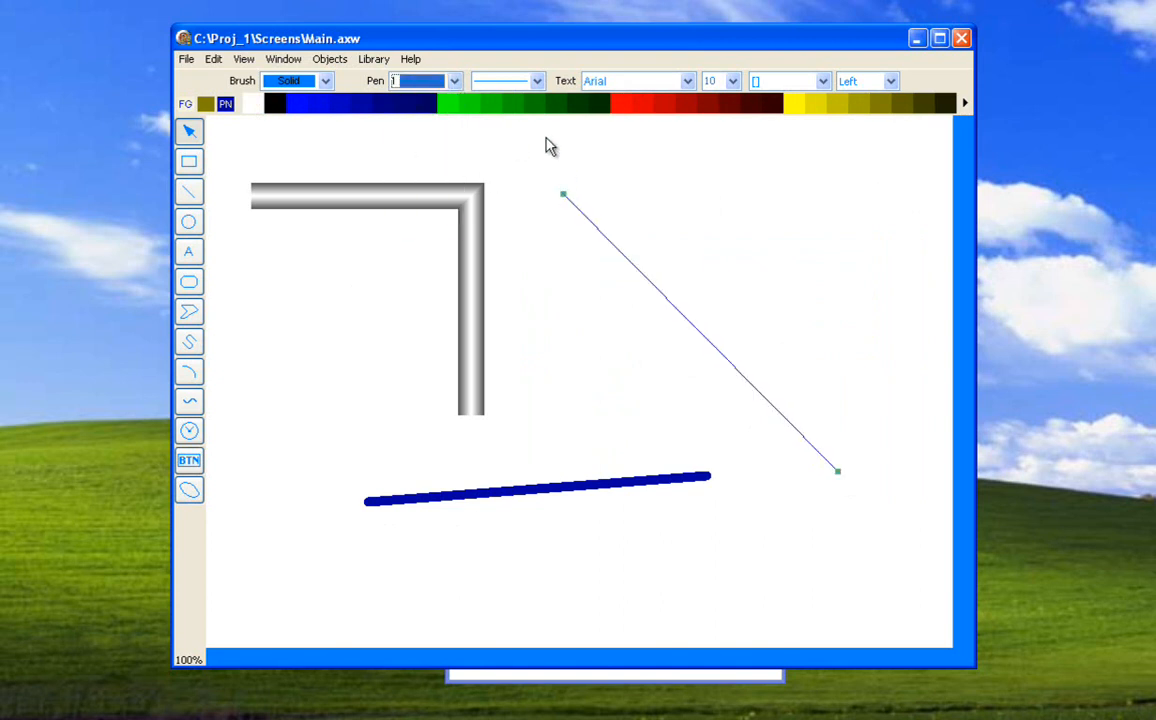
left_click(537, 84)
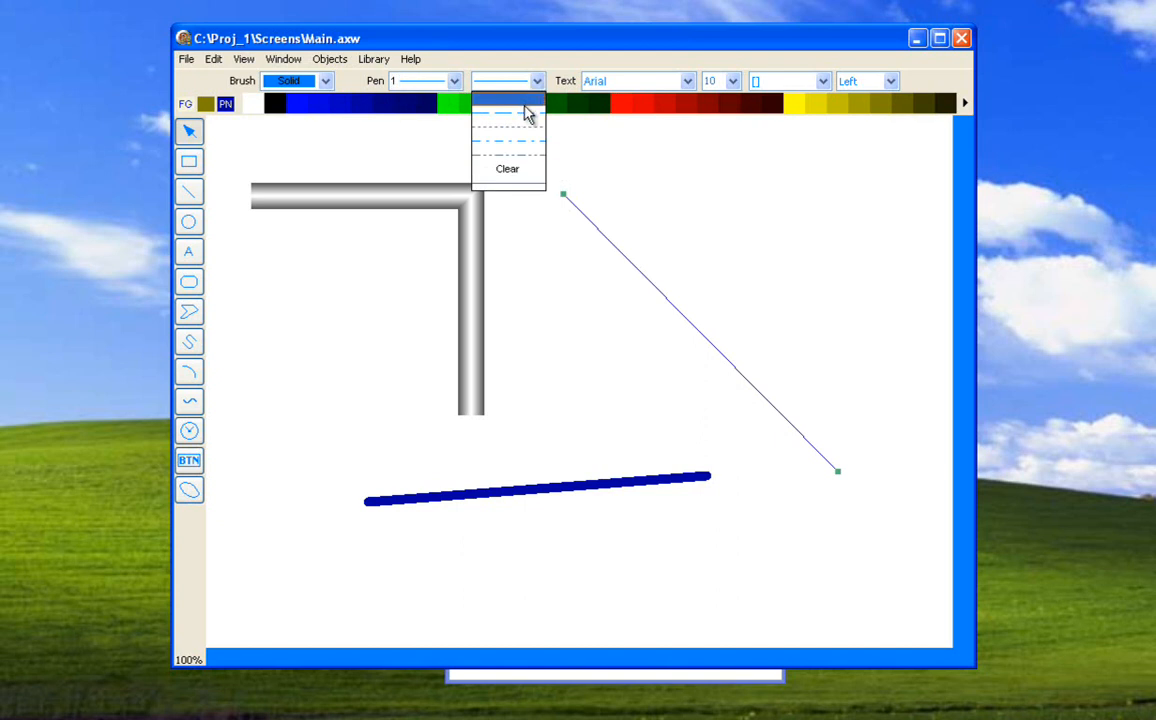
left_click(527, 116)
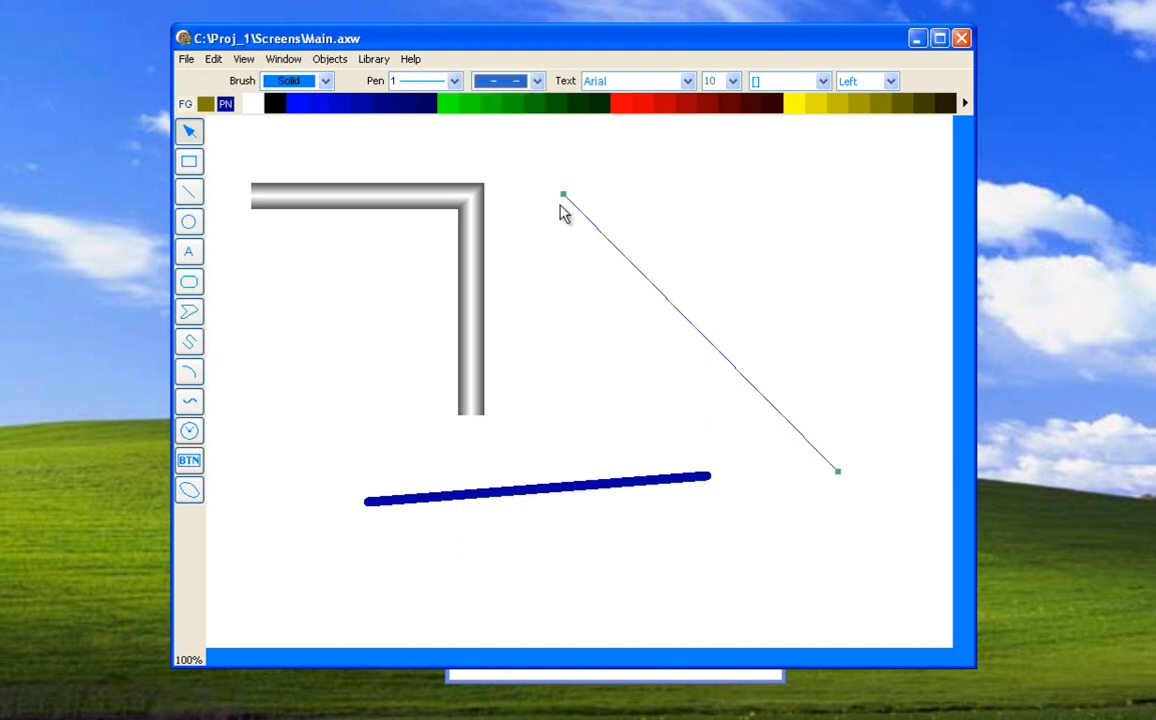
left_click_drag(586, 218, 545, 207)
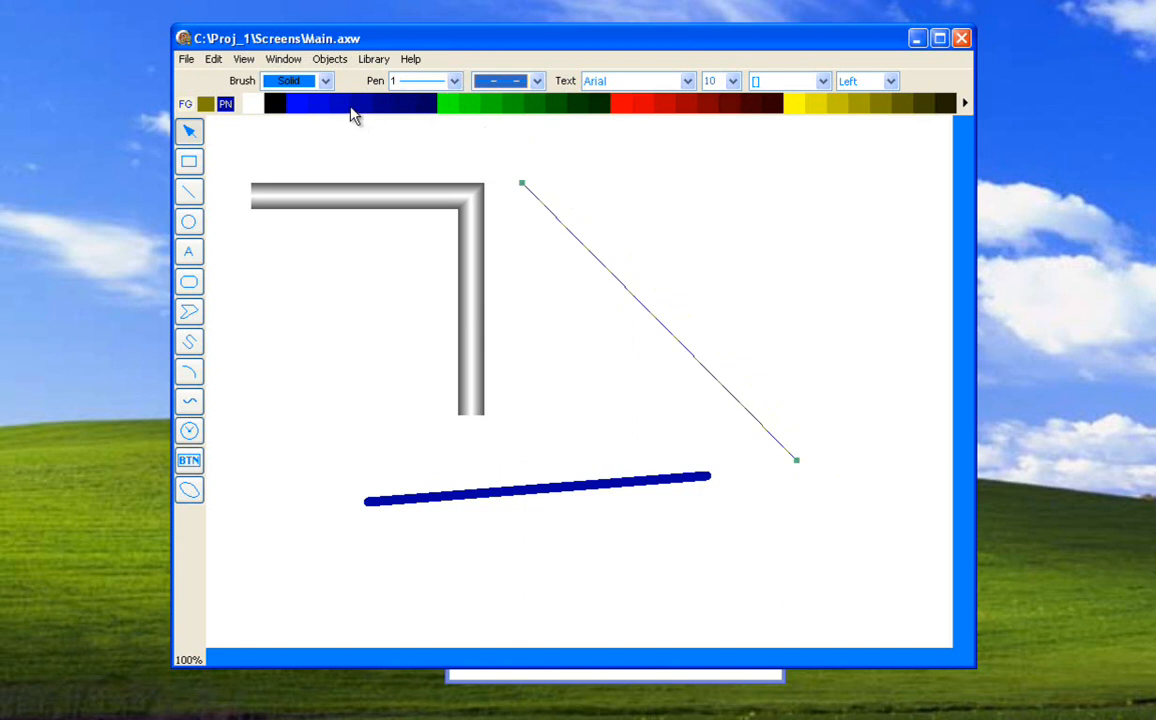
Set the diagonal line to dash-dot with a white background colour and pull its lower end up and to the right.
left_click(537, 81)
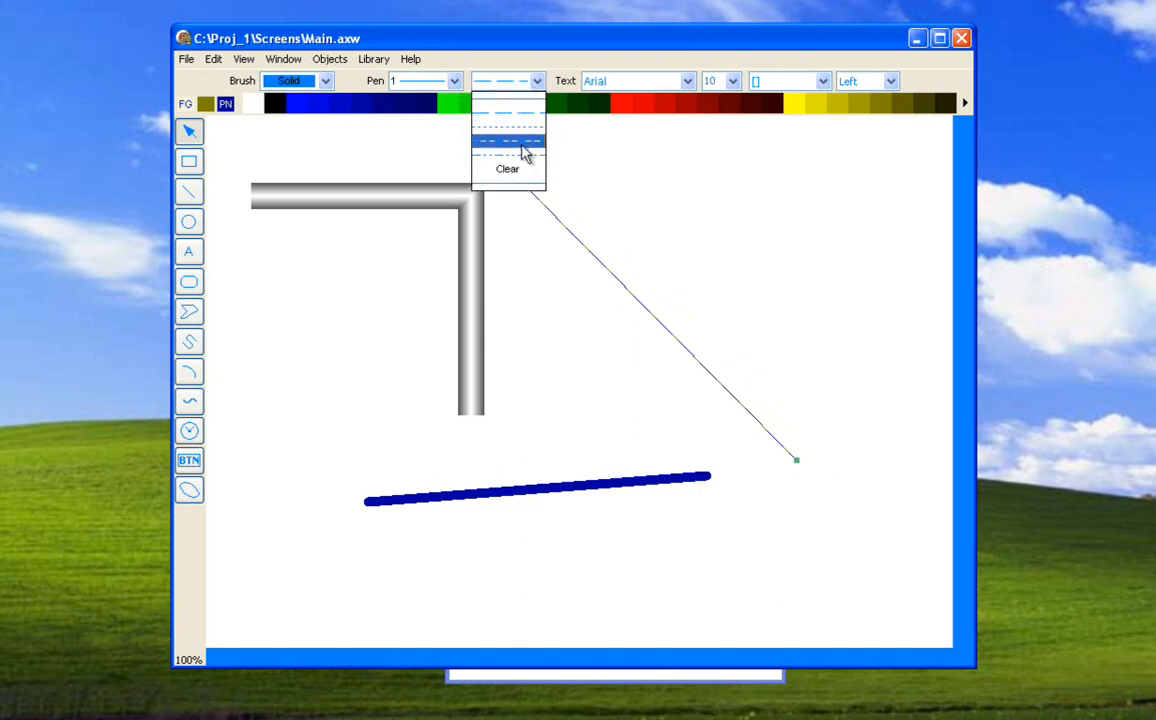
left_click(525, 146)
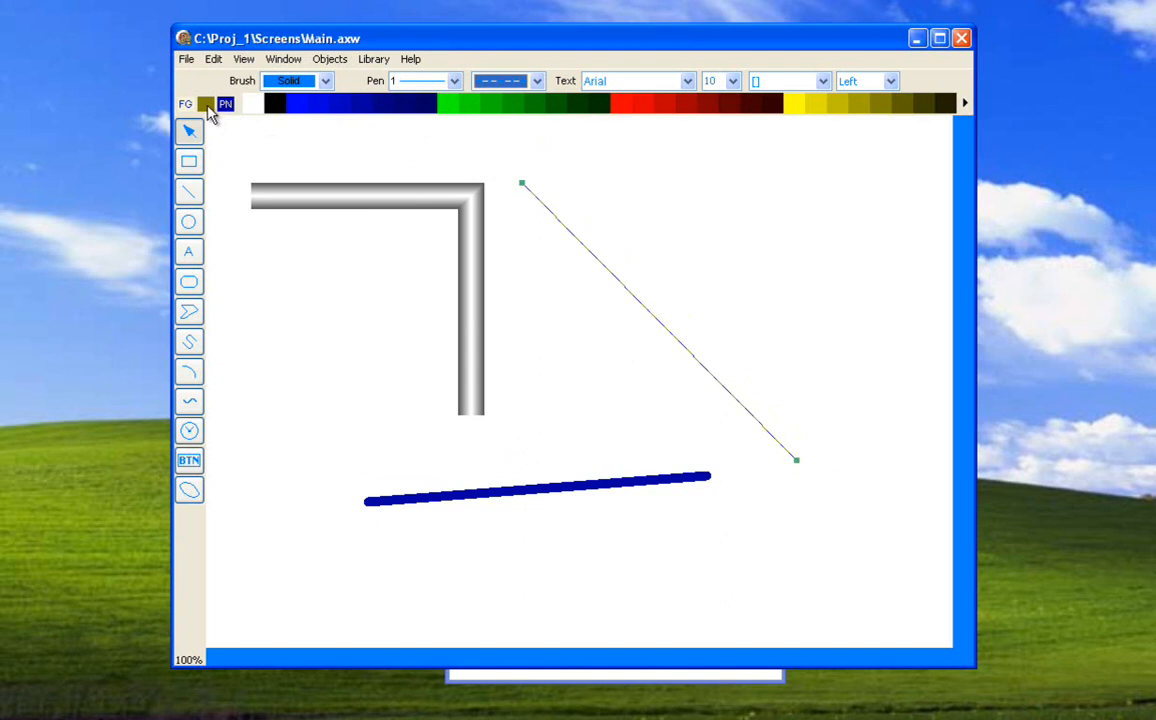
right_click(258, 104)
left_click(189, 128)
left_click_drag(800, 468, 865, 390)
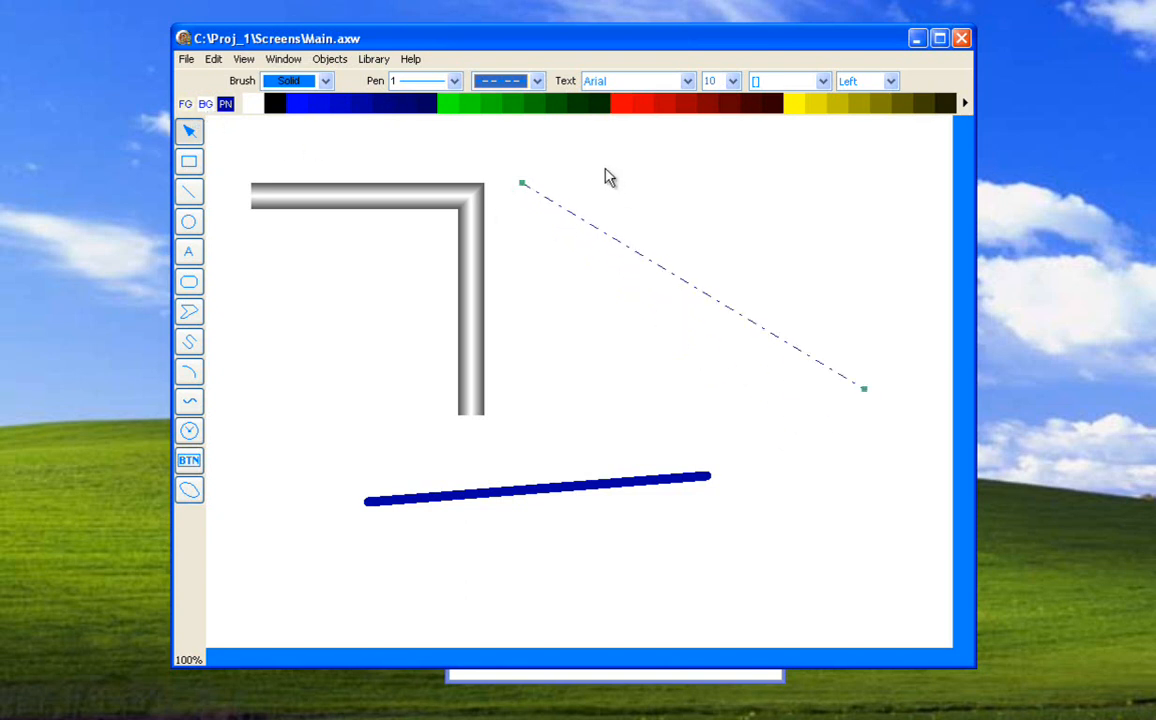
Change the diagonal line to the short-dash style, and try pen width 2 before setting it back to 1.
left_click(488, 80)
left_click(527, 127)
left_click(454, 80)
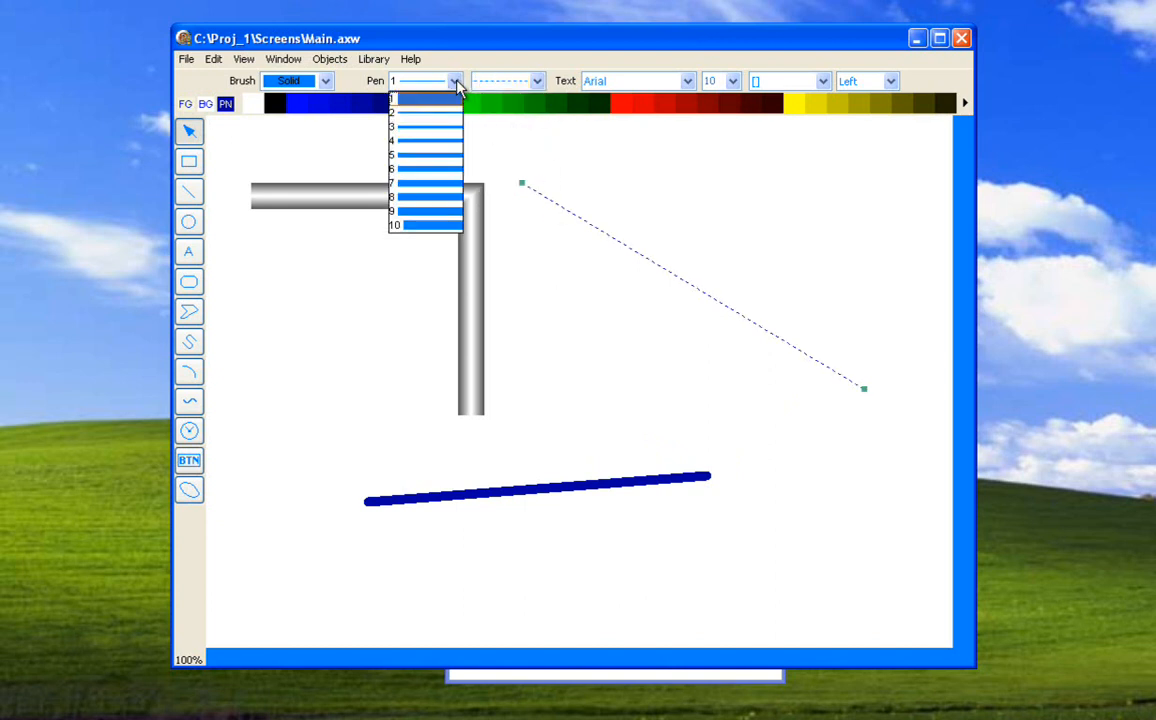
left_click(449, 117)
left_click(454, 80)
left_click(449, 104)
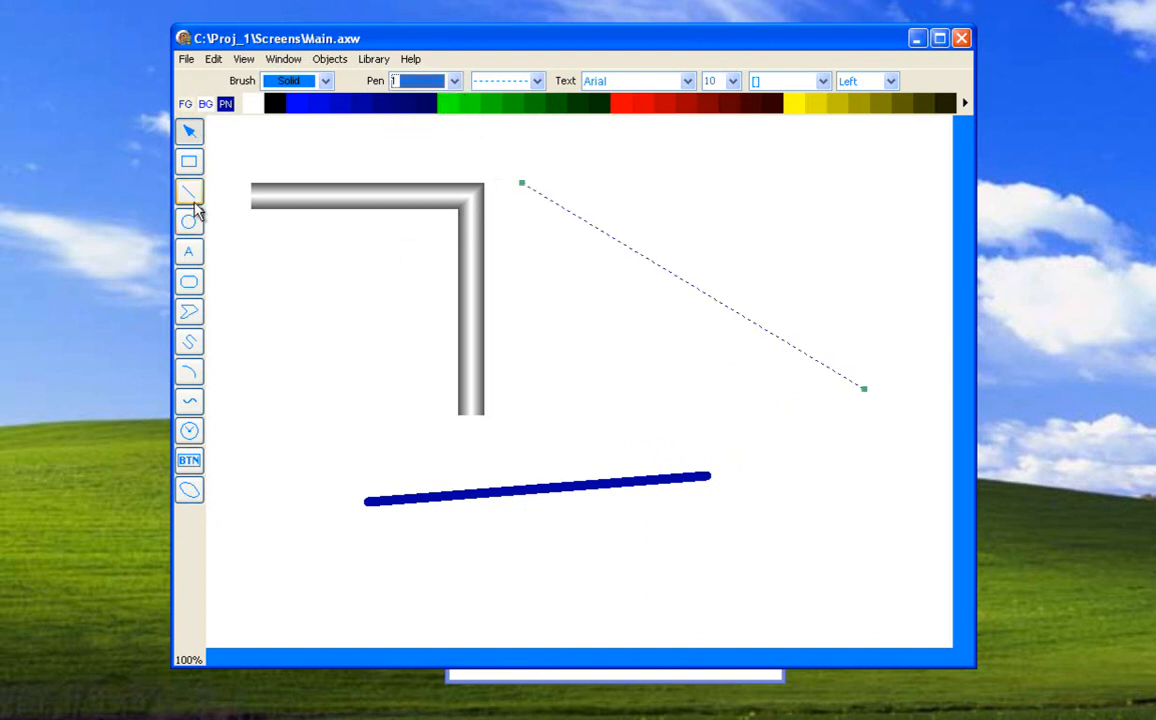
Draw a short dashed line above the diagonal line and a dashed-outline rectangle across the diagonal.
mouse_move(572, 335)
left_mouse_down()
mouse_move(668, 374)
mouse_move(746, 333)
mouse_move(686, 286)
mouse_move(730, 351)
mouse_move(641, 402)
mouse_move(597, 382)
mouse_move(730, 390)
mouse_move(717, 354)
mouse_move(625, 300)
mouse_move(553, 293)
mouse_move(612, 413)
mouse_move(490, 381)
mouse_move(630, 395)
mouse_move(766, 248)
mouse_move(747, 254)
left_mouse_up()
left_click_drag(570, 335, 661, 195)
left_click(199, 170)
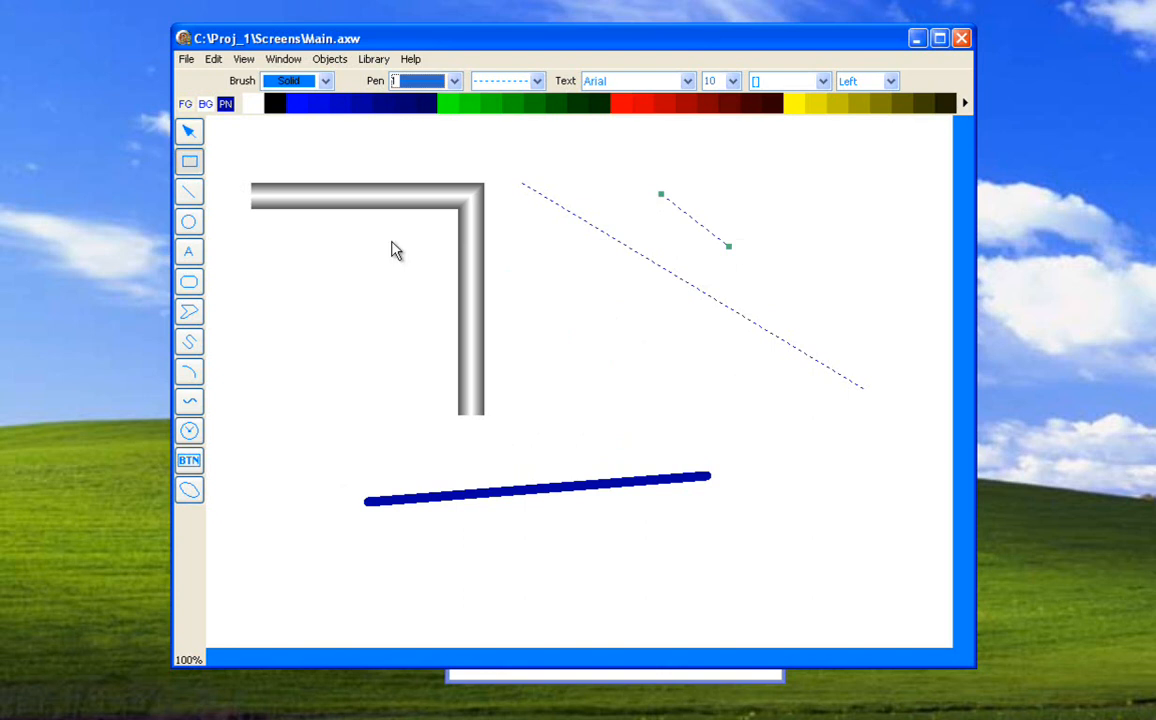
mouse_move(551, 267)
left_mouse_down()
mouse_move(668, 371)
mouse_move(750, 374)
mouse_move(679, 439)
mouse_move(733, 418)
mouse_move(687, 304)
mouse_move(636, 446)
mouse_move(737, 440)
mouse_move(727, 424)
left_mouse_up()
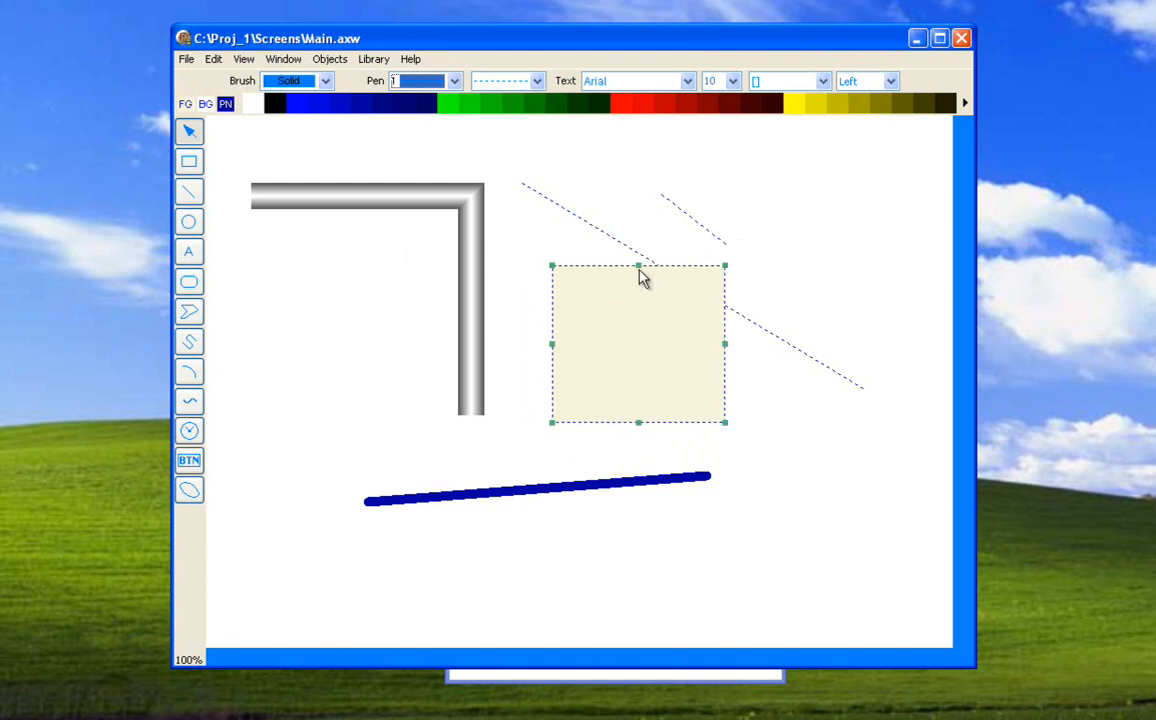
Resize the rectangle by raising its top edge and shifting its left and right edges to the right.
left_click_drag(640, 268, 638, 210)
left_click_drag(555, 318, 619, 323)
mouse_move(727, 320)
left_mouse_down()
mouse_move(821, 312)
mouse_move(733, 316)
left_mouse_up()
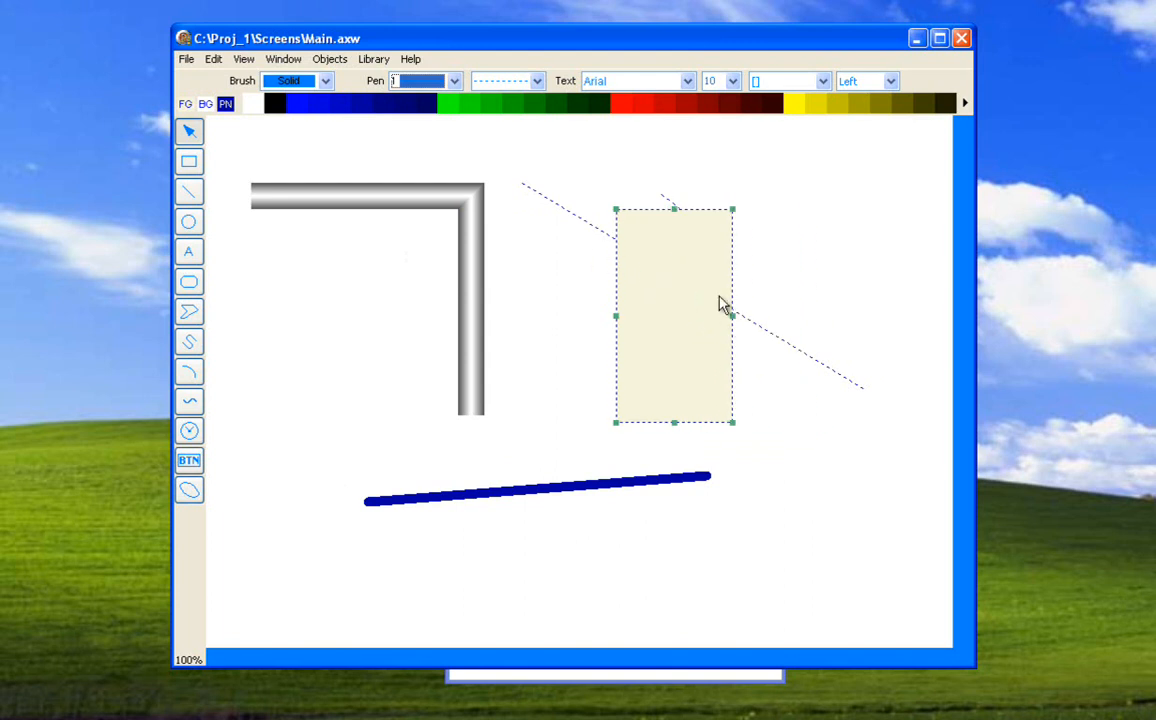
Delete the rectangle and all the lines, leaving only the pipe on the canvas.
key("Delete")
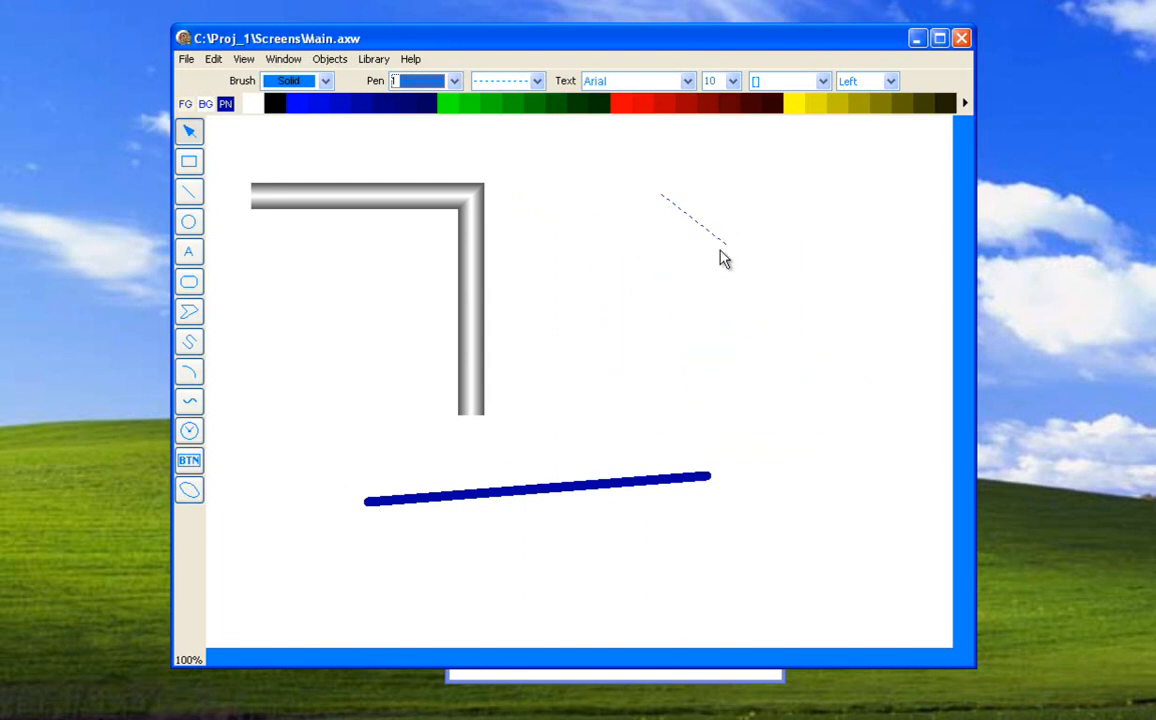
left_click(449, 497)
key("Delete")
Draw a rectangle right of the pipe with a long-dash pen of width 1 and red background colour, and enlarge it from its upper-left corner.
left_click(189, 161)
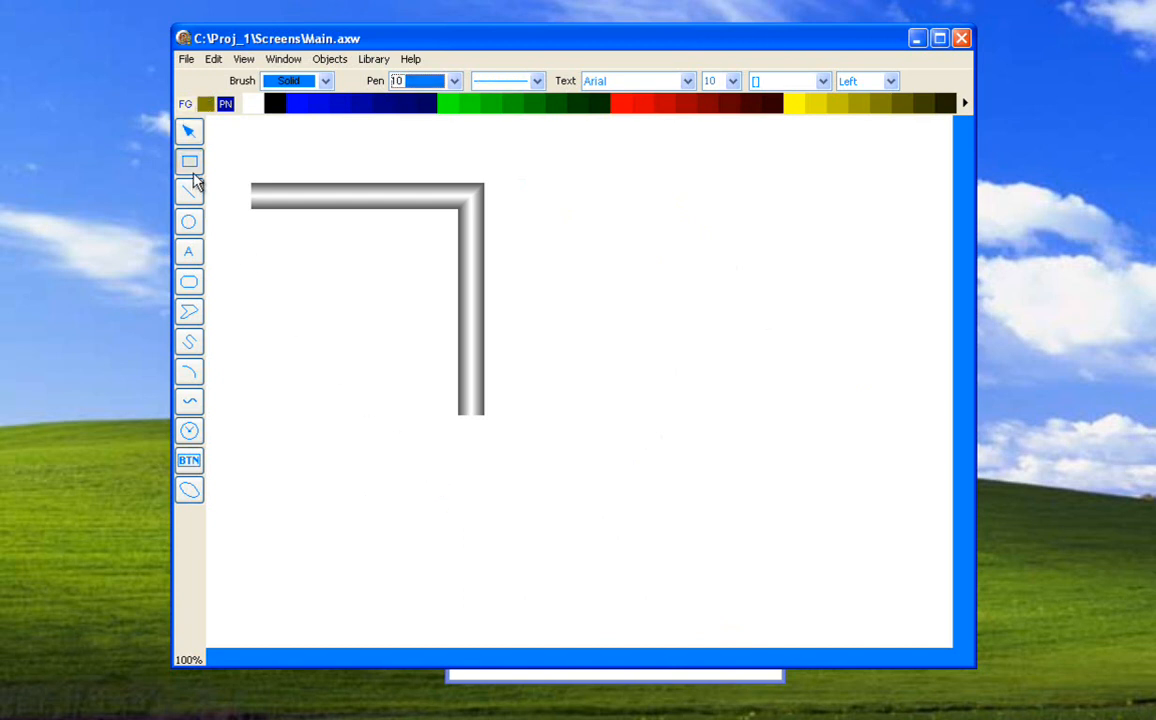
left_click_drag(651, 290, 848, 428)
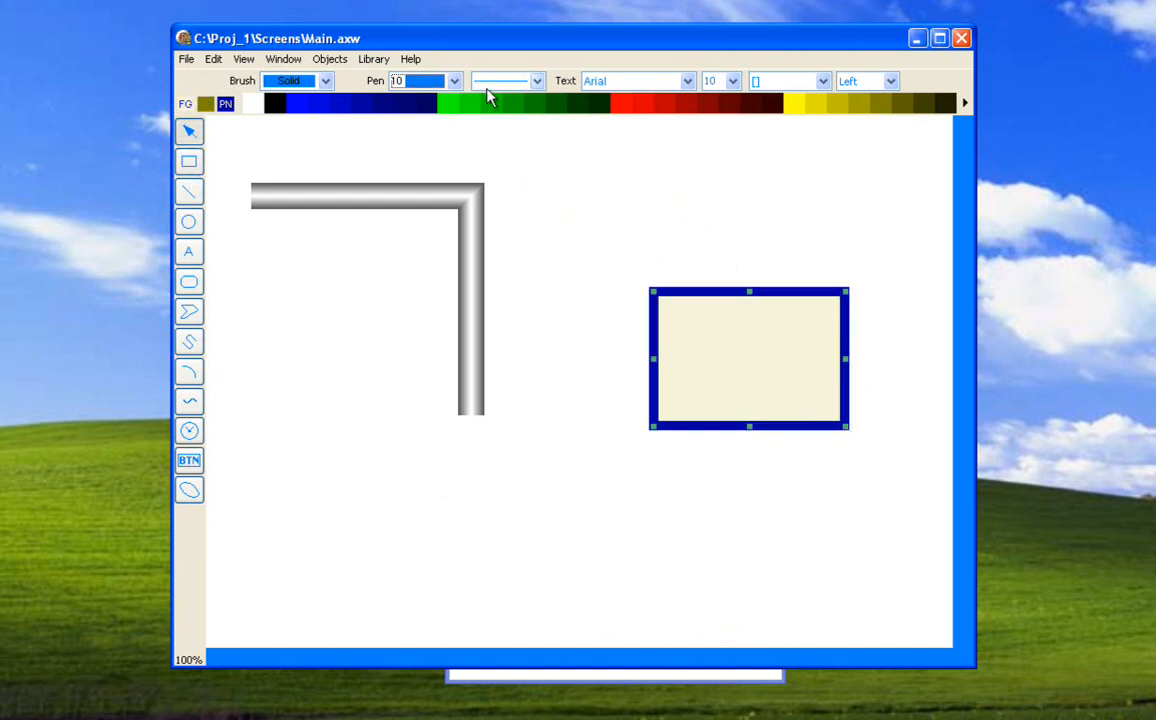
left_click(538, 81)
left_click(535, 112)
left_click(454, 81)
left_click(446, 101)
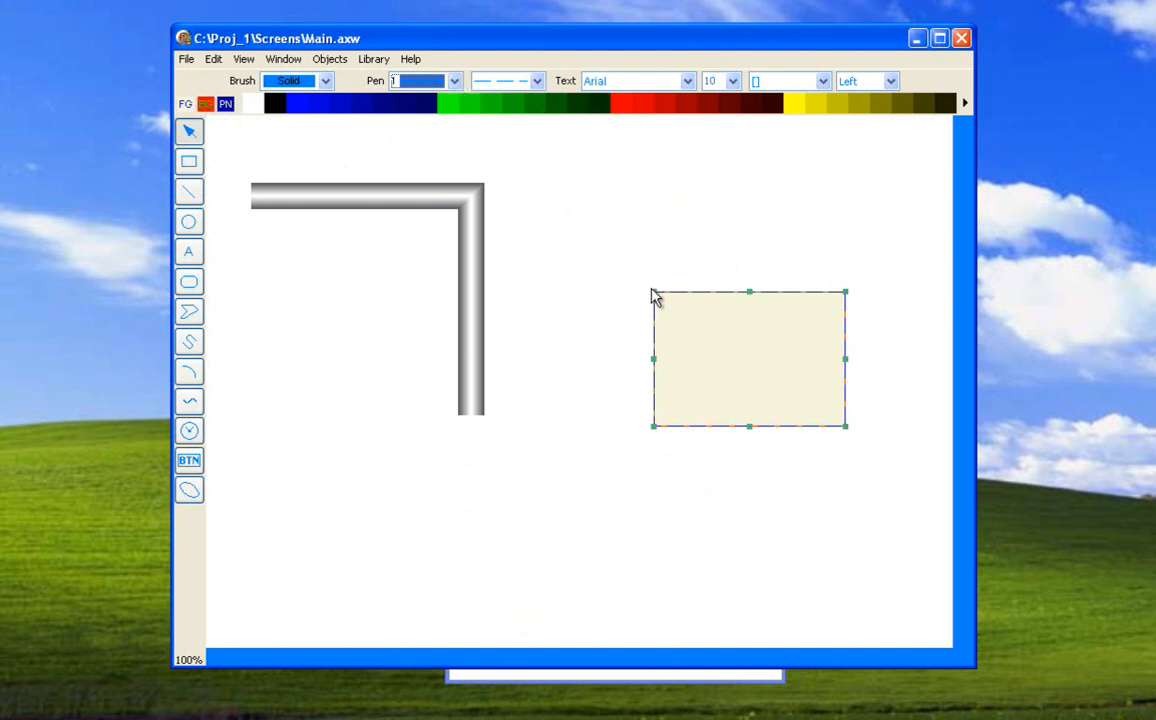
left_click_drag(653, 293, 535, 189)
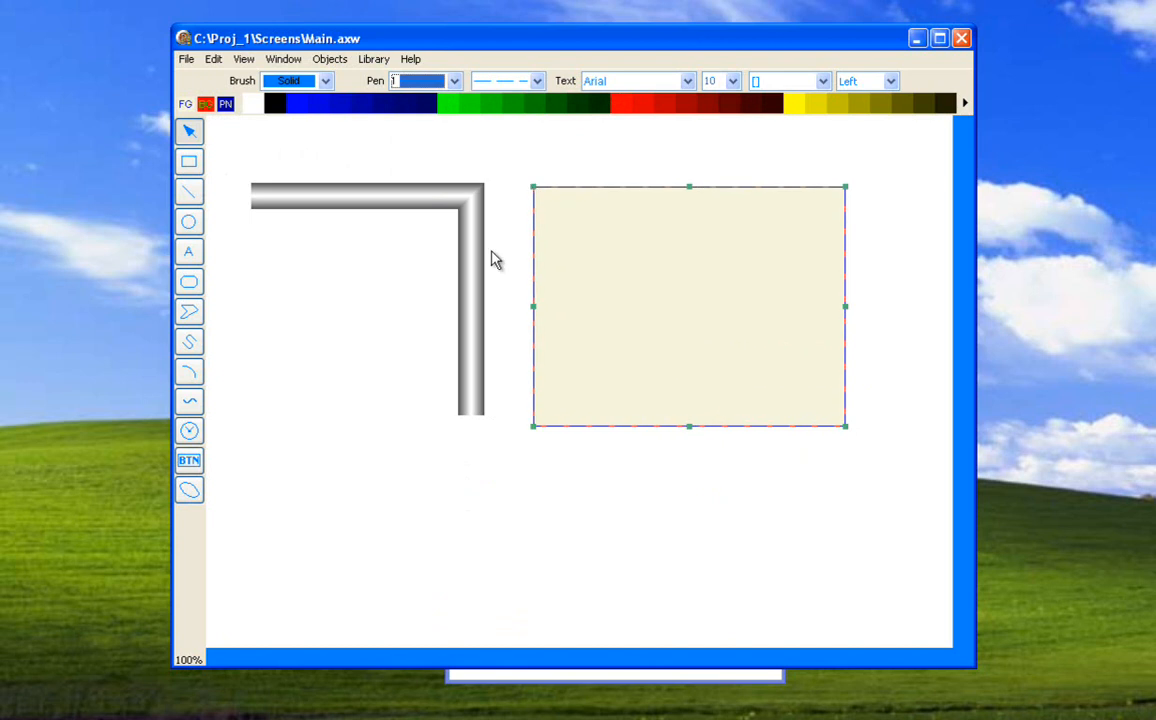
At 150% zoom, give the rectangle a white background colour and move it left over the pipe.
left_click(196, 660)
left_click(196, 660)
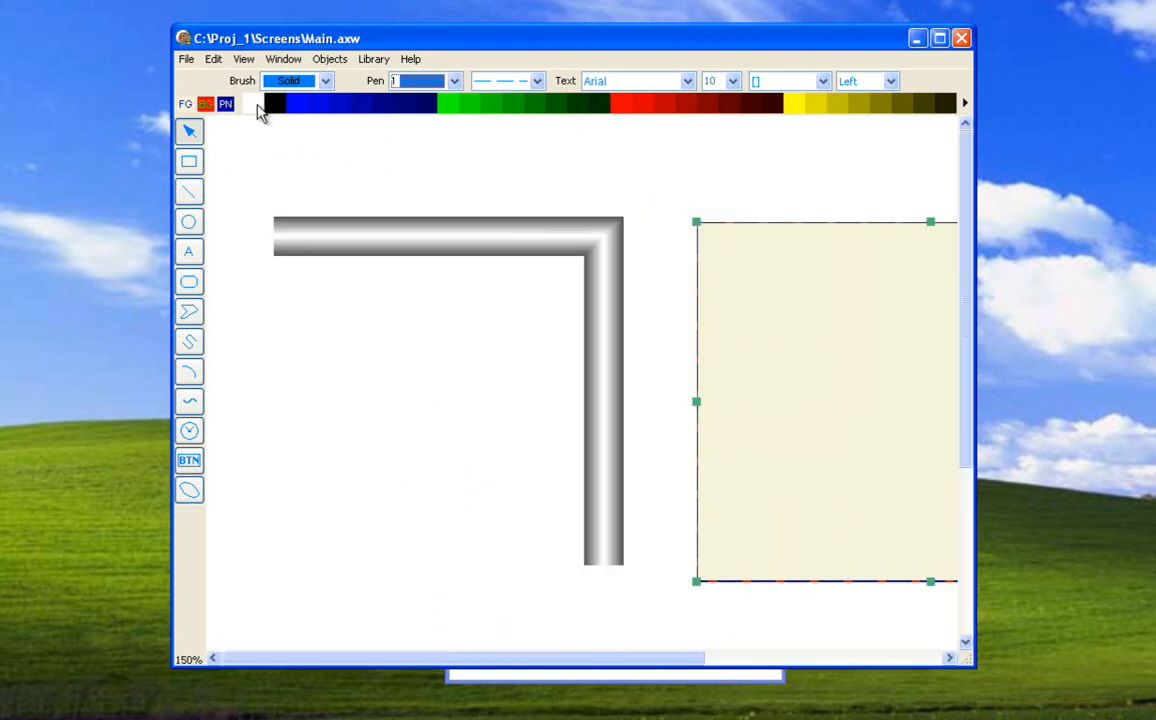
left_click_drag(766, 271, 588, 268)
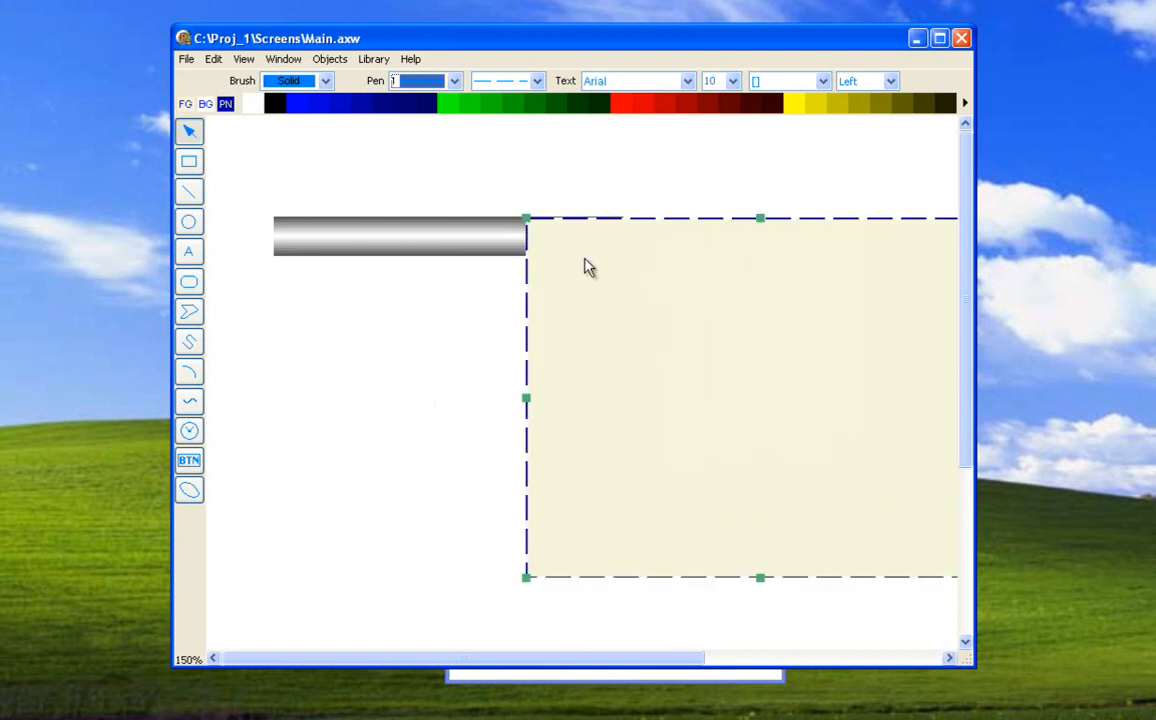
Switch the rectangle's outline to the short-dash style, and delete the rectangle at 100% zoom.
left_click(539, 84)
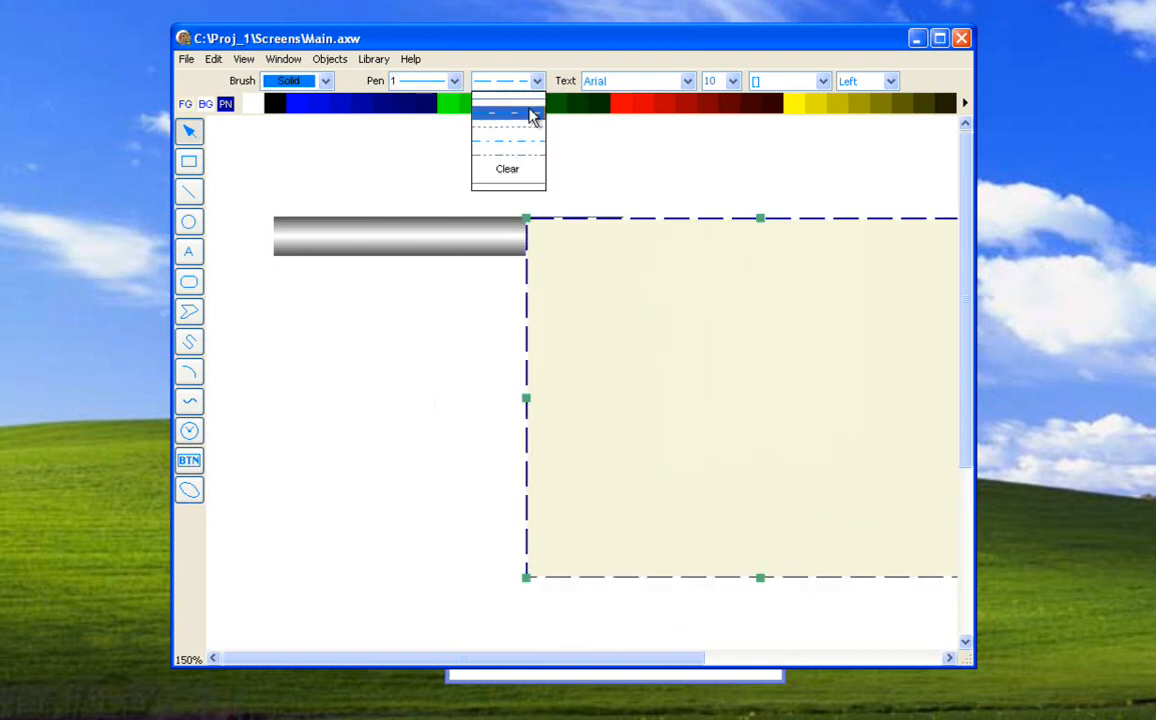
left_click(529, 129)
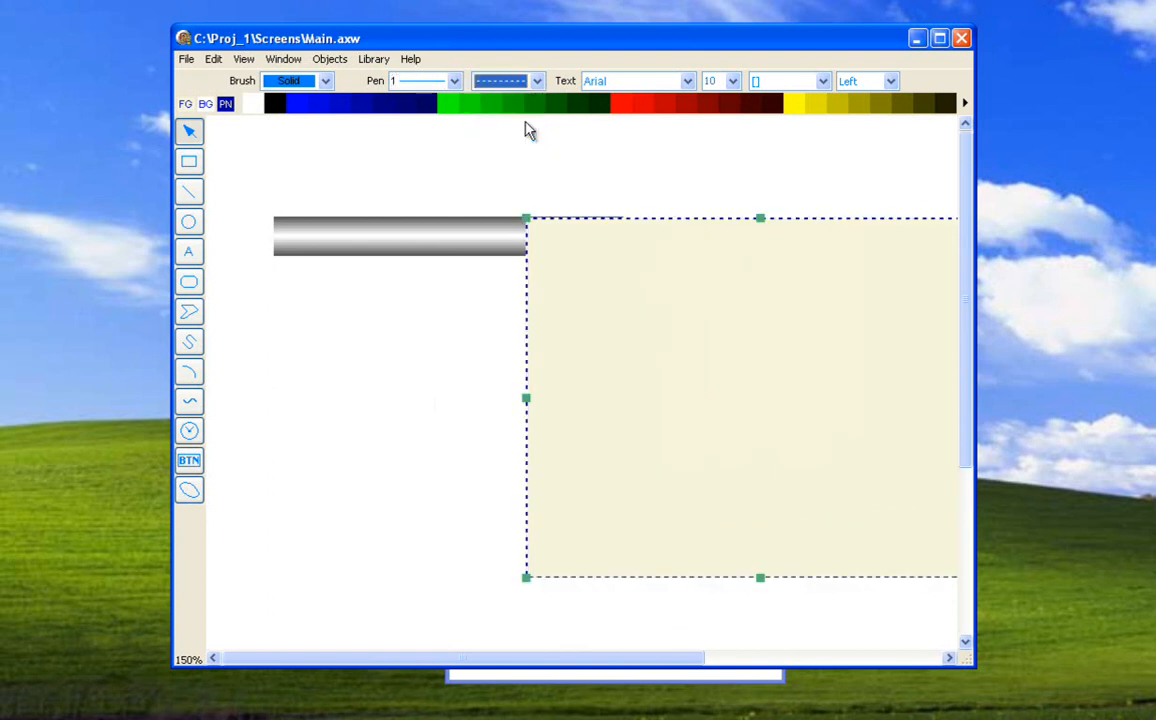
left_click(190, 660)
left_click(190, 660)
left_click_drag(457, 369, 490, 440)
key("Delete")
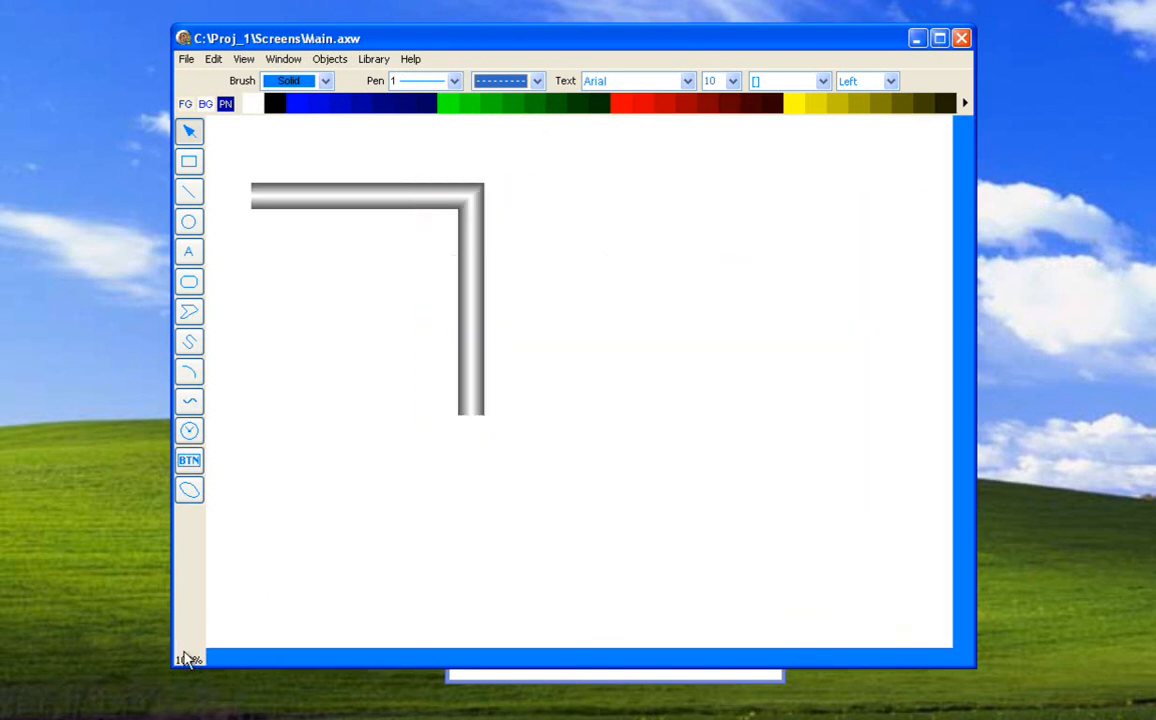
scroll(190, 661, "up", 4)
scroll(190, 661, "down", 5)
scroll(190, 661, "up", 1)
left_click(286, 59)
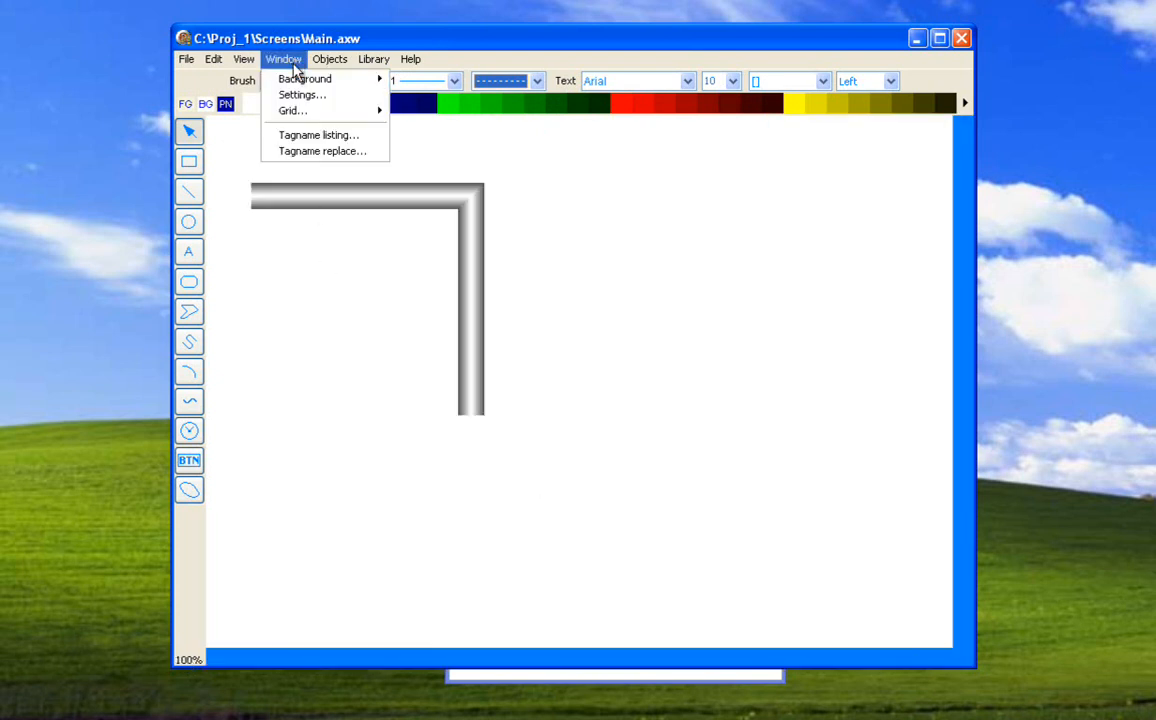
mouse_move(243, 59)
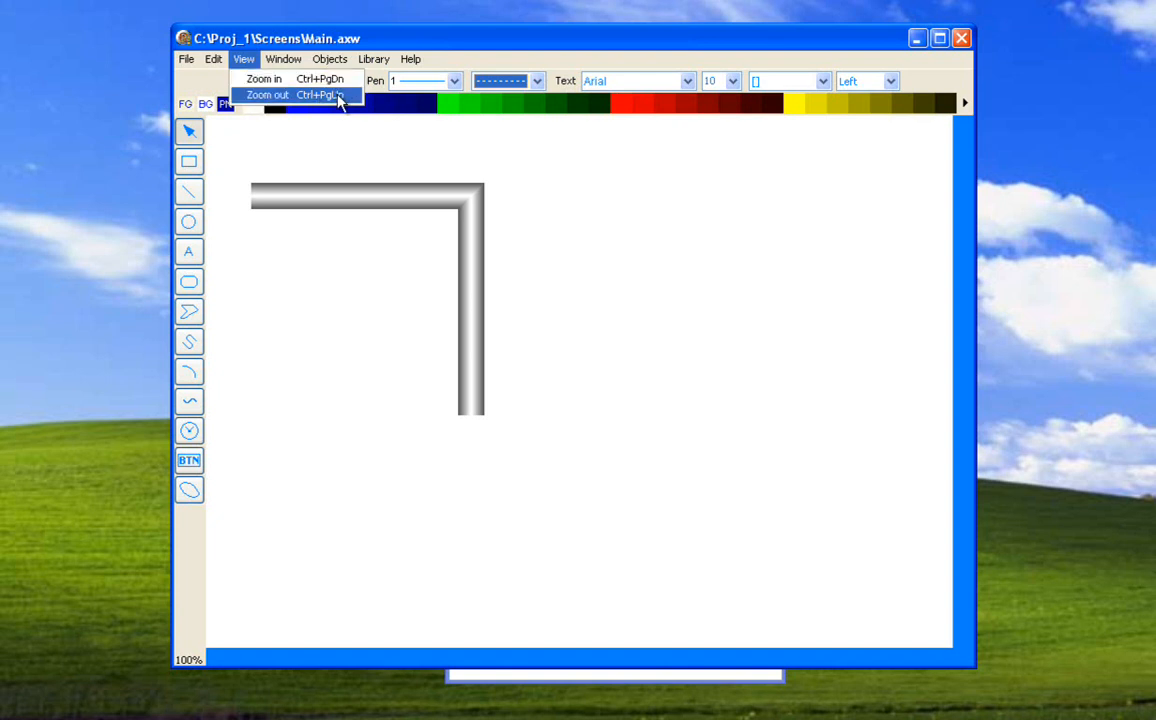
left_click(313, 252)
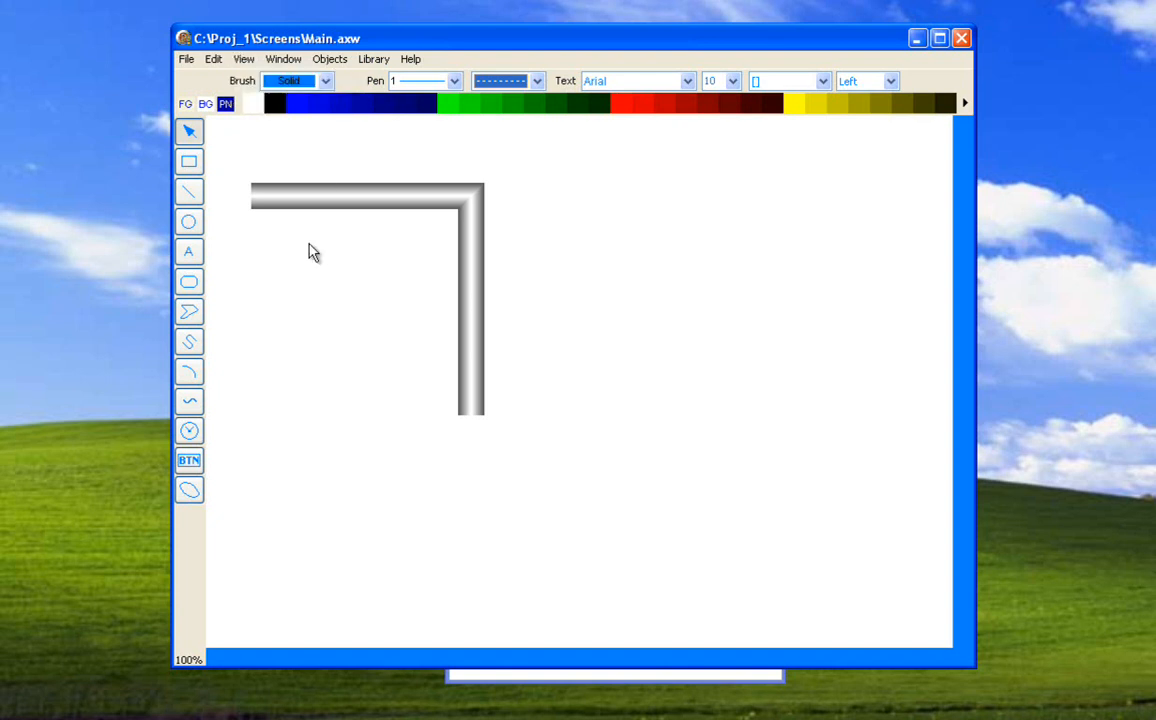
Draw a cream-filled ellipse with a dashed outline to the lower right of the pipe.
left_click(192, 226)
left_click_drag(565, 293, 815, 516)
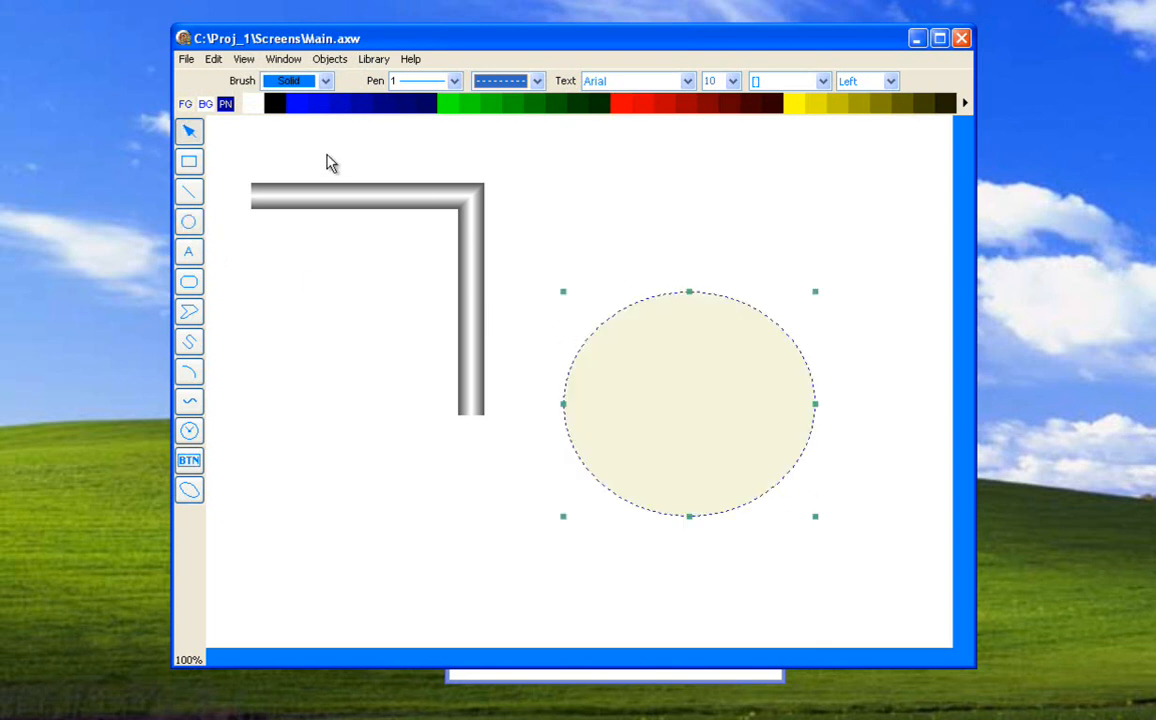
Give the ellipse a blue foreground, a diagonal hatch brush and a red background, and delete it.
left_click(303, 110)
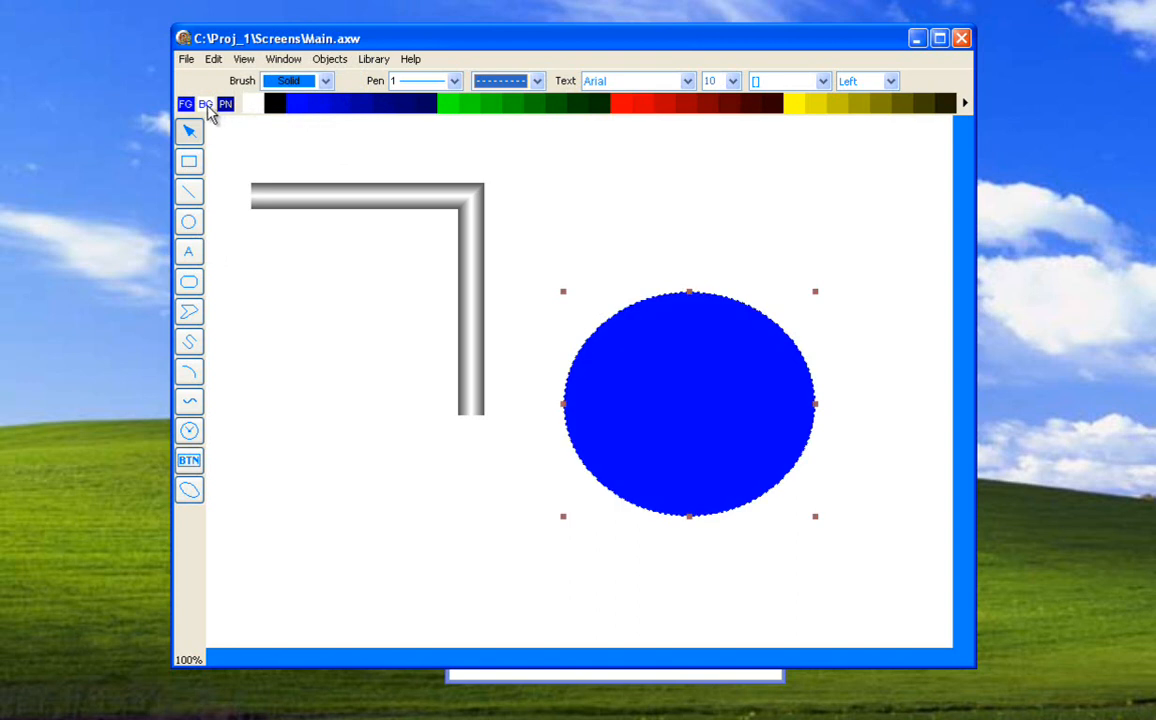
left_click(325, 81)
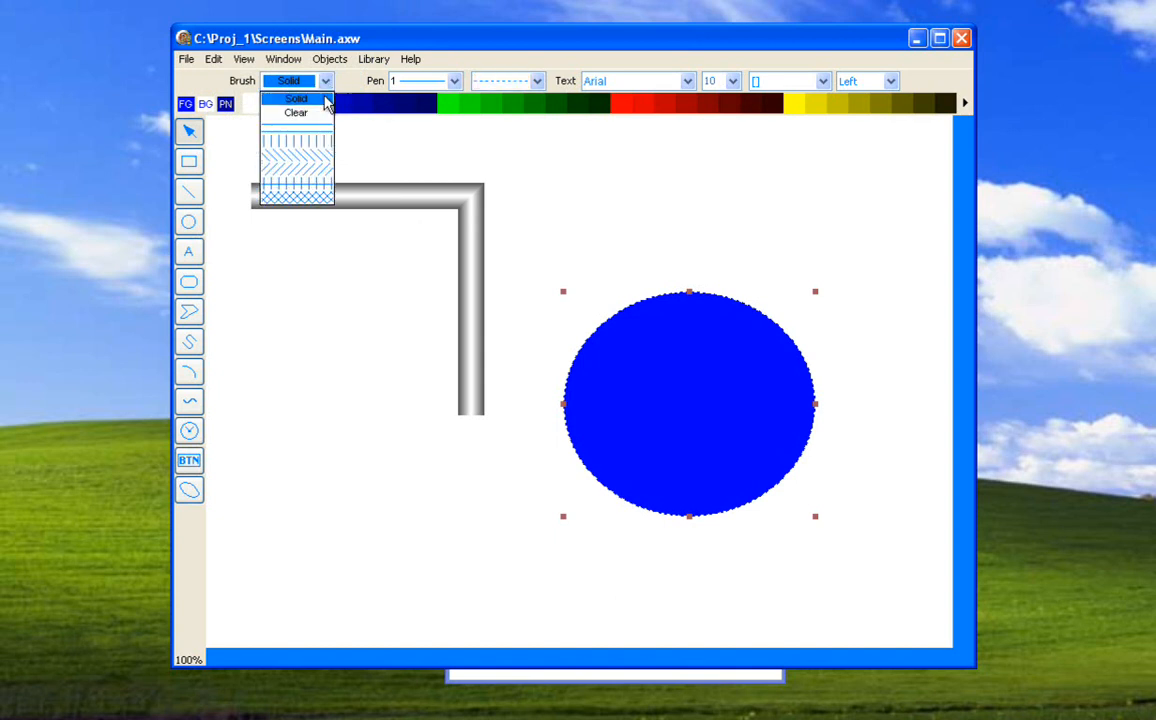
left_click(304, 155)
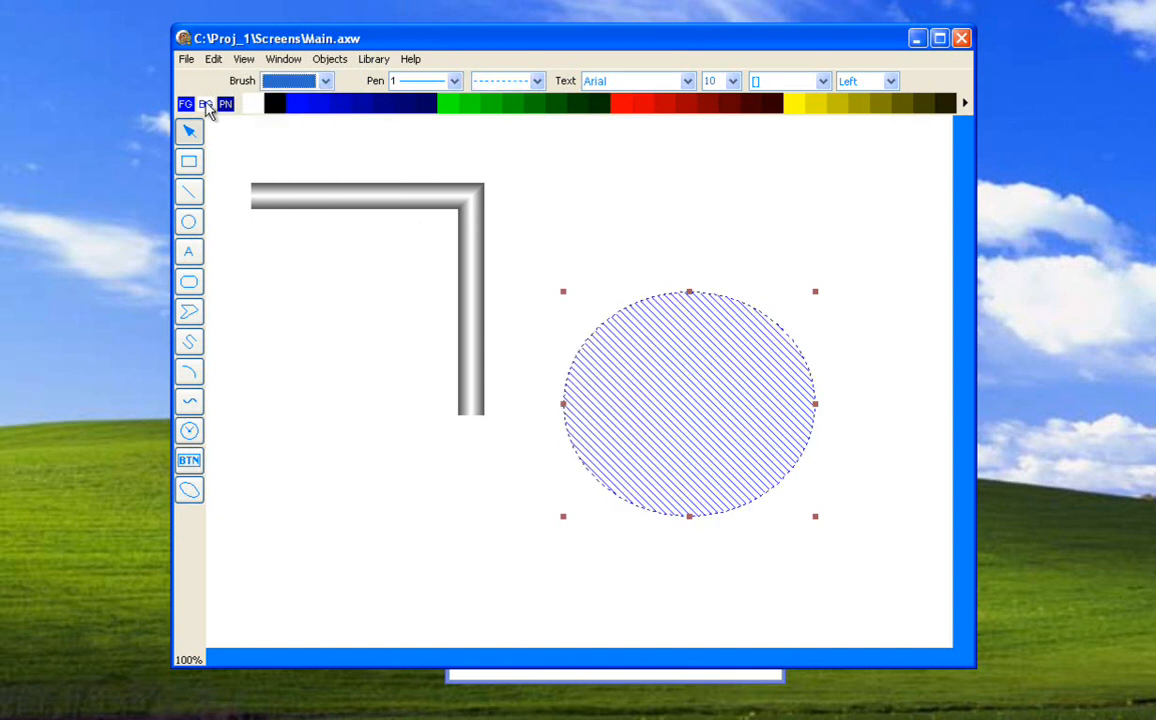
left_click(208, 105)
left_click(624, 106)
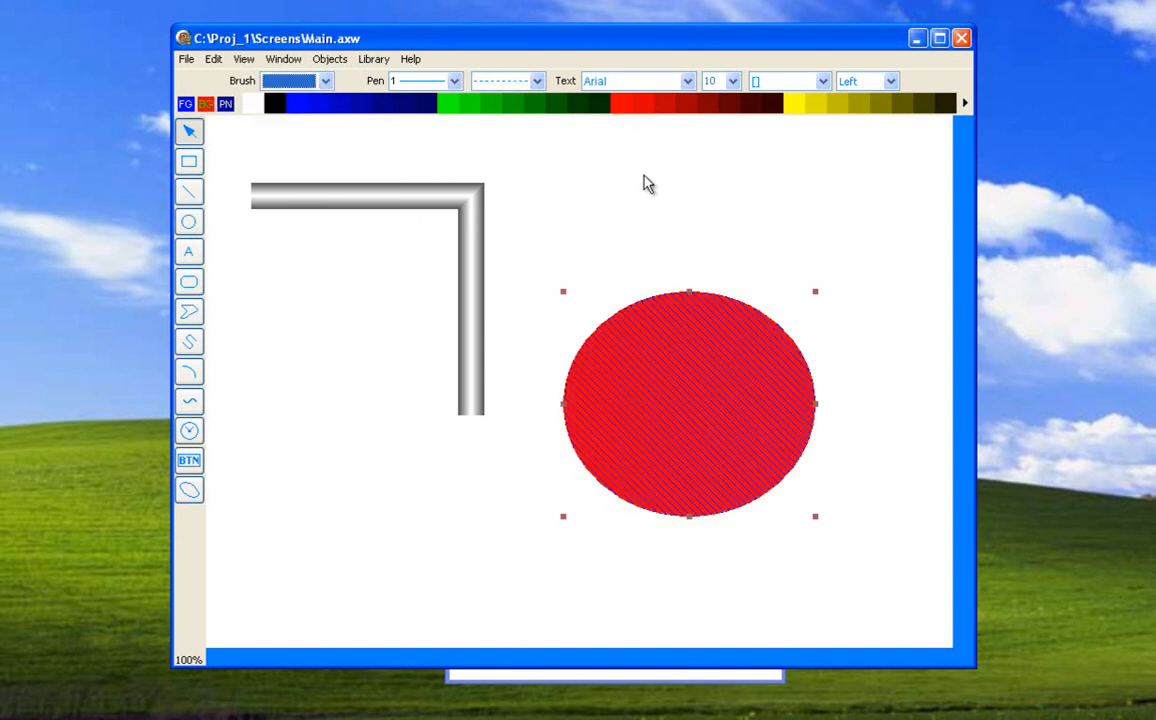
key("Delete")
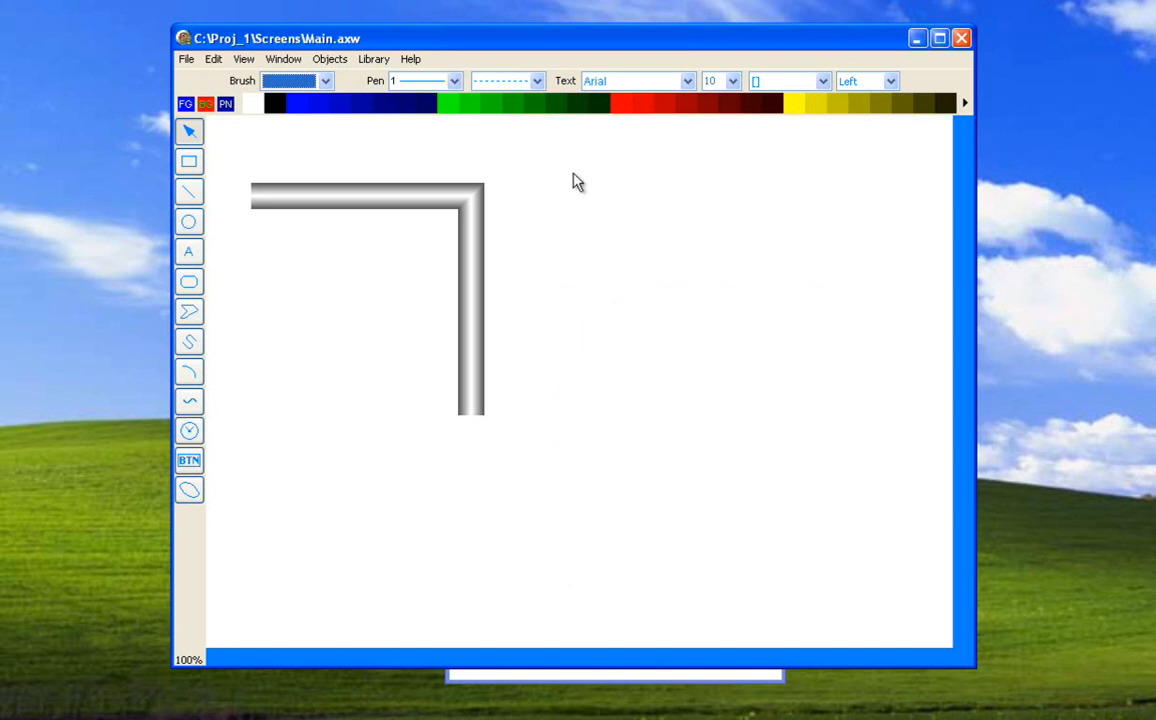
Add a text object reading "Test testing" right of the pipe, and move it up and left before shrinking its box.
left_click(196, 257)
left_click_drag(605, 254, 822, 426)
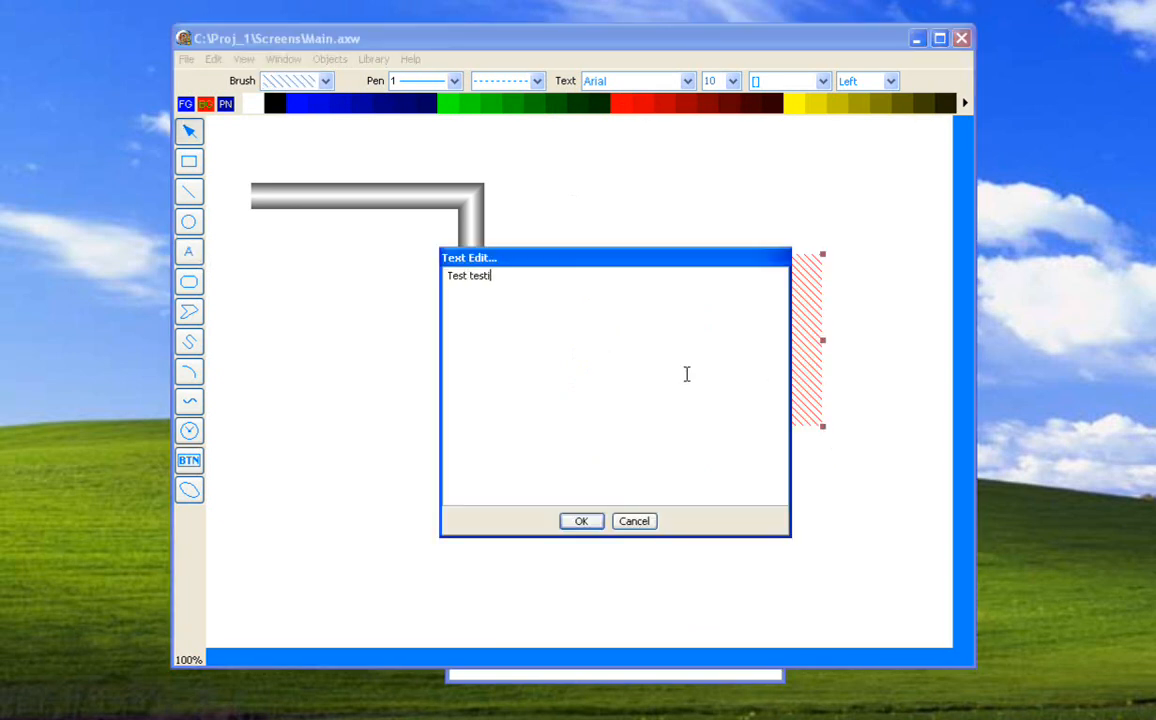
left_click(584, 523)
left_click_drag(679, 290, 634, 241)
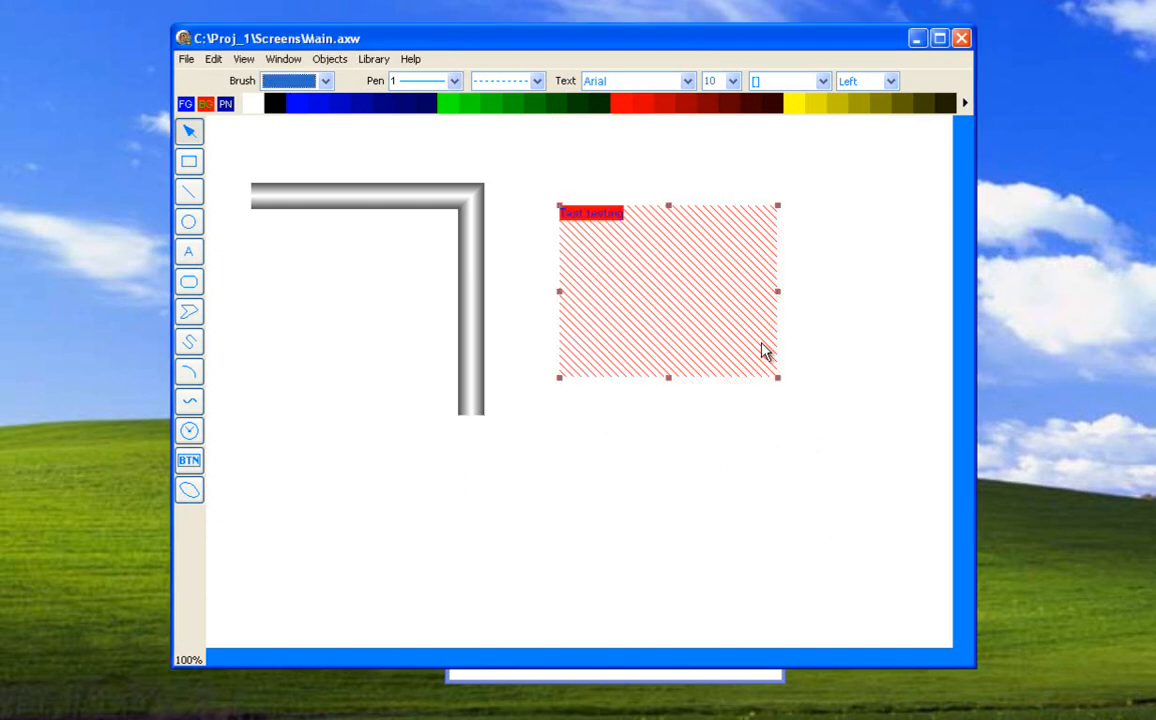
left_click_drag(775, 382, 686, 277)
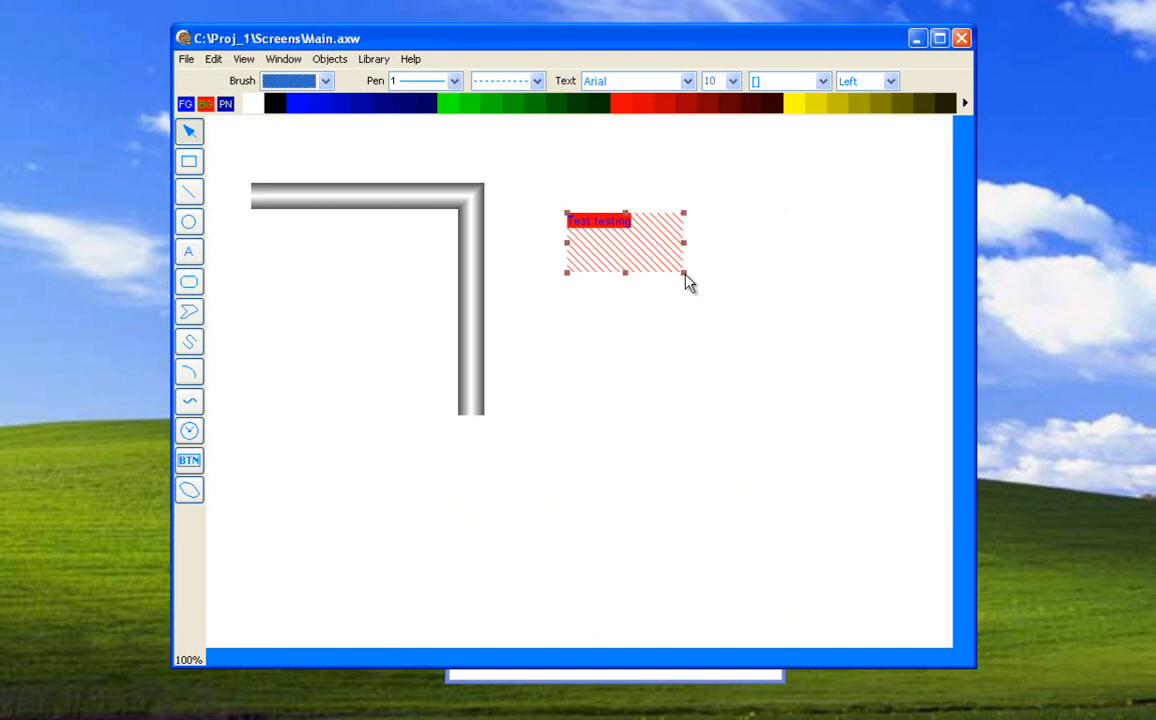
Give the text object a solid brush and a white background colour.
left_click(312, 90)
left_click(322, 100)
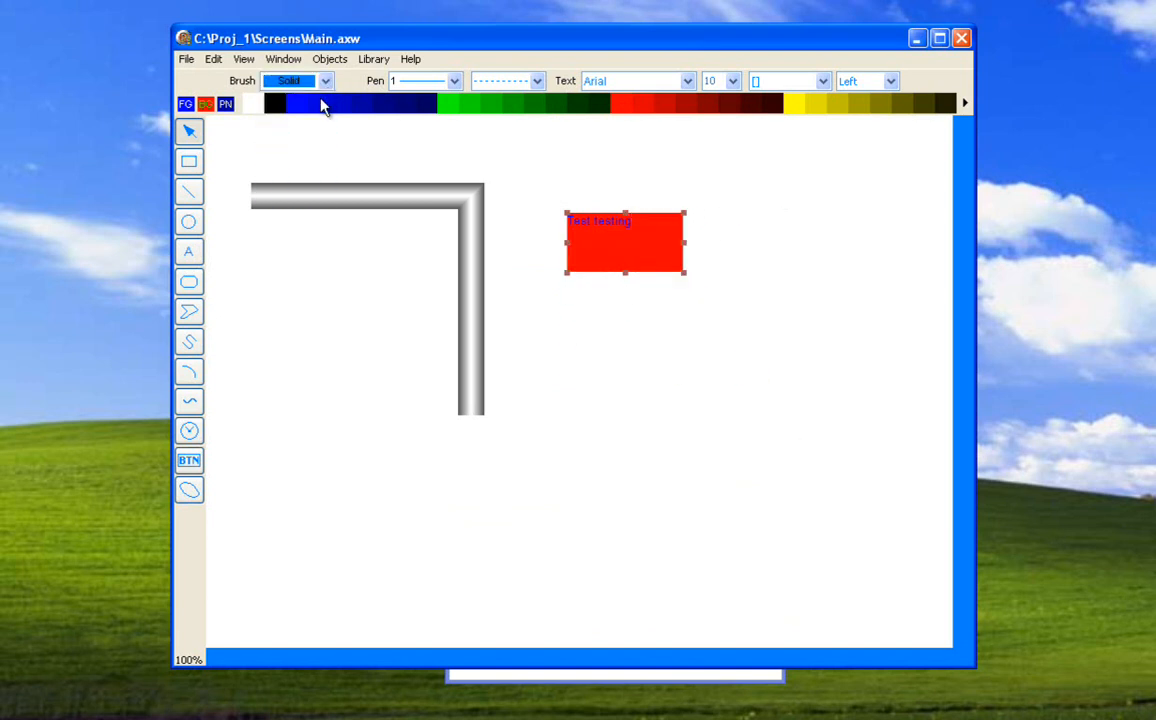
left_click(257, 105)
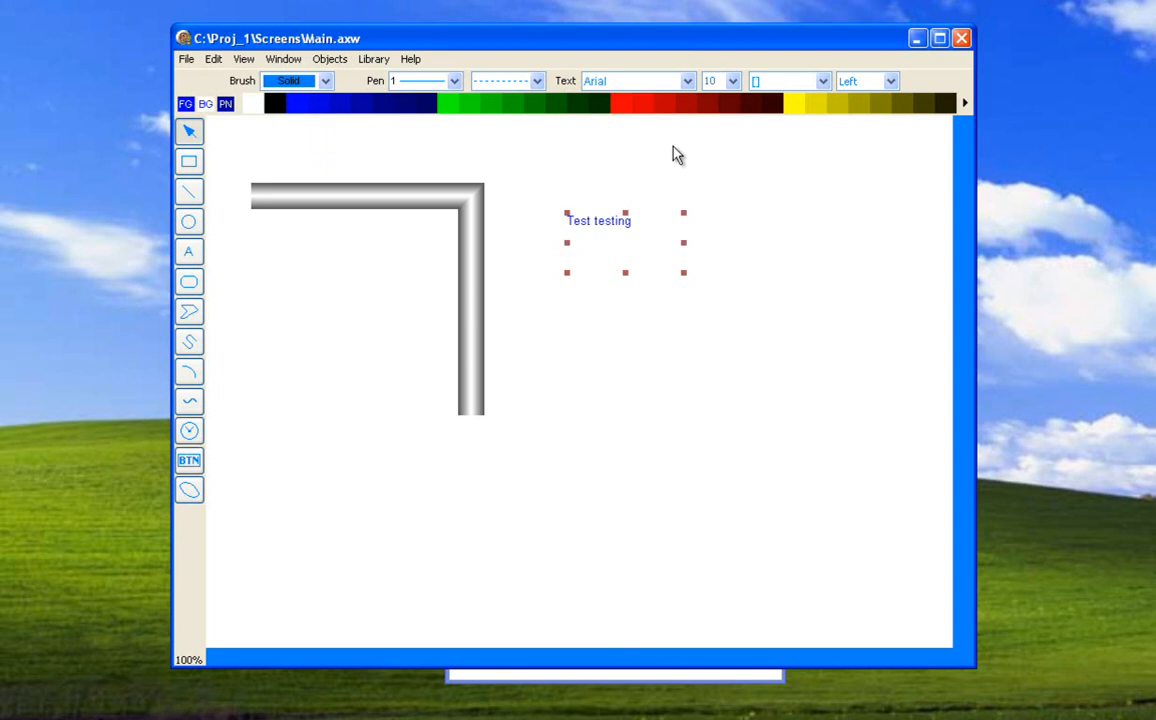
Set the text to the Default font at size 18, and enlarge its box.
left_click(688, 82)
left_click(655, 169)
left_click(733, 81)
left_click(716, 185)
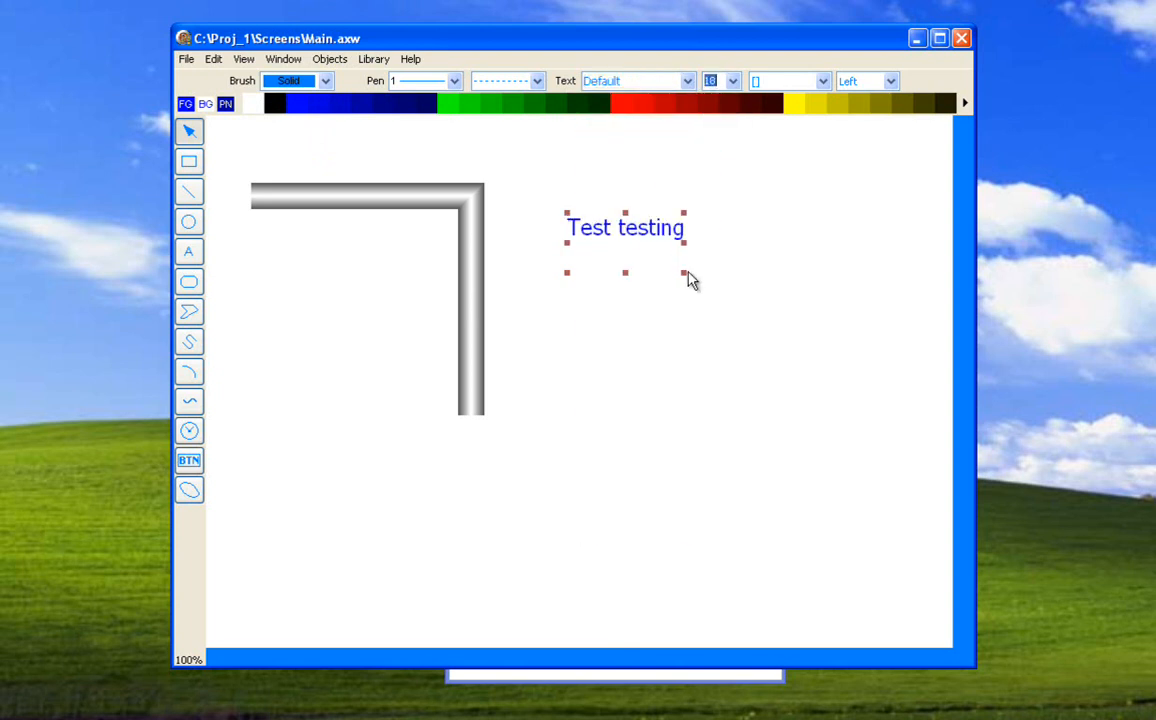
left_click_drag(685, 275, 798, 325)
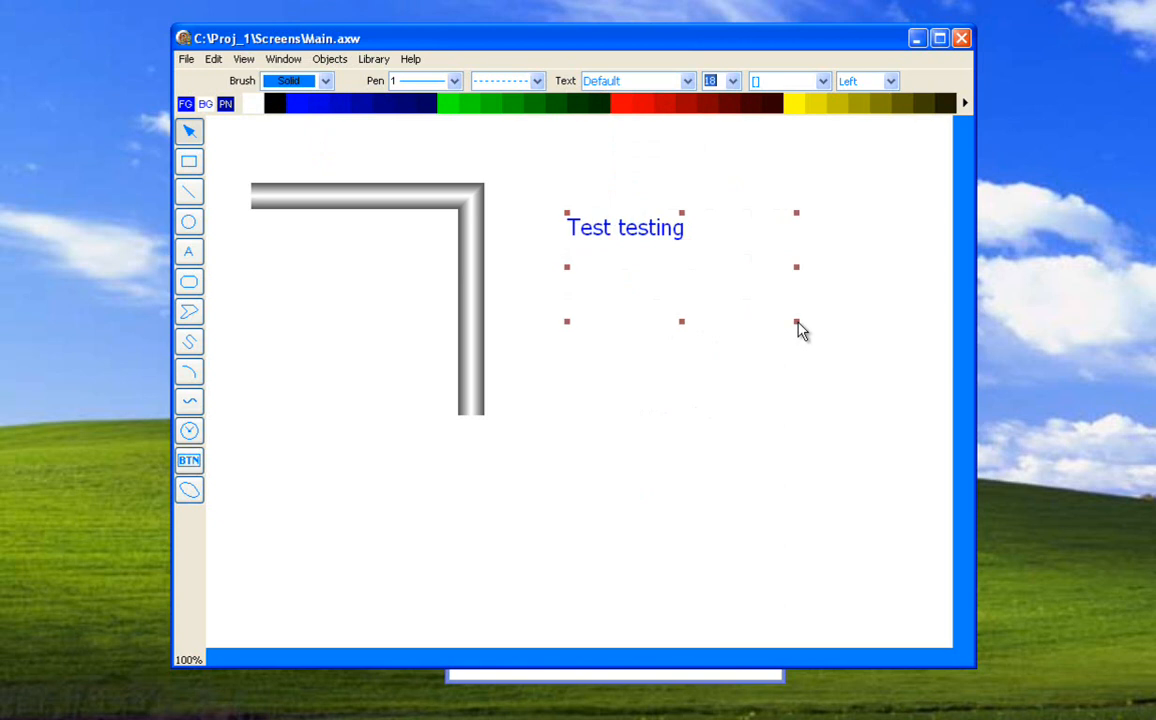
Try bold, italic, underline and strike-out on the text, and clear all four styles again.
left_click(822, 81)
left_click(760, 100)
left_click(758, 110)
left_click(758, 122)
left_click(758, 134)
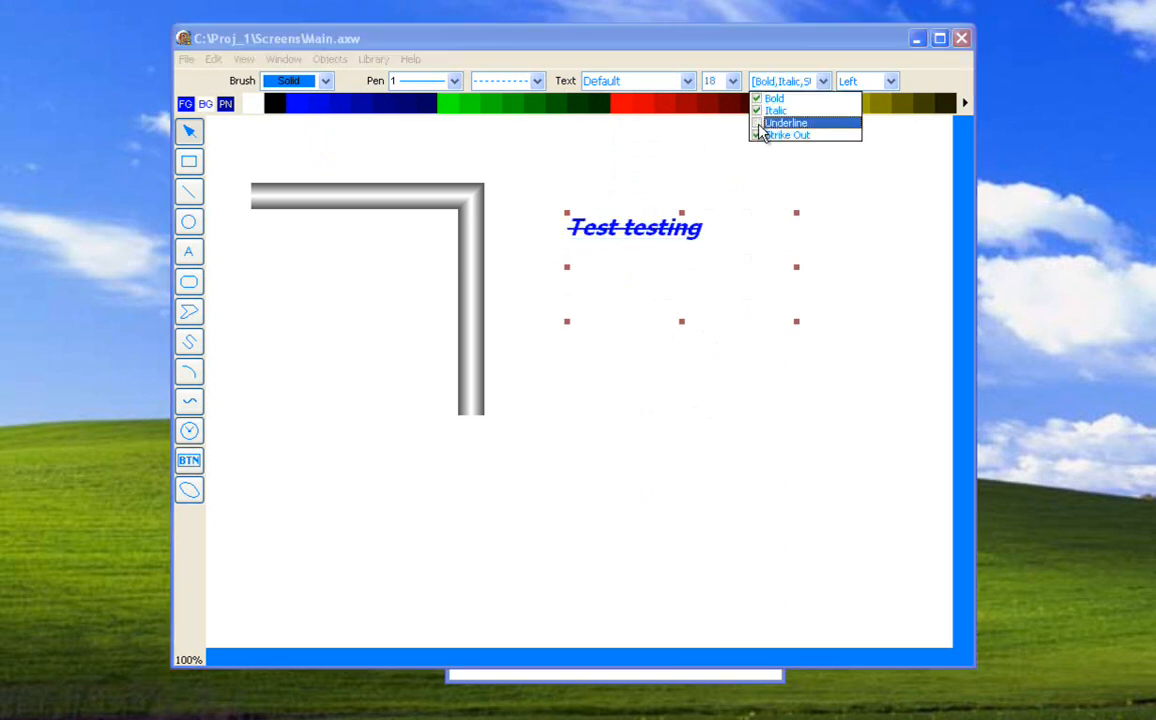
left_click(758, 110)
left_click(758, 98)
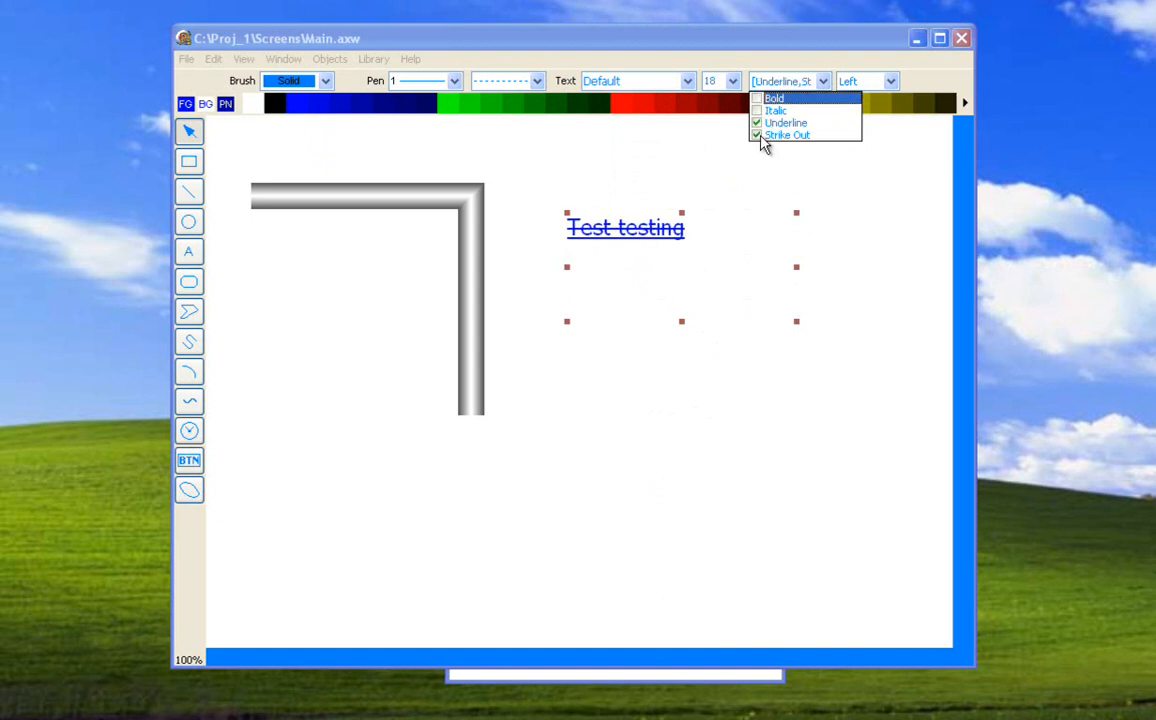
left_click(758, 135)
left_click(758, 122)
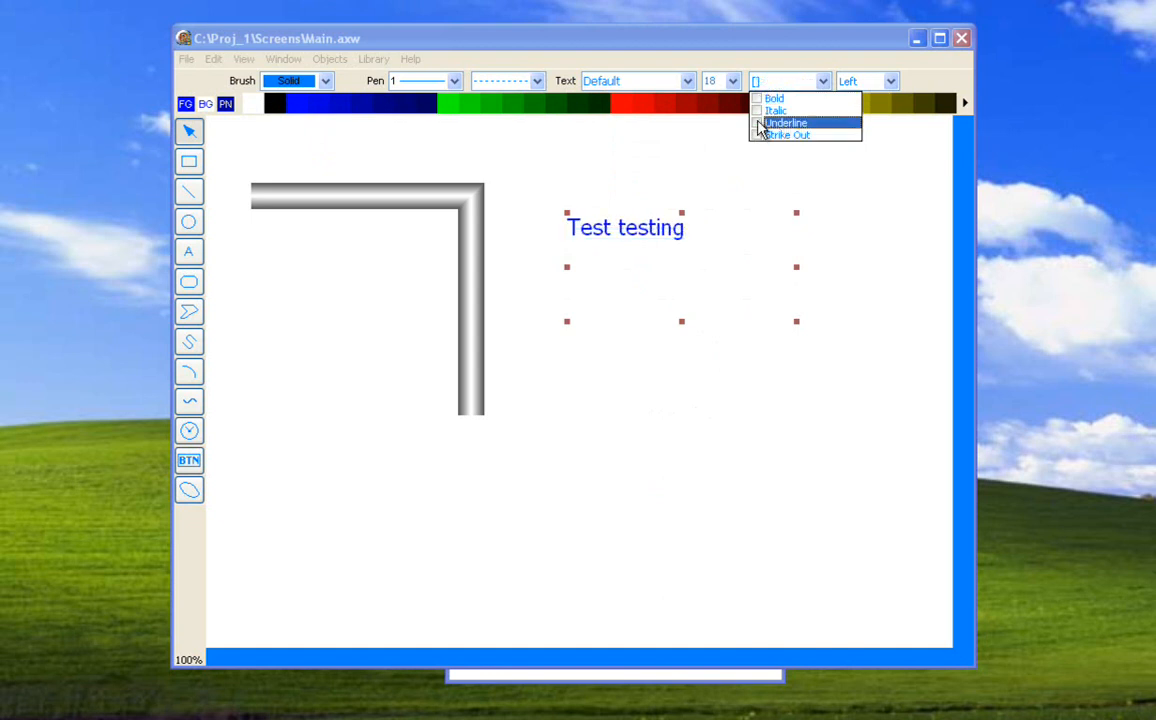
left_click(877, 183)
Center the text within its box, and make the box slightly wider and shorter.
left_click(664, 240)
left_click(890, 81)
left_click(853, 110)
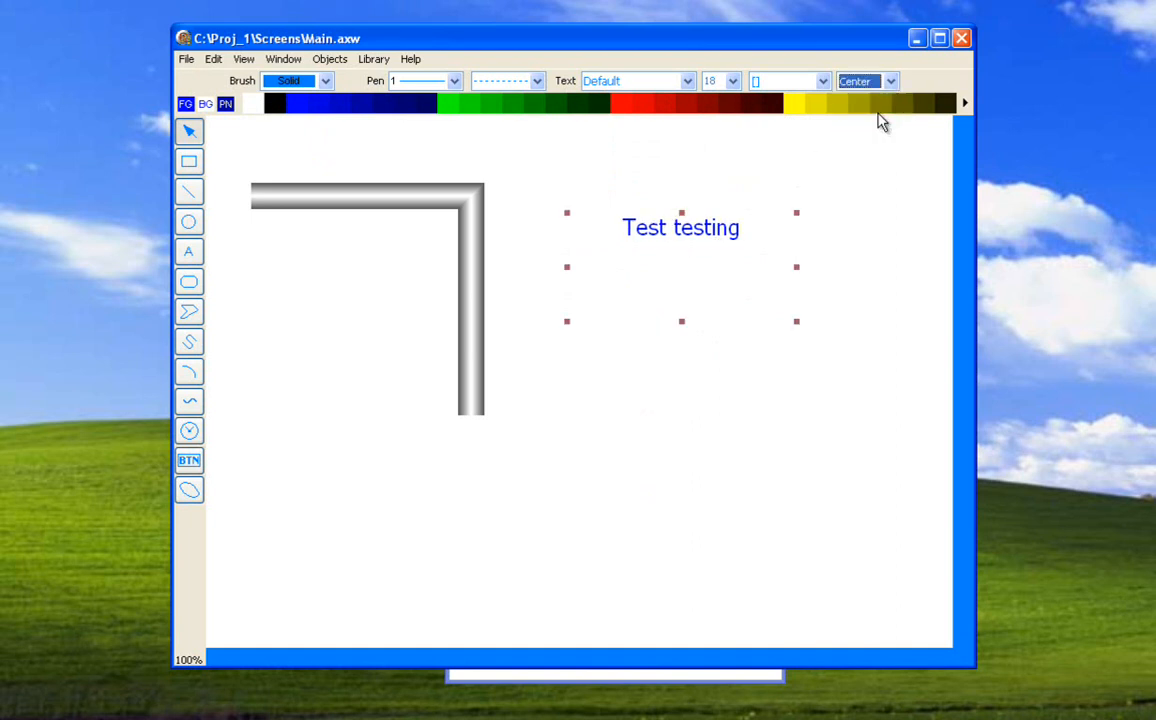
left_click_drag(797, 322, 819, 294)
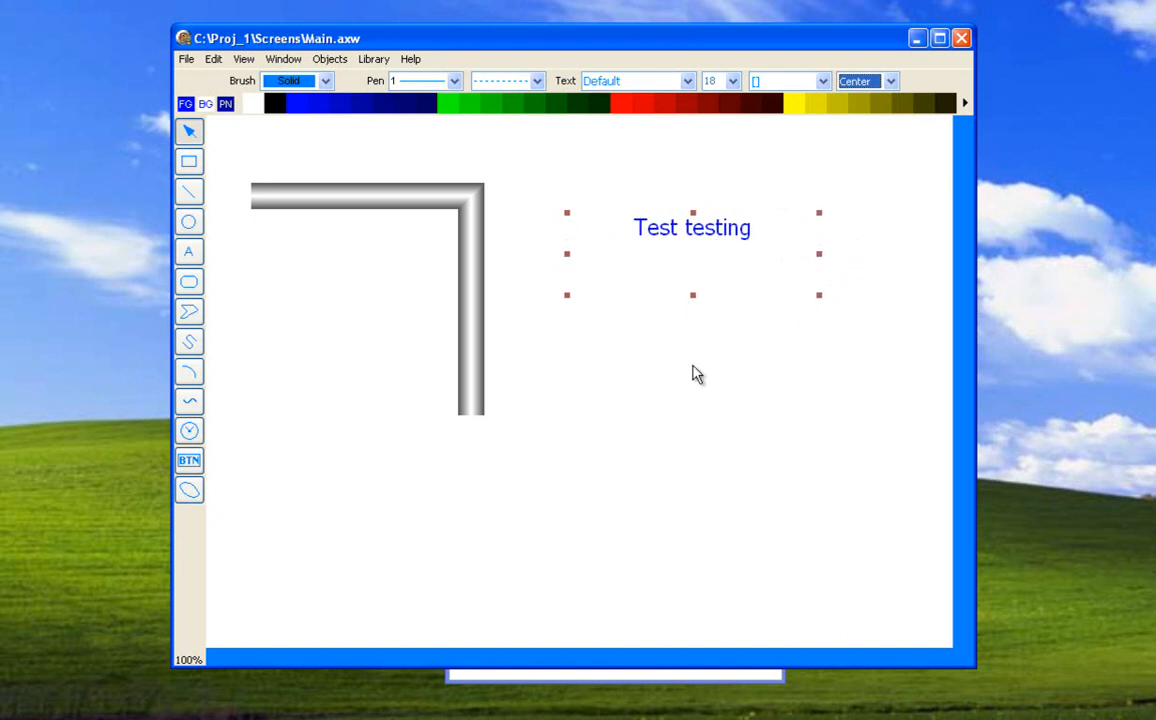
Delete the text object, and place a blue rounded rectangle right of the pipe.
key("Delete")
left_click(189, 281)
left_click_drag(606, 283, 898, 466)
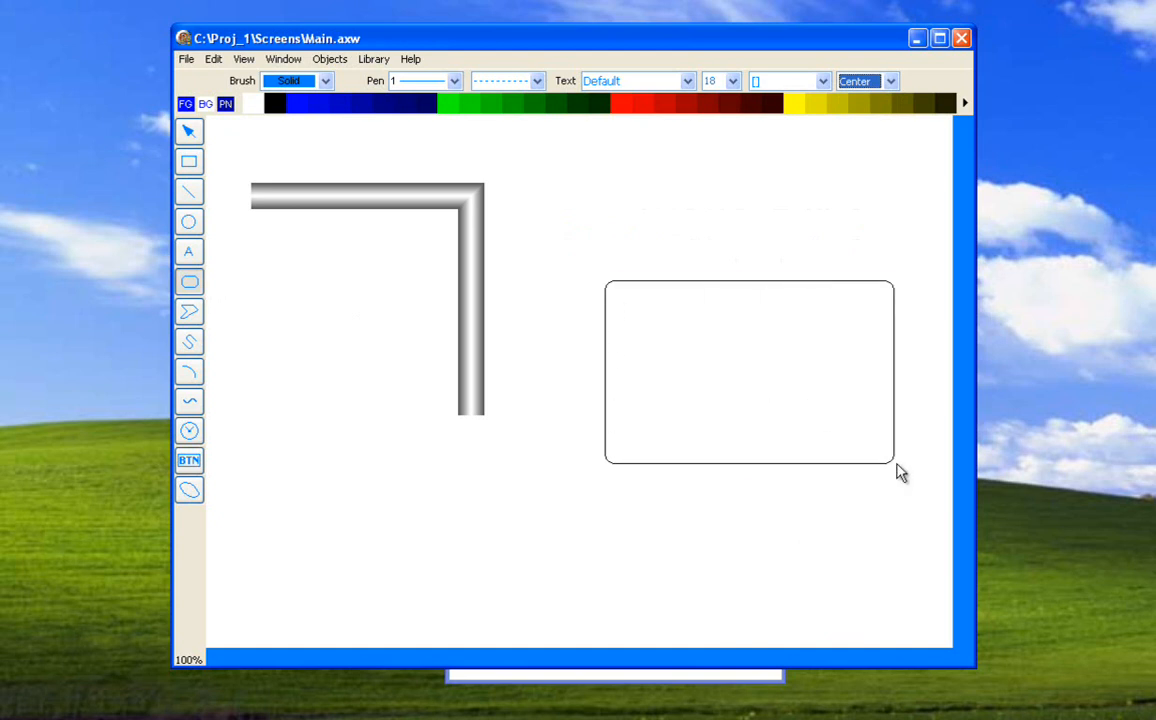
left_click_drag(700, 343, 632, 274)
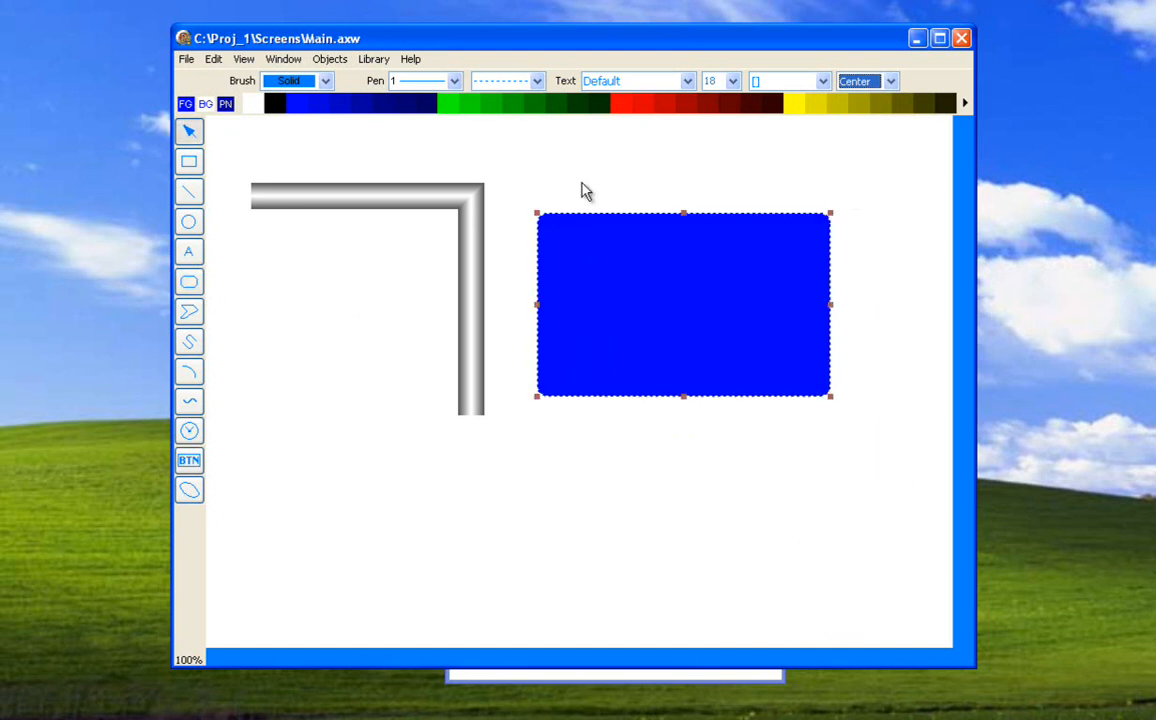
Give the rounded rectangle a solid outline and set its corner curvature to 105.
left_click(537, 81)
left_click(530, 102)
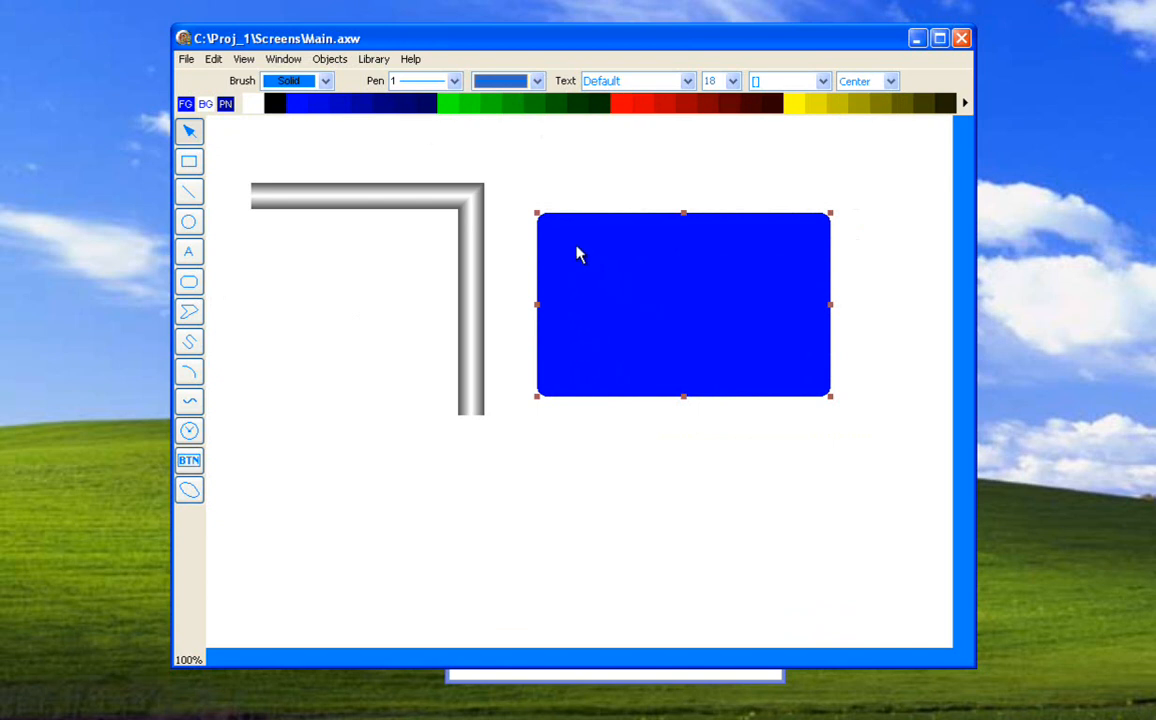
left_click(330, 59)
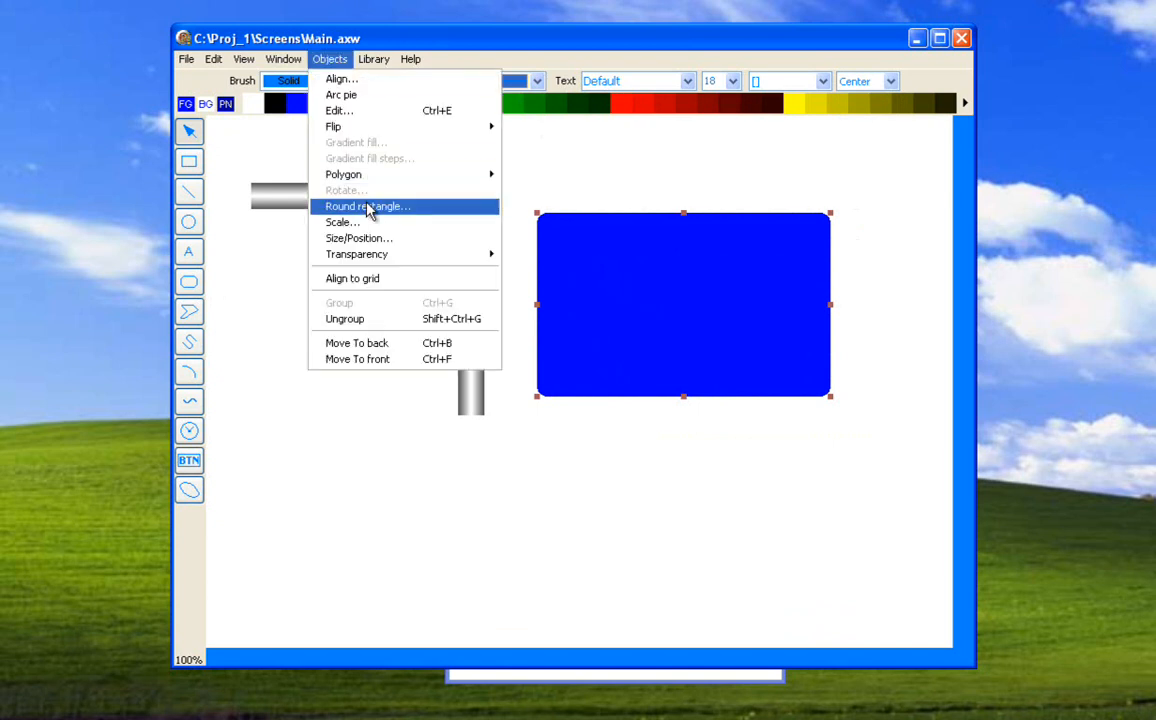
left_click(368, 209)
left_click_drag(527, 390, 585, 400)
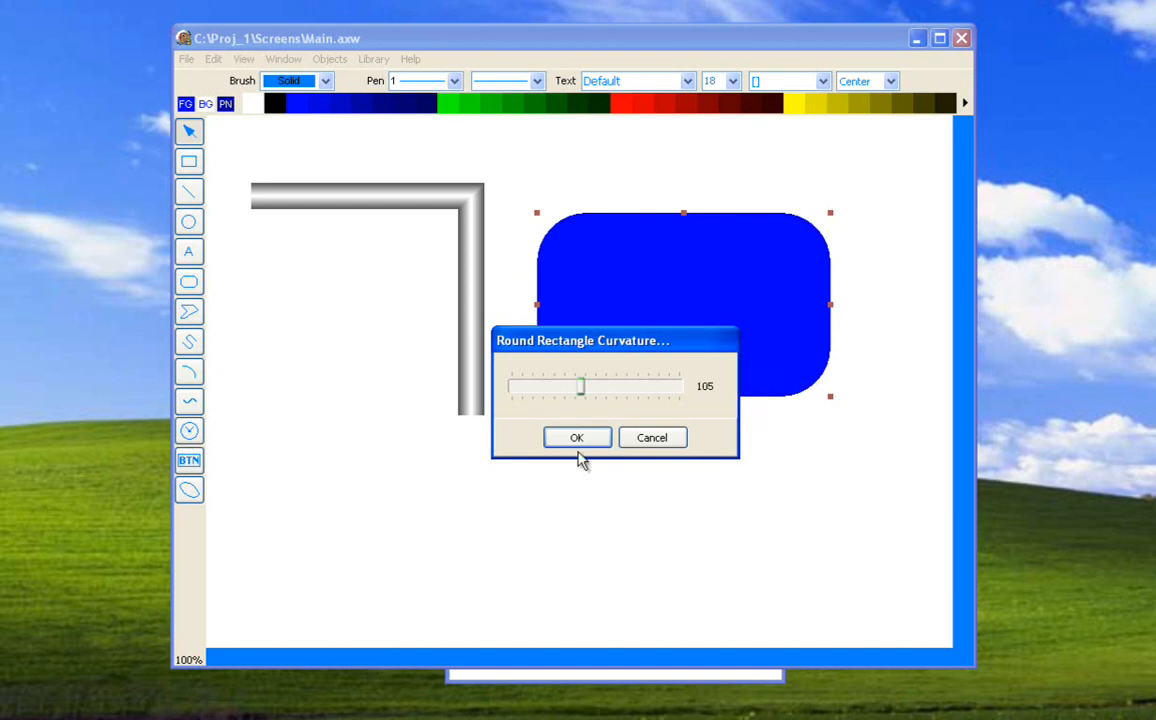
left_click(590, 438)
Delete the rounded rectangle, and draw a self-crossing line polygon with many vertices, partly over the pipe.
key("Delete")
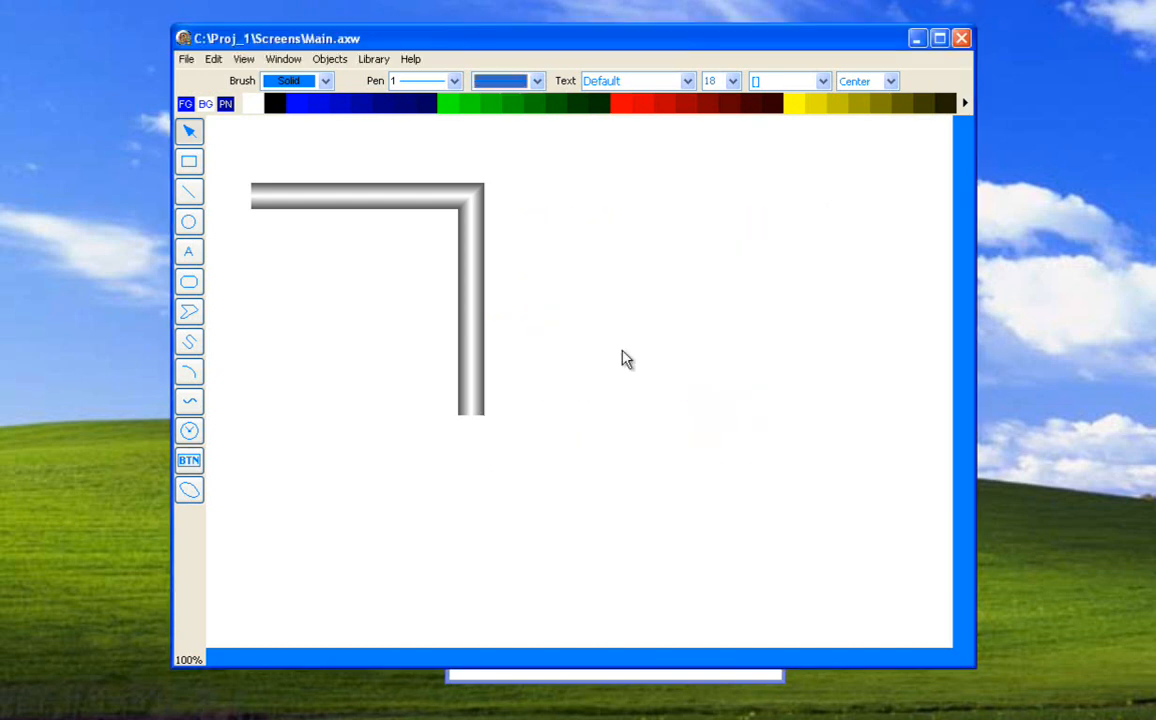
left_click(192, 315)
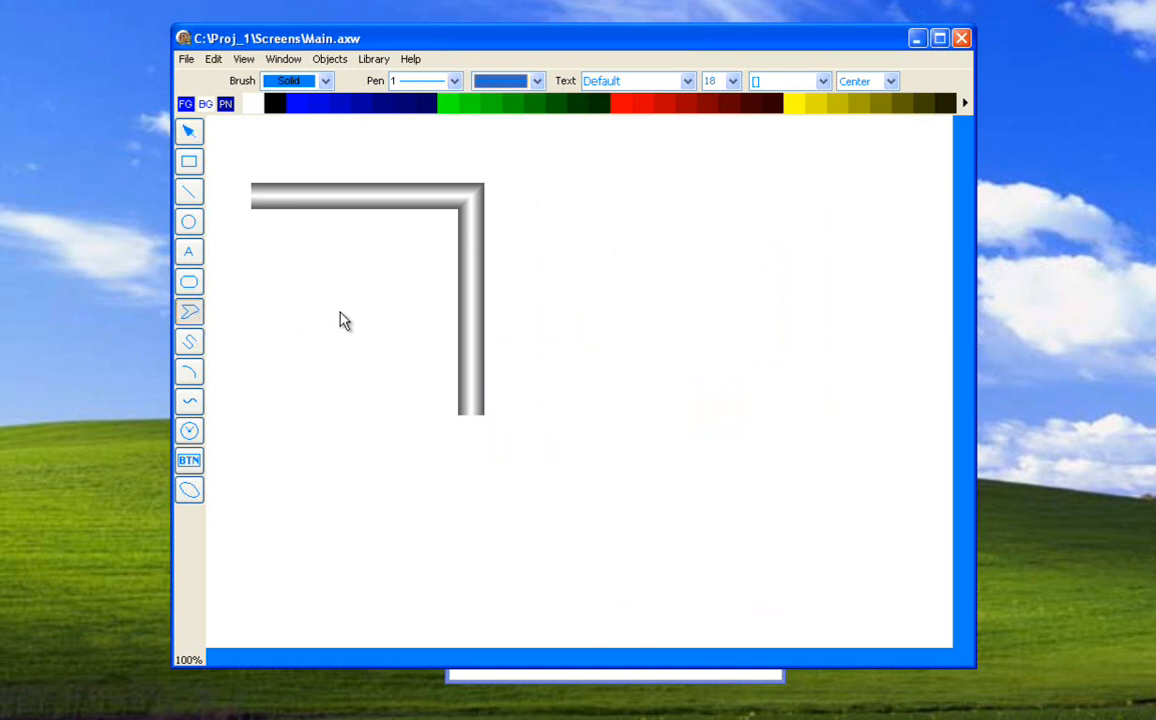
left_click(192, 316)
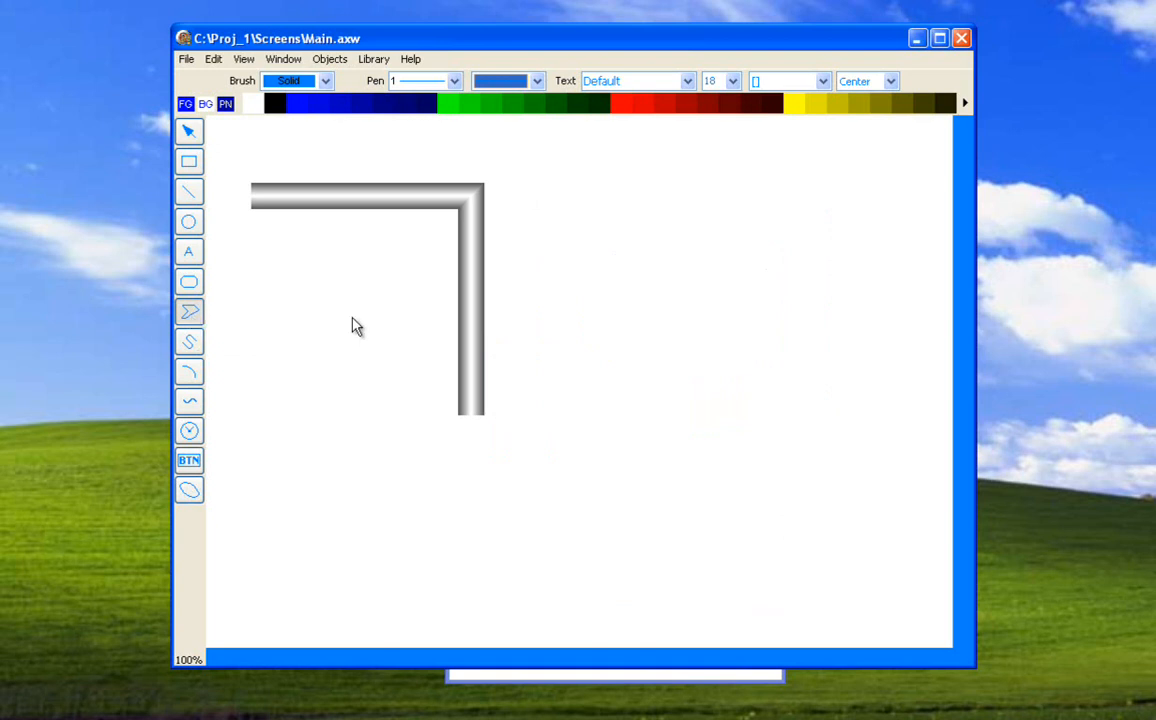
left_click(541, 326)
left_click(748, 198)
left_click(804, 258)
left_click(734, 405)
left_click(850, 464)
left_click(705, 532)
left_click(519, 543)
left_click(586, 438)
left_click(395, 404)
left_click(495, 256)
left_click(629, 427)
left_click(698, 287)
left_click(571, 168)
left_click(708, 180)
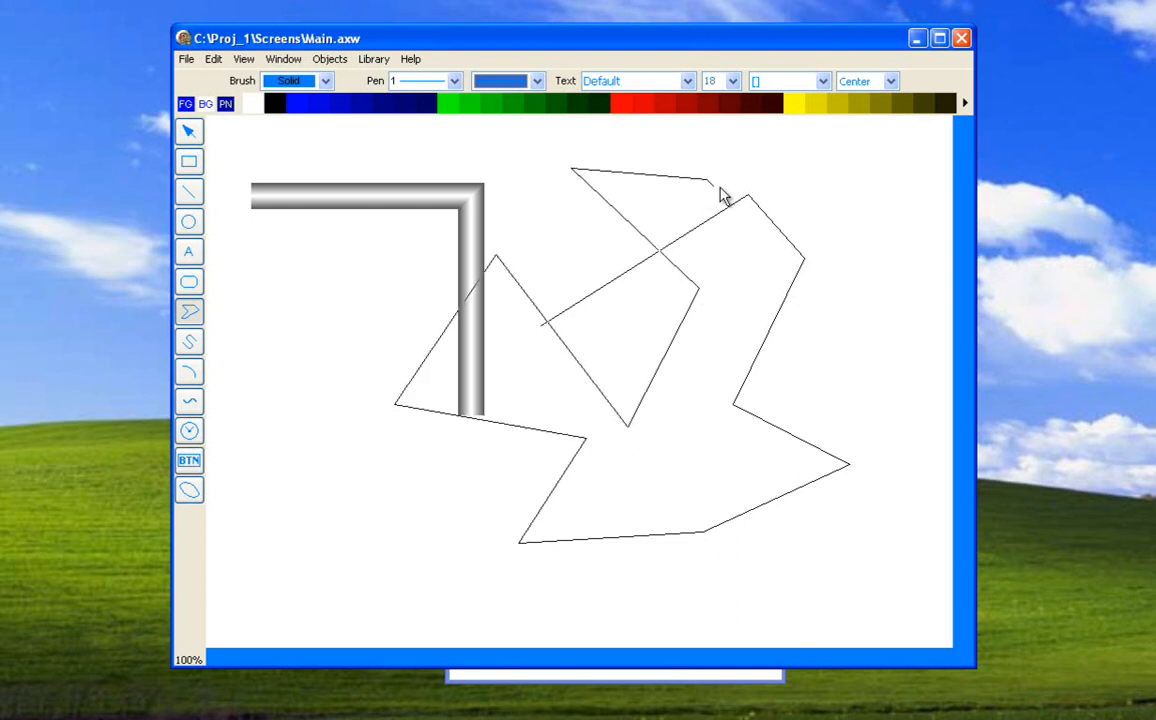
double_click(769, 164)
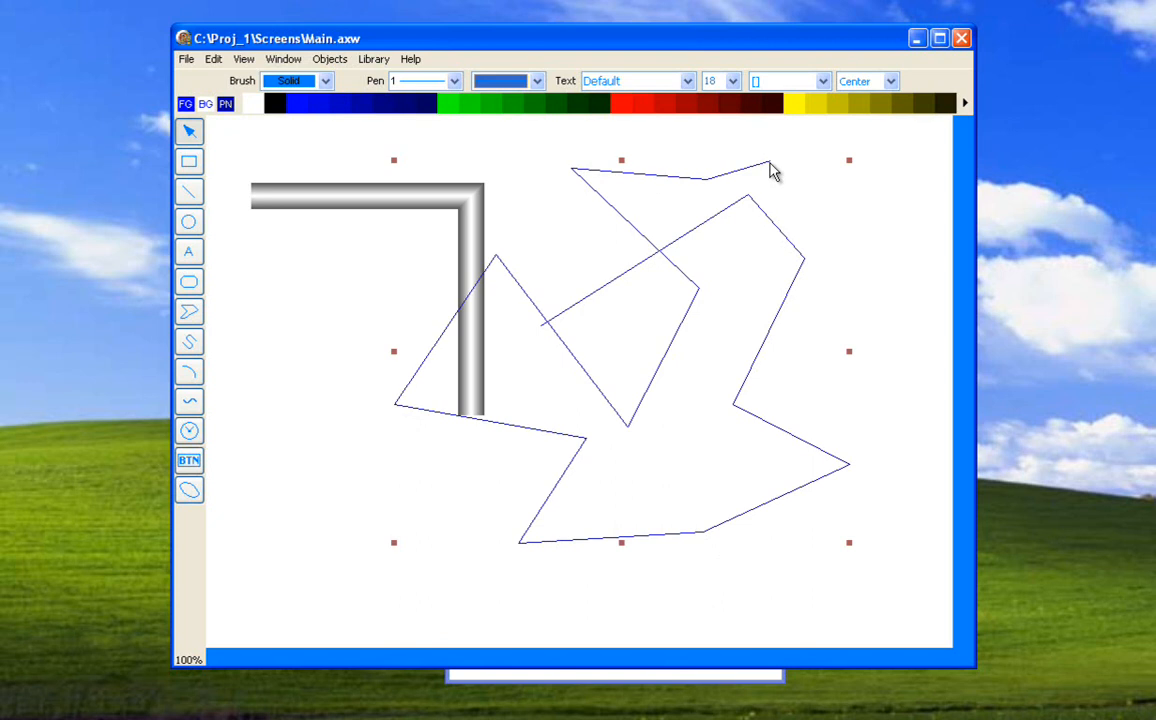
Replace the self-crossing line polygon with a simpler open zigzag of six segments right of the pipe.
key("Delete")
left_click(189, 312)
left_click(522, 317)
left_click(638, 252)
left_click(790, 350)
left_click(835, 257)
left_click(860, 387)
left_click(680, 480)
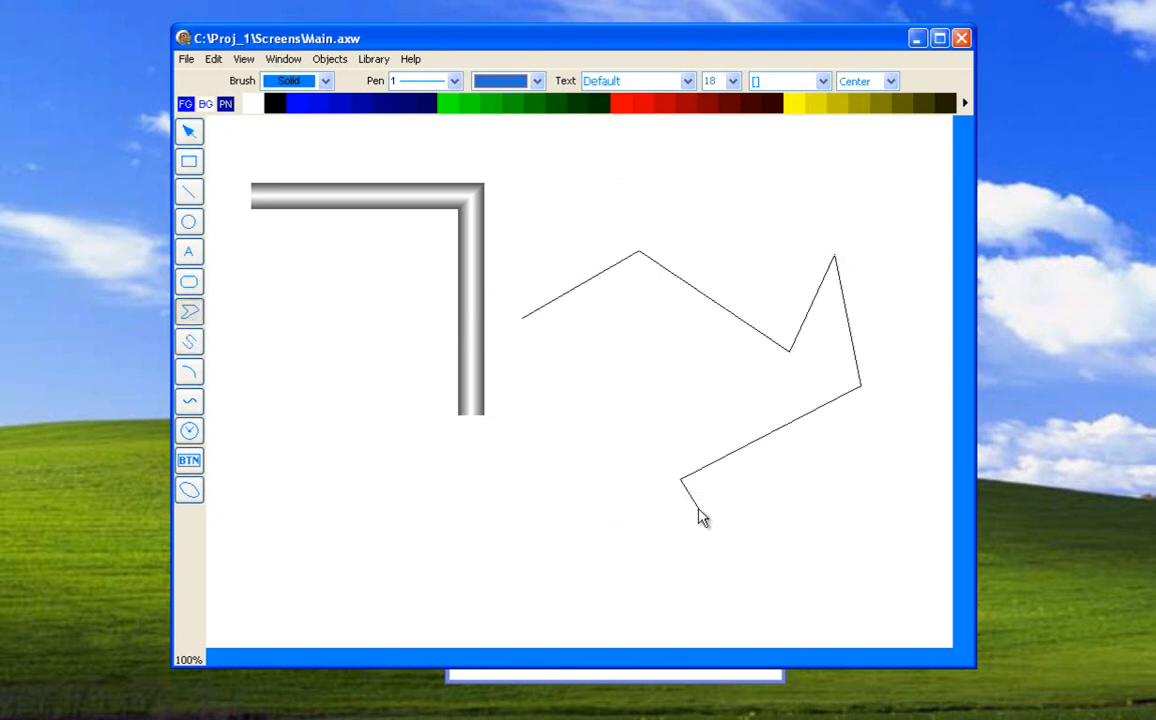
double_click(791, 539)
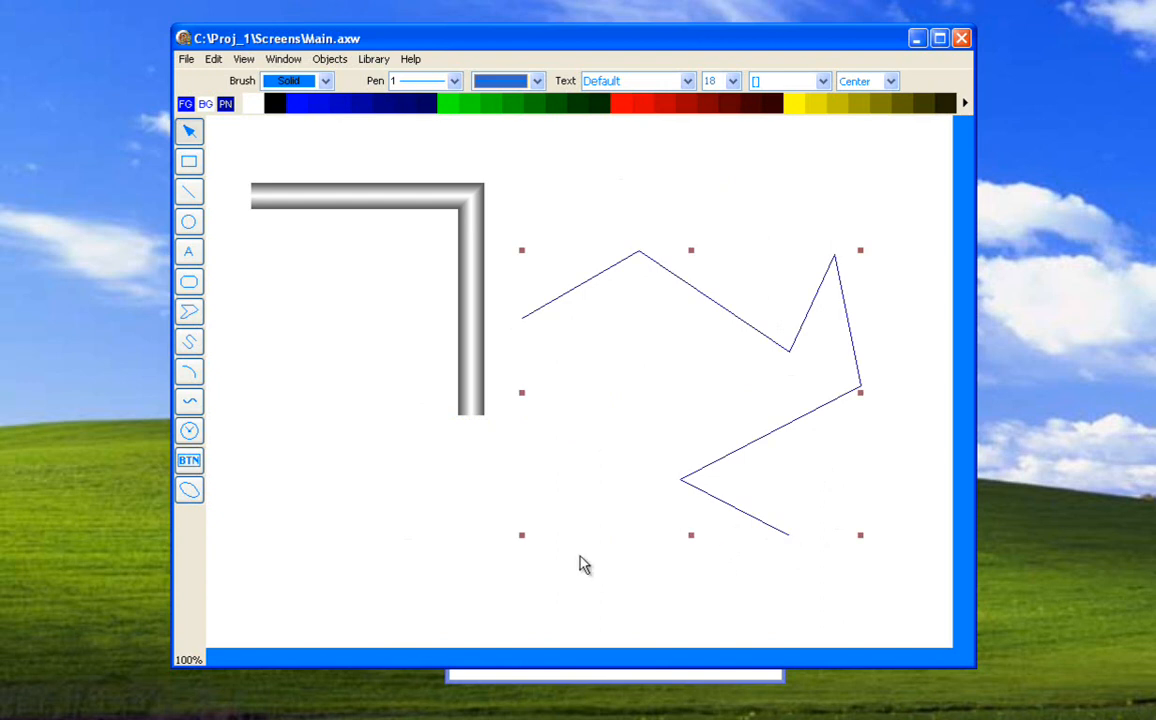
Replace the zigzag with a nearly closed pentagon-shaped line polygon, leaving a gap on the side facing the pipe.
key("Delete")
left_click(189, 313)
left_click(548, 332)
left_click(707, 279)
left_click(846, 397)
left_click(700, 505)
left_click(537, 497)
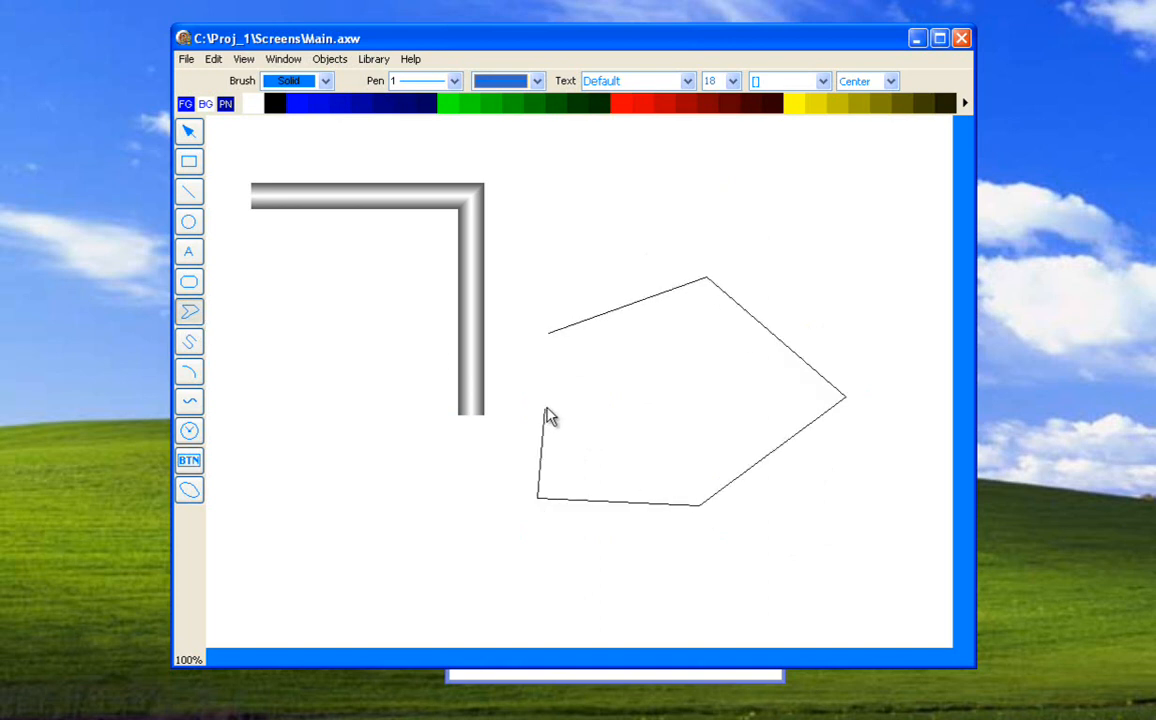
double_click(545, 412)
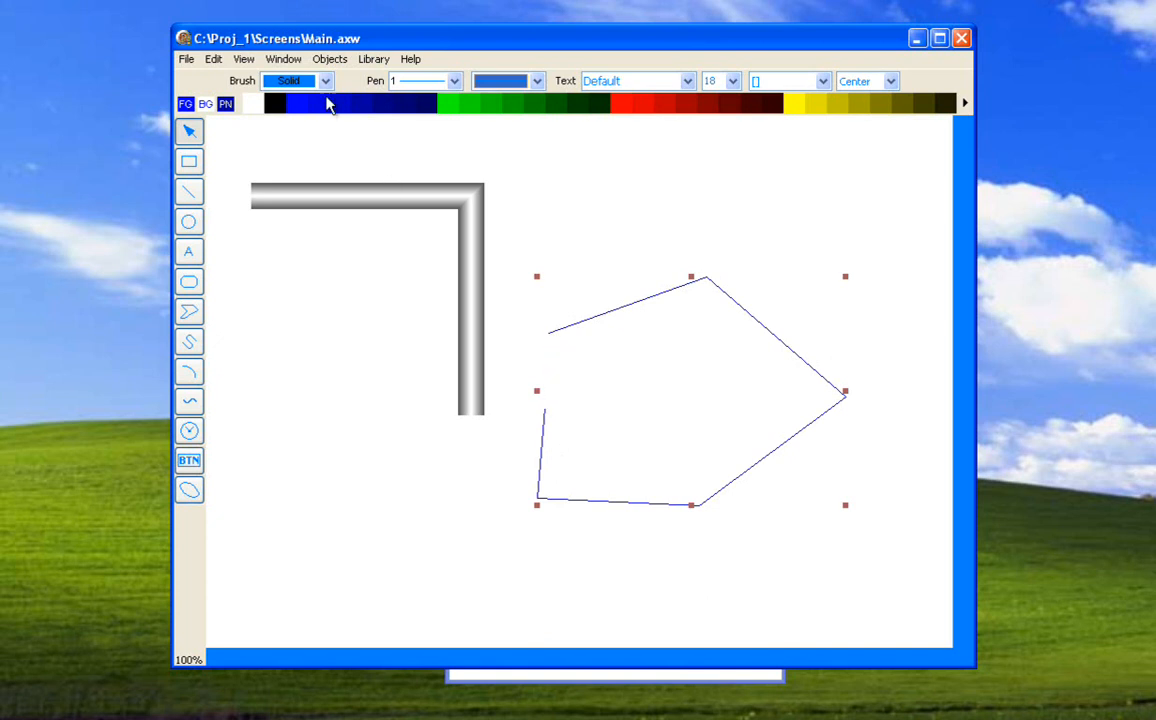
Close the pentagon-shaped line polygon so that it becomes a filled shape.
left_click(289, 62)
mouse_move(330, 59)
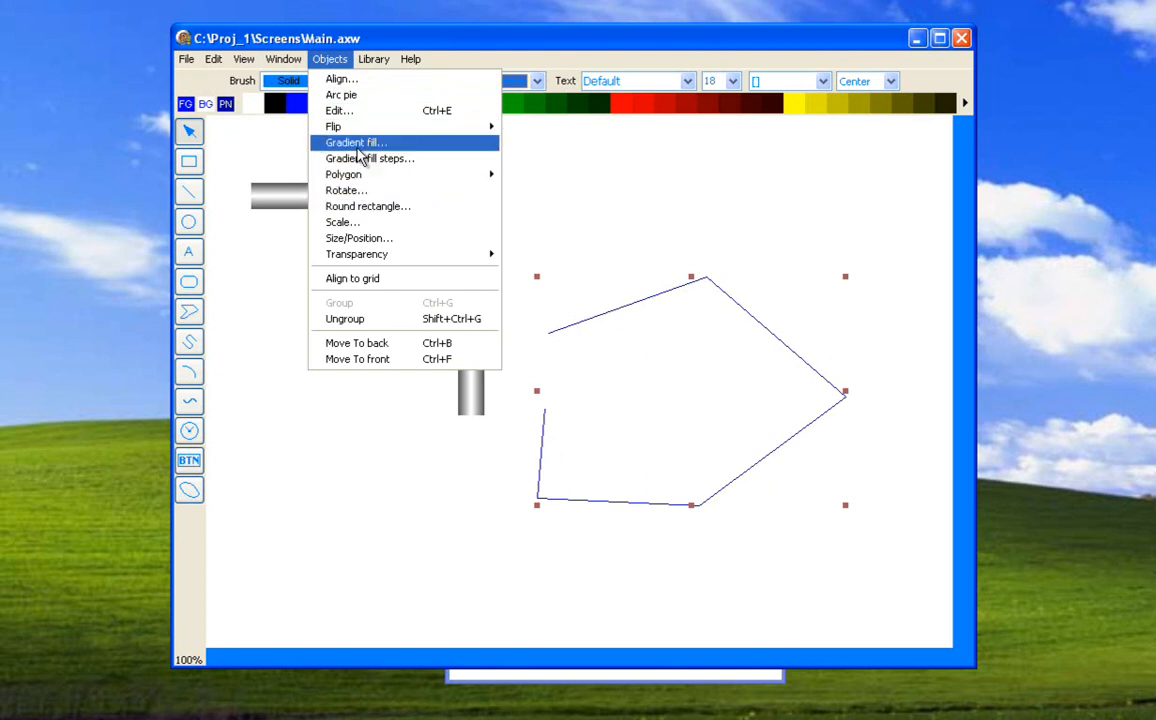
mouse_move(366, 174)
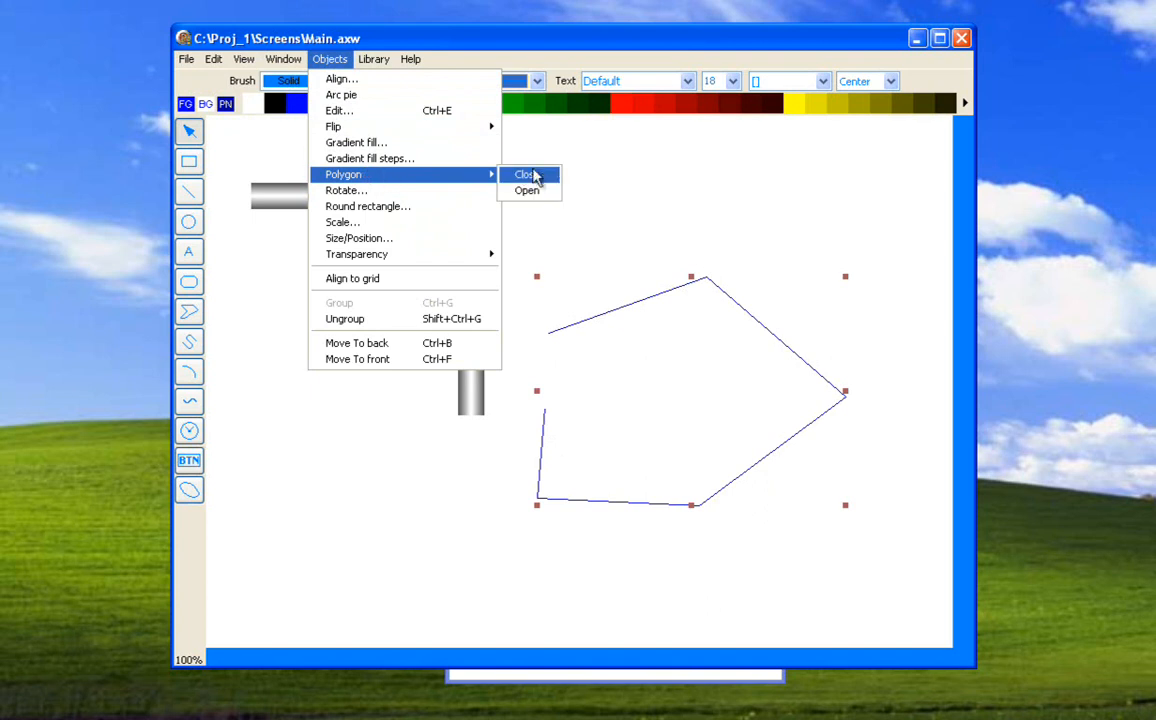
left_click(524, 175)
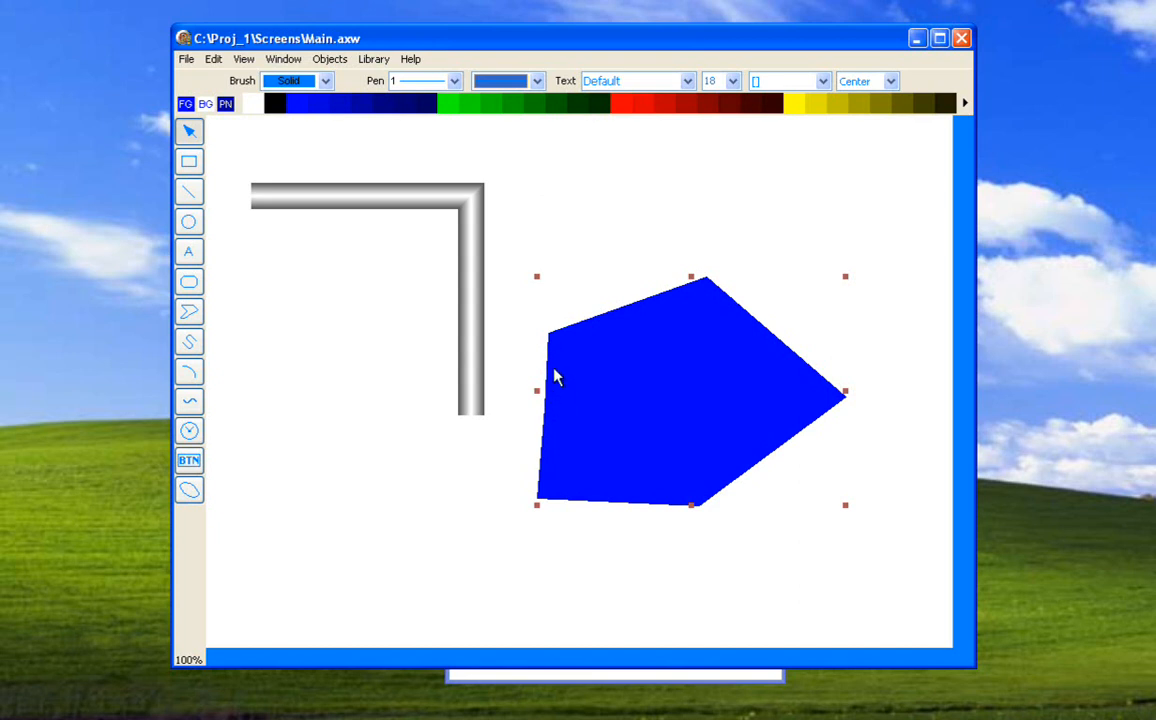
Open the filled pentagon polygon so that it is an unfilled outline with the gap facing the pipe.
left_click(329, 59)
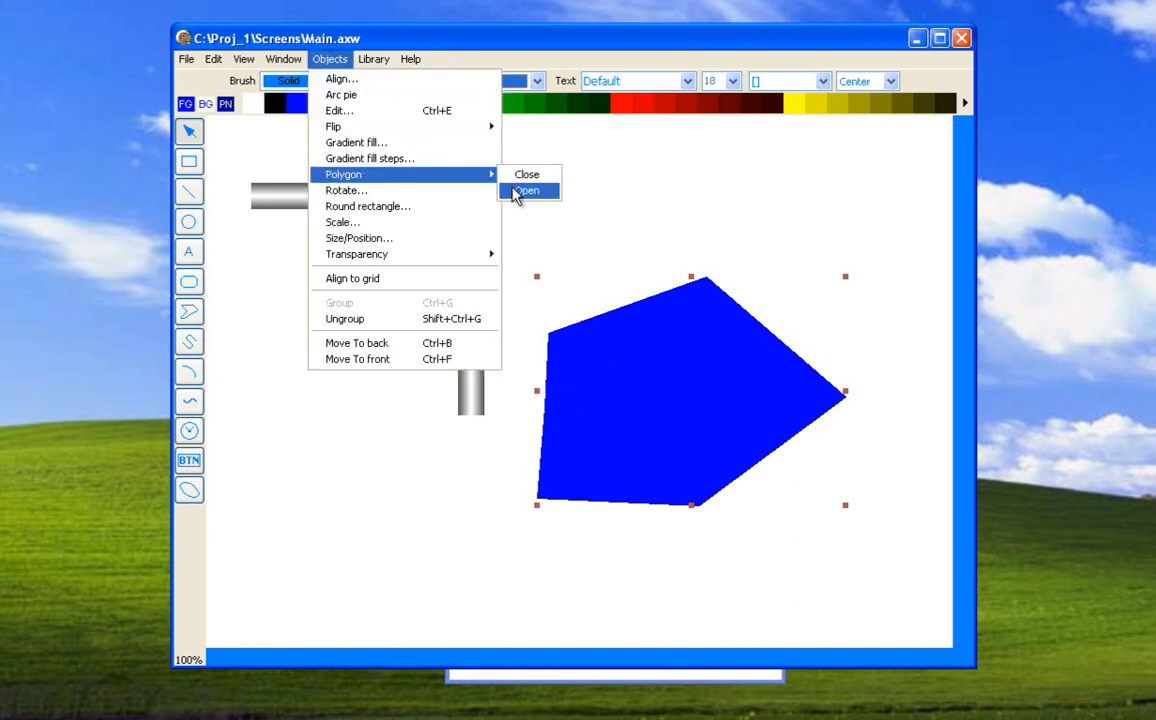
left_click(516, 191)
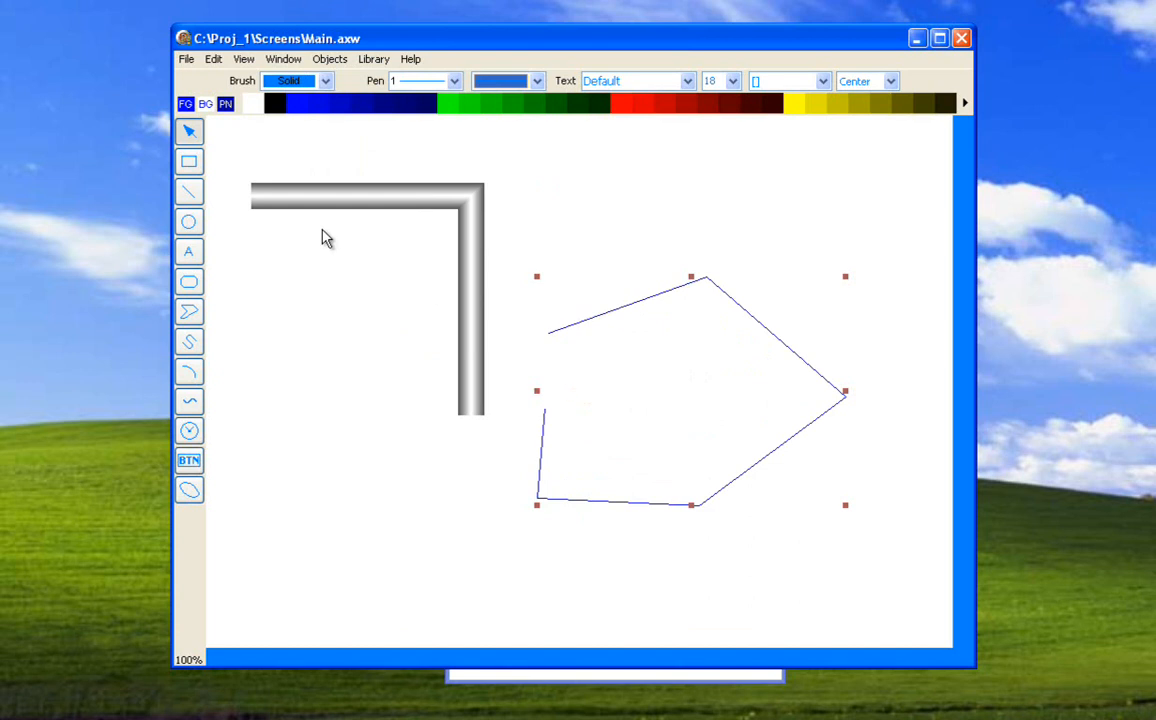
double_click(597, 325)
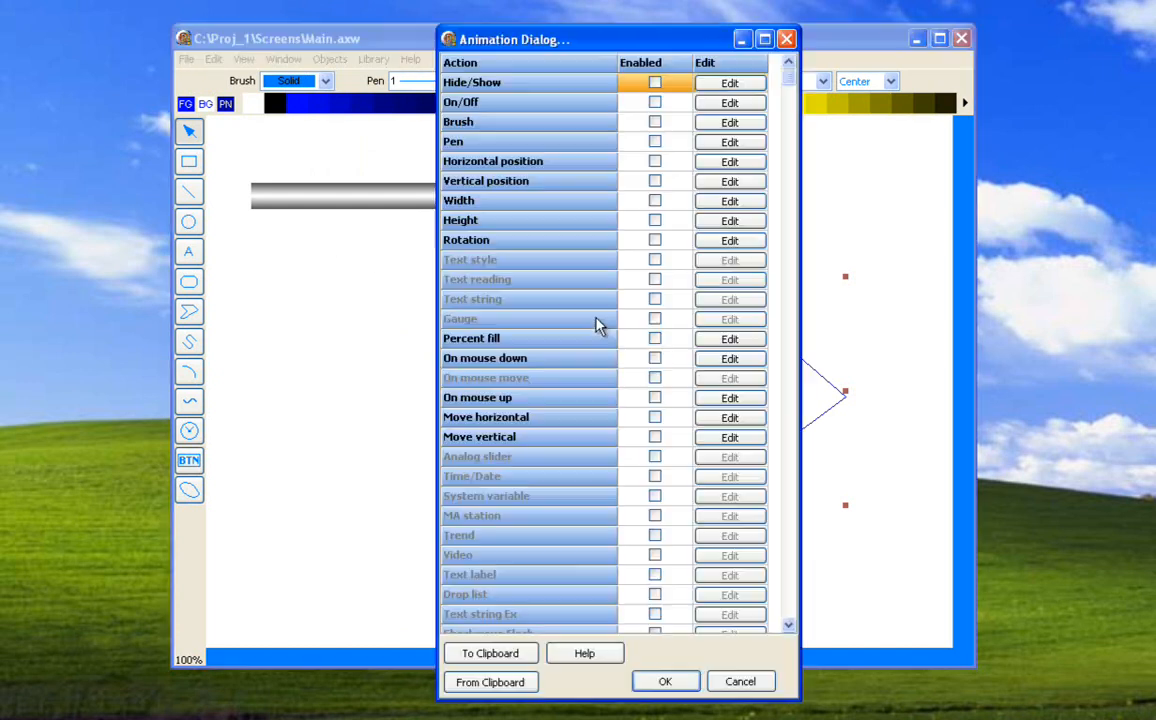
left_click(740, 679)
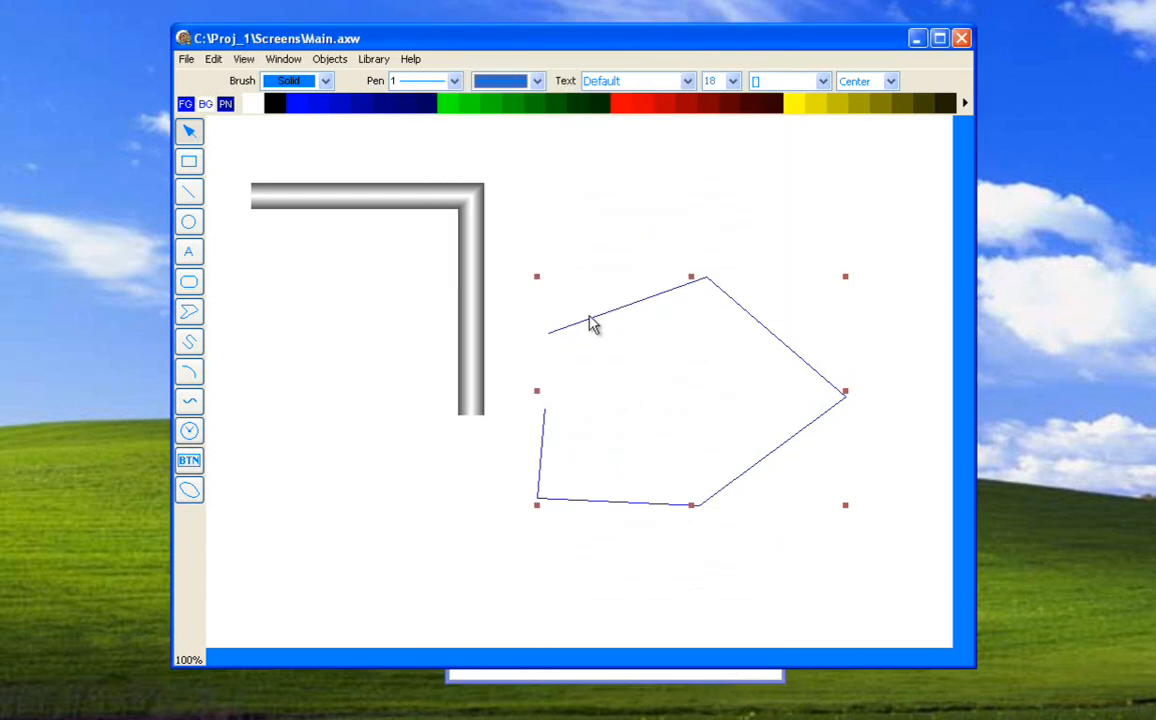
Edit the open polygon's points: shift the top and right vertices inward, notch the lower-right edge, and bring the loose end to the start point.
left_click(329, 59)
left_click(333, 111)
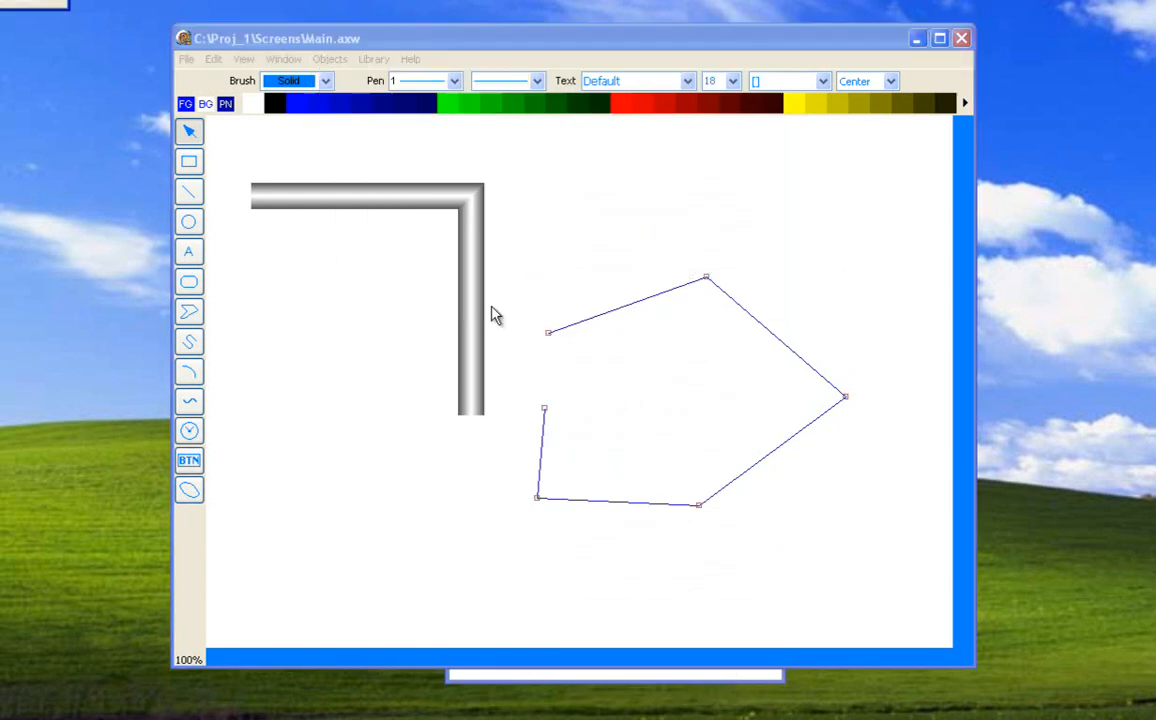
left_click_drag(705, 279, 701, 299)
left_click_drag(845, 397, 759, 397)
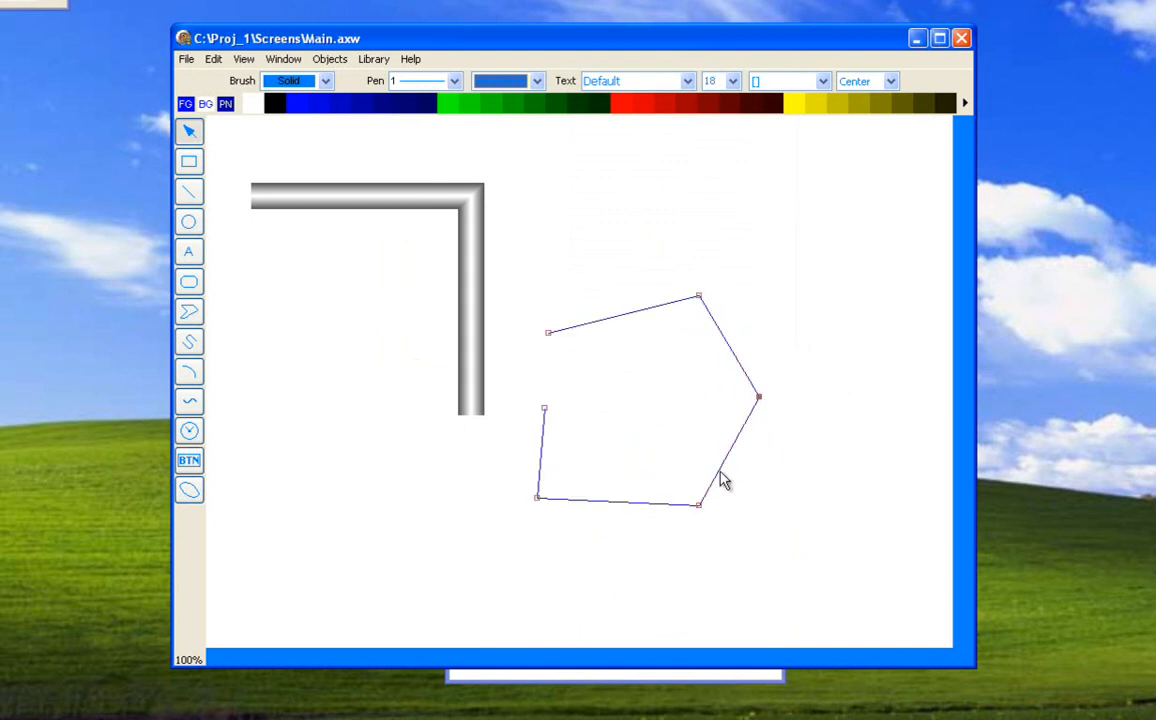
left_click_drag(700, 506, 668, 457)
left_click_drag(545, 412, 549, 332)
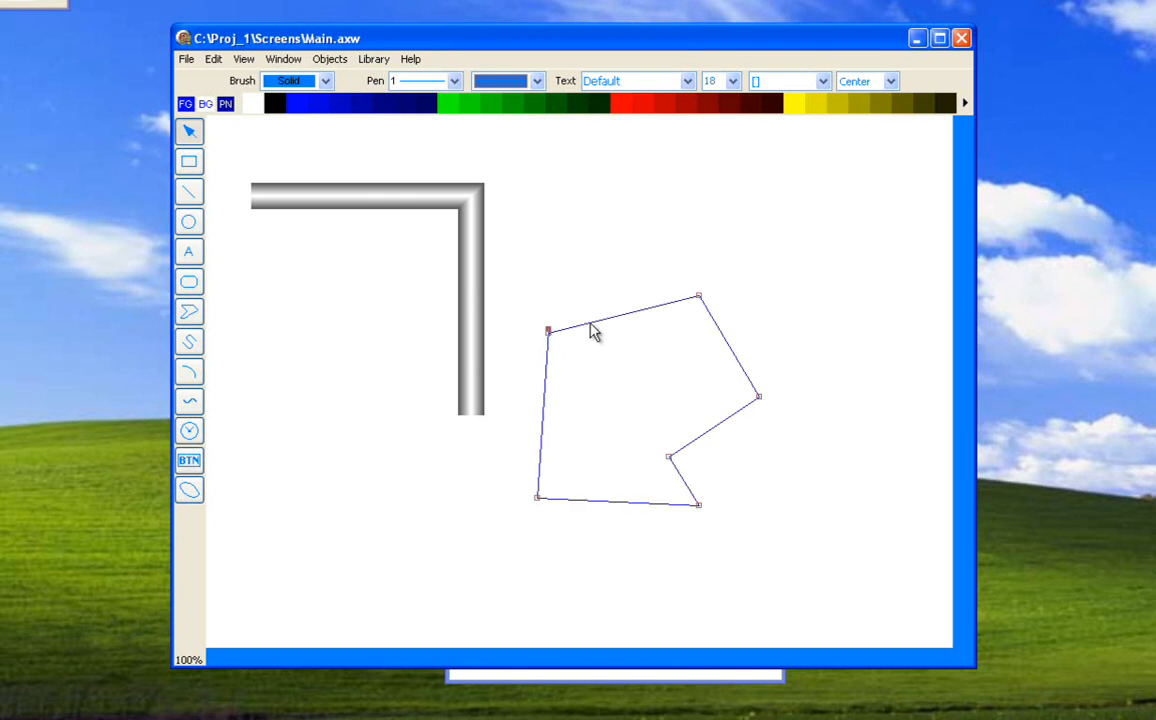
left_click_drag(2, 2, 495, 195)
left_click(479, 211)
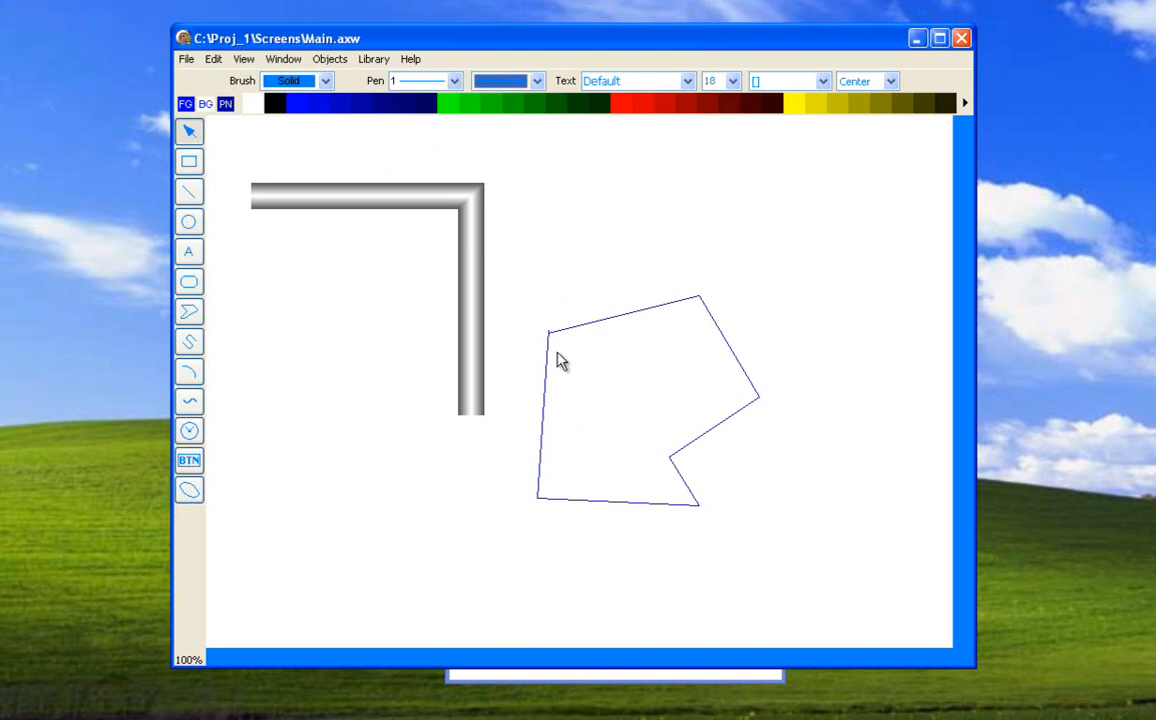
Edit the polygon's points again, pulling a new vertex inward from the edge facing the pipe, just below the upper-left corner.
left_click(549, 350)
key("ctrl+e")
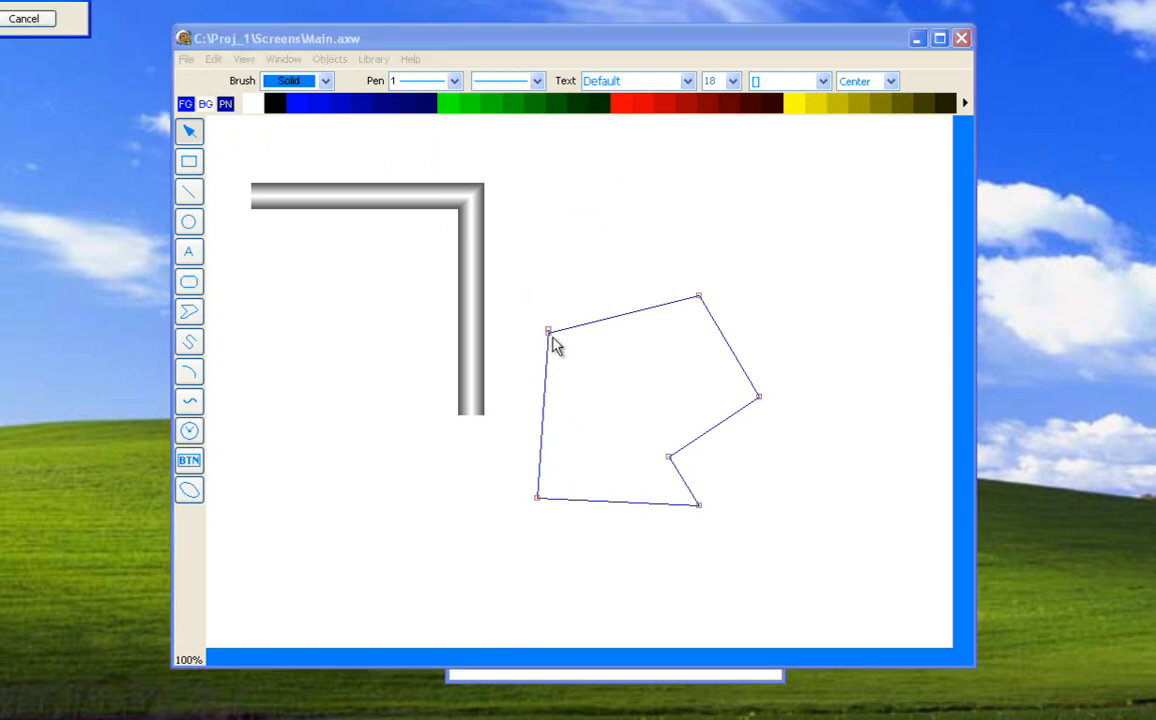
left_click_drag(545, 341, 564, 360)
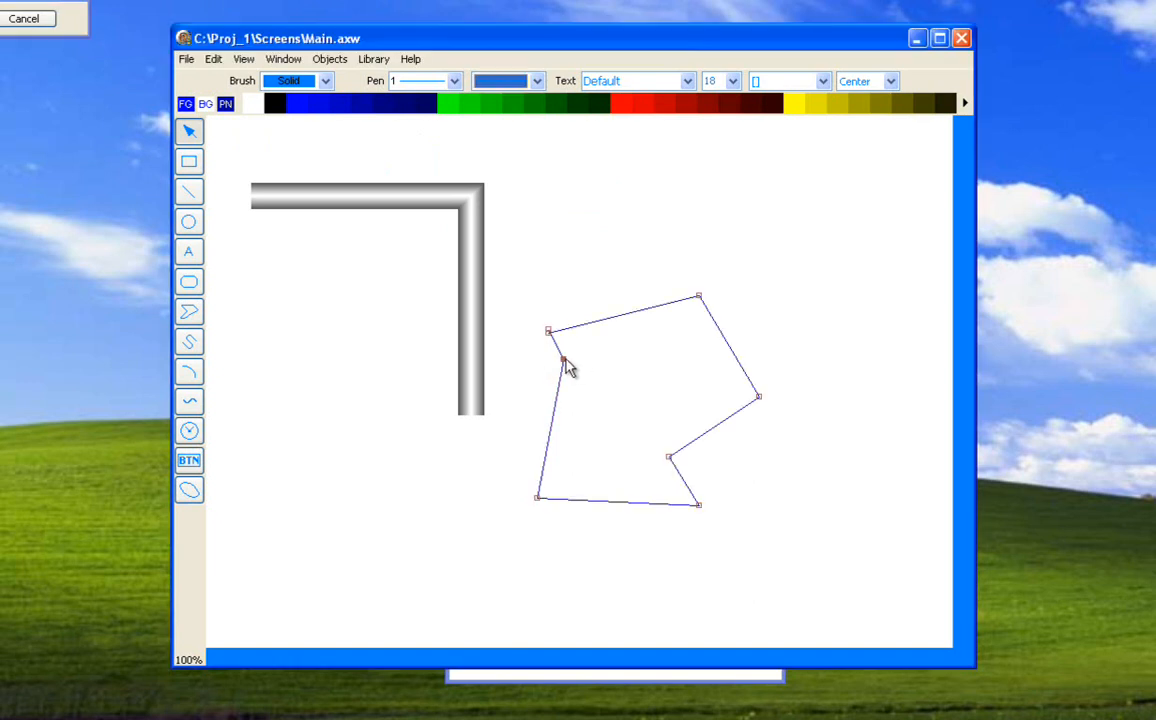
left_click(30, 19)
left_click(649, 266)
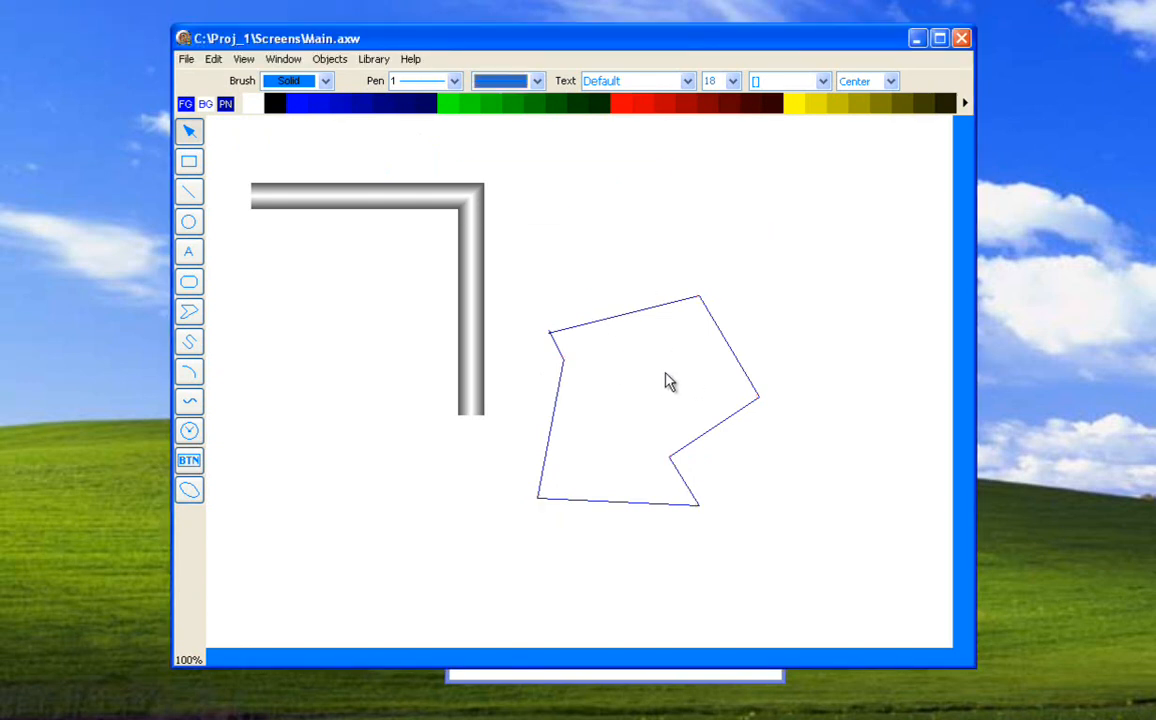
Close the reshaped line polygon so that it becomes a filled shape, and deselect it.
left_click(612, 317)
left_click(330, 59)
mouse_move(356, 175)
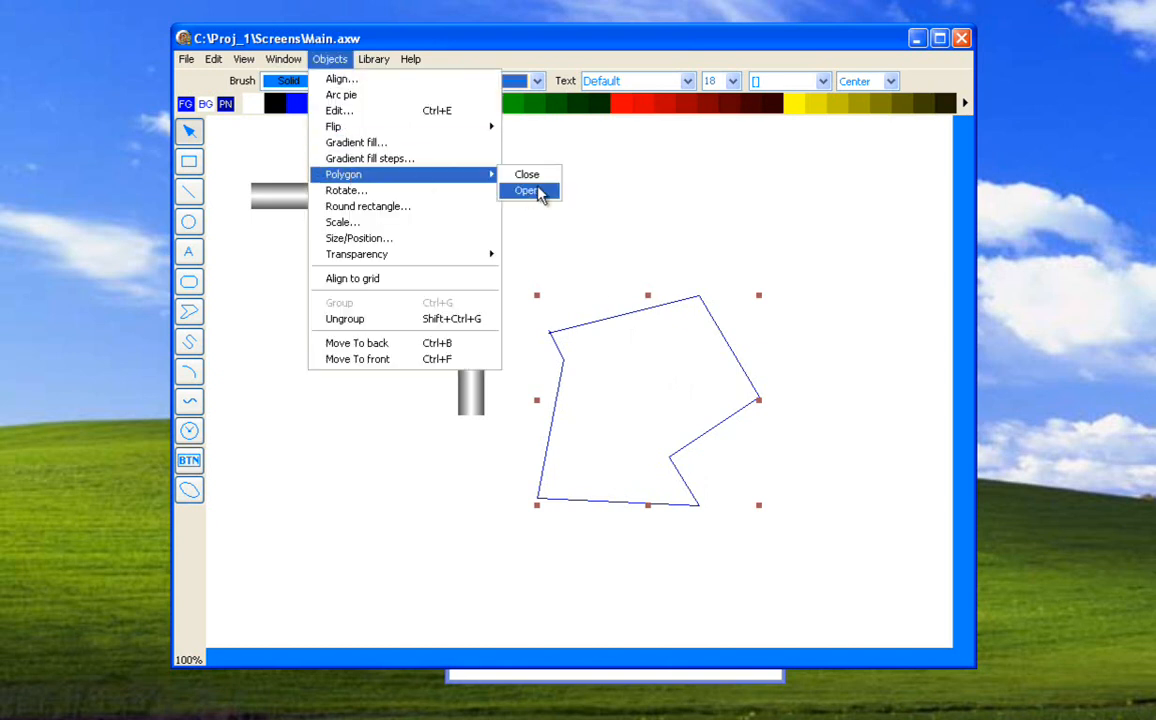
left_click(535, 175)
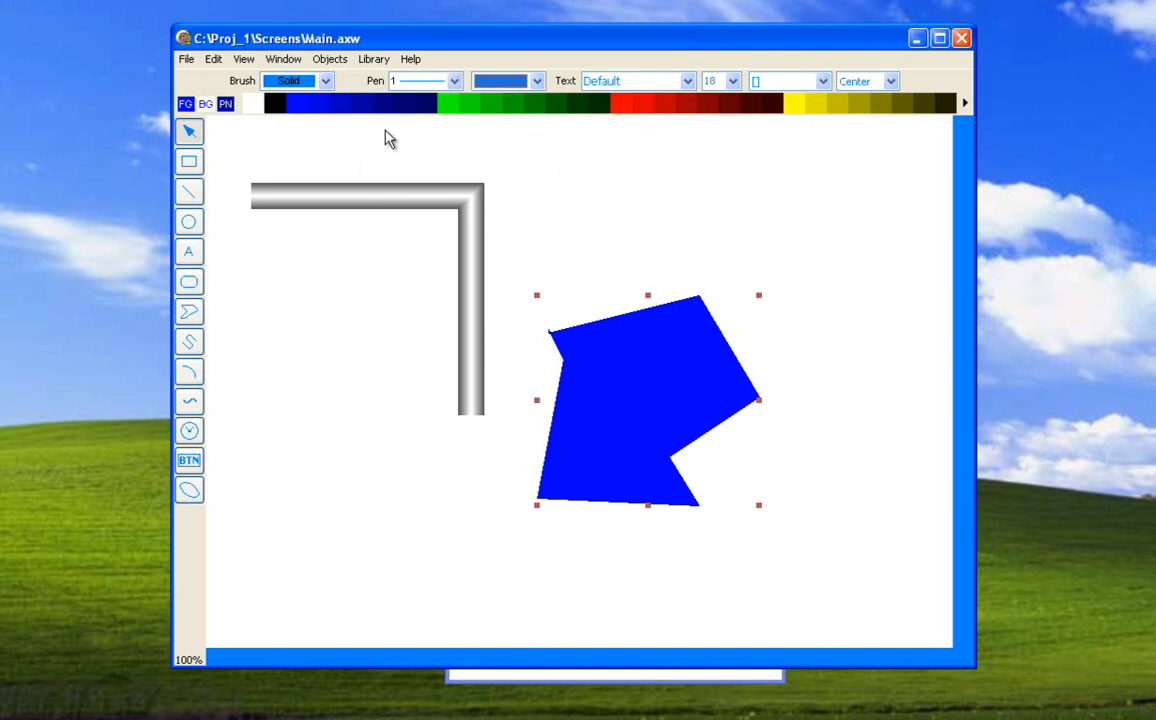
left_click(332, 59)
mouse_move(343, 180)
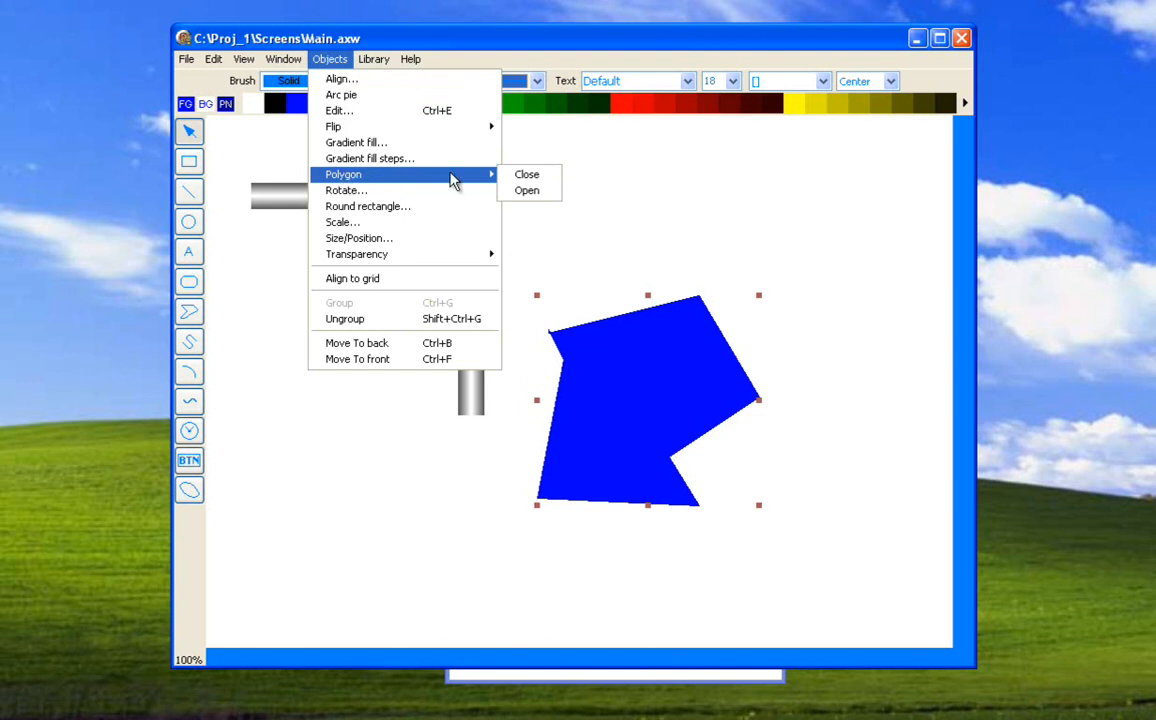
left_click(629, 172)
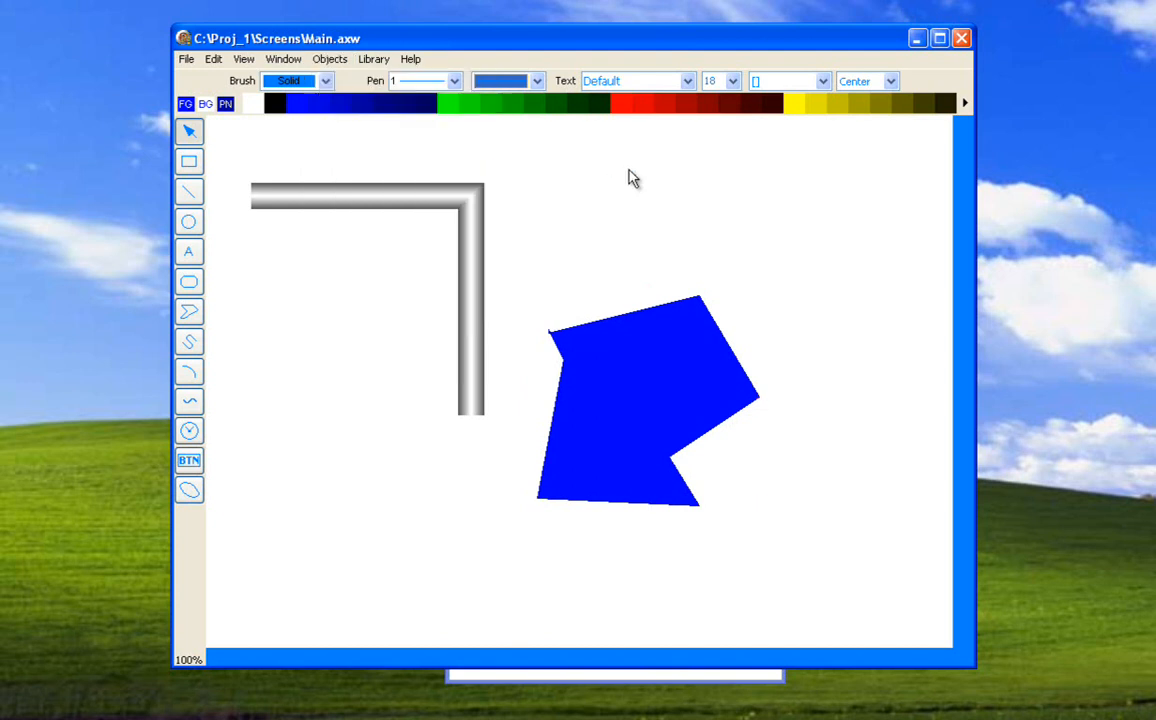
Delete the filled polygon and draw a long, looping freehand polygon around and across the pipe's vertical leg.
left_click(616, 350)
key("Delete")
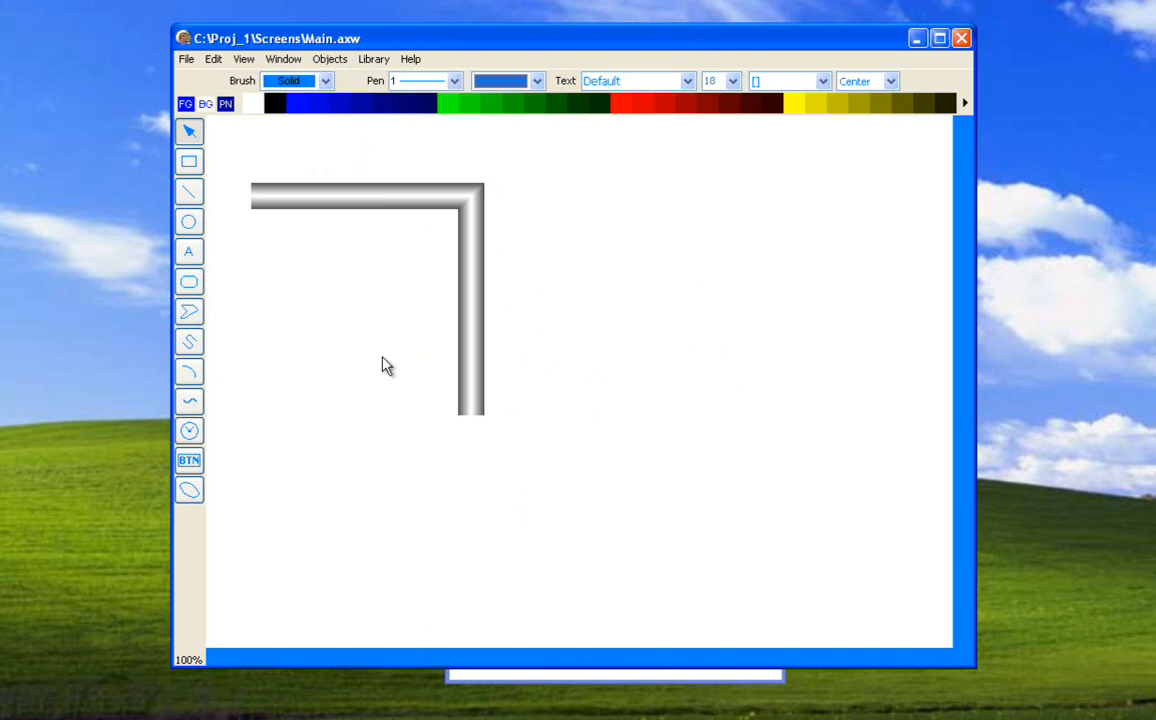
left_click(190, 344)
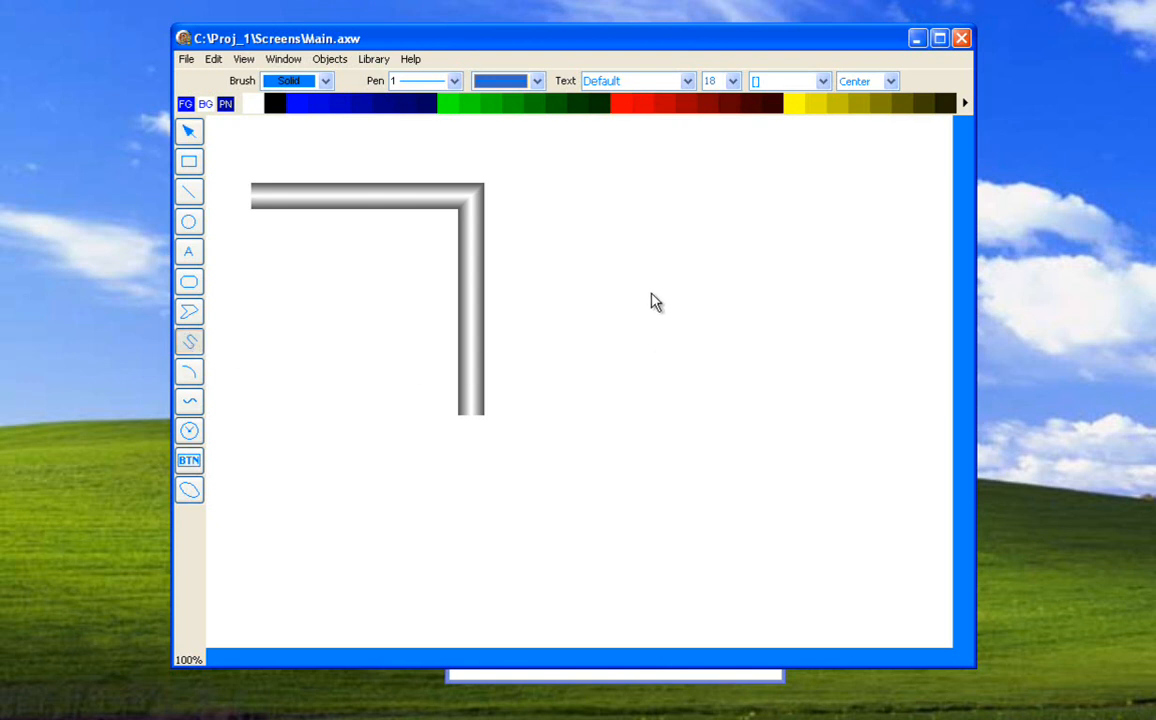
mouse_move(651, 292)
left_mouse_down()
mouse_move(721, 278)
mouse_move(591, 386)
mouse_move(568, 483)
mouse_move(371, 382)
mouse_move(532, 266)
mouse_move(666, 209)
mouse_move(570, 200)
mouse_move(573, 186)
mouse_move(549, 183)
left_mouse_up()
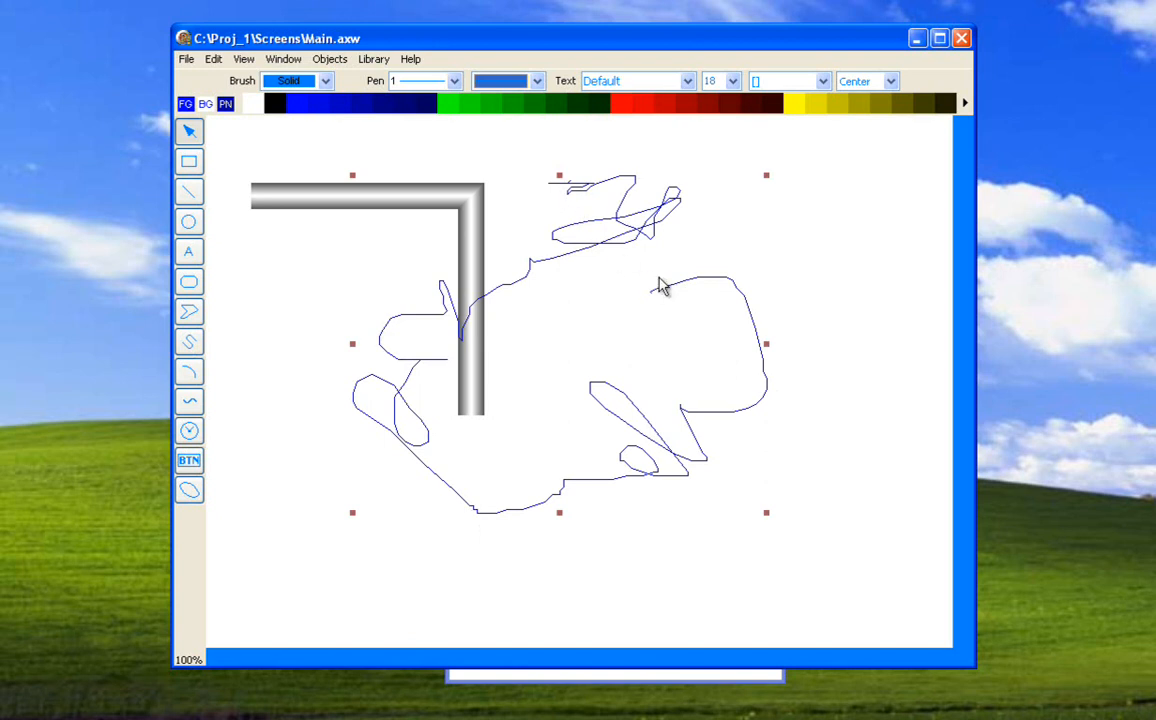
Close the freehand polygon into a filled shape and open it back into an outline.
left_click(324, 60)
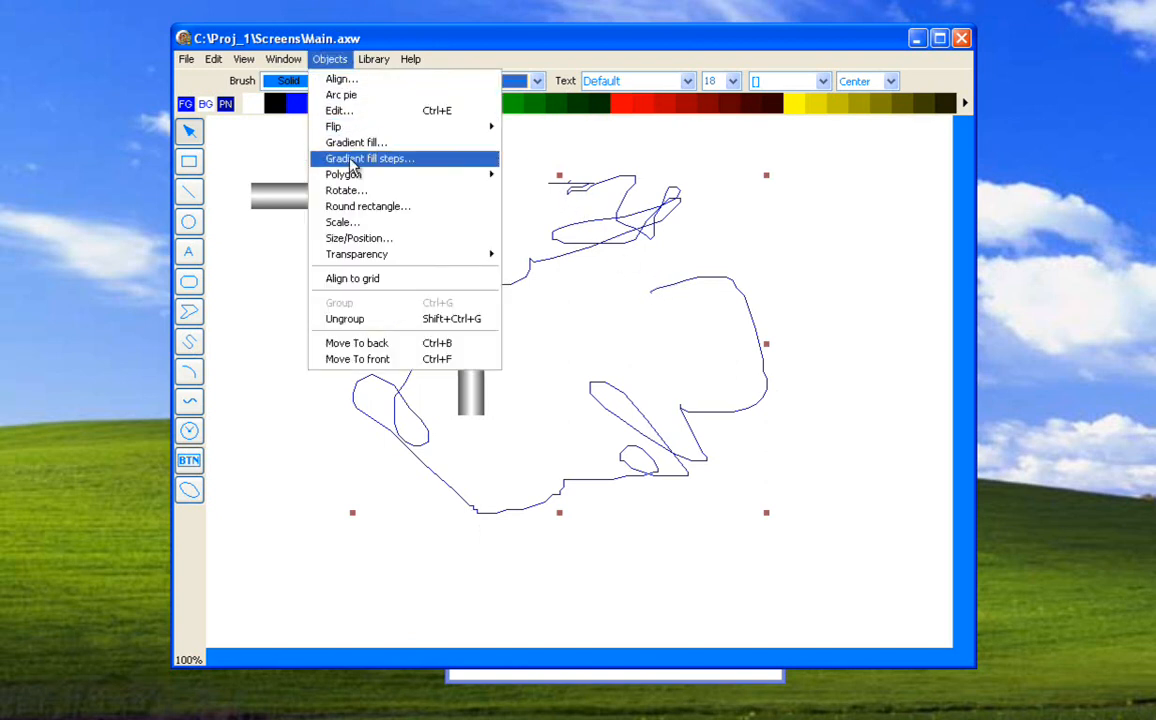
mouse_move(430, 174)
left_click(510, 176)
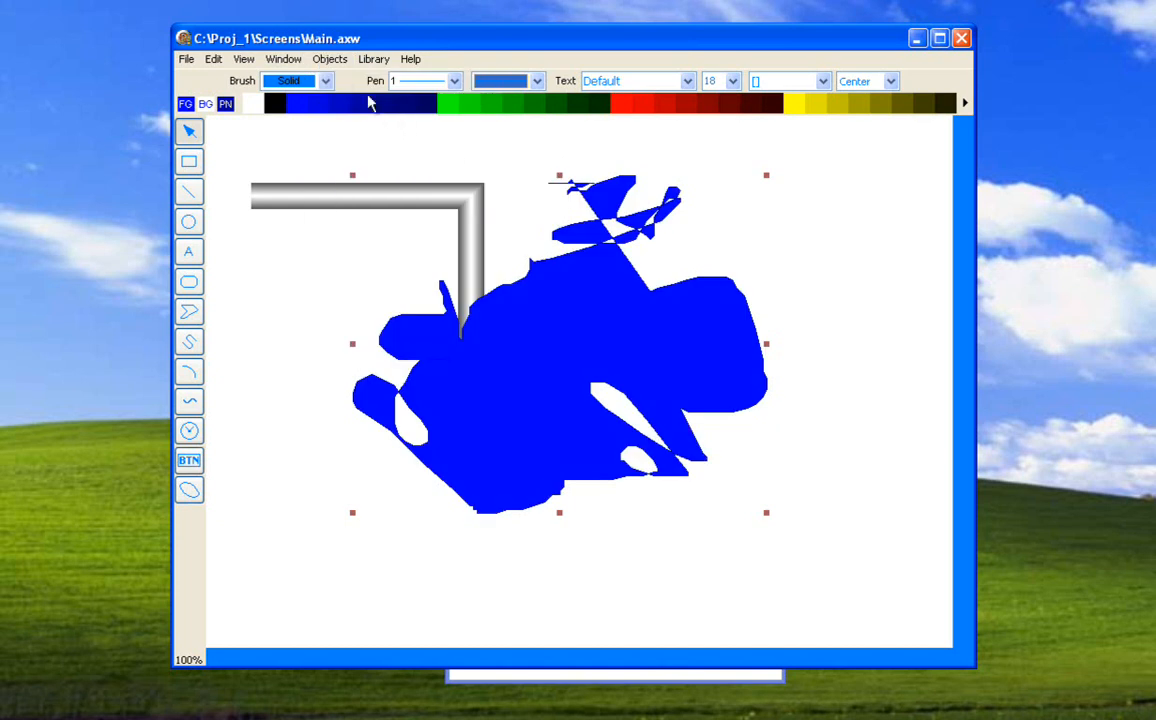
left_click(330, 60)
mouse_move(440, 174)
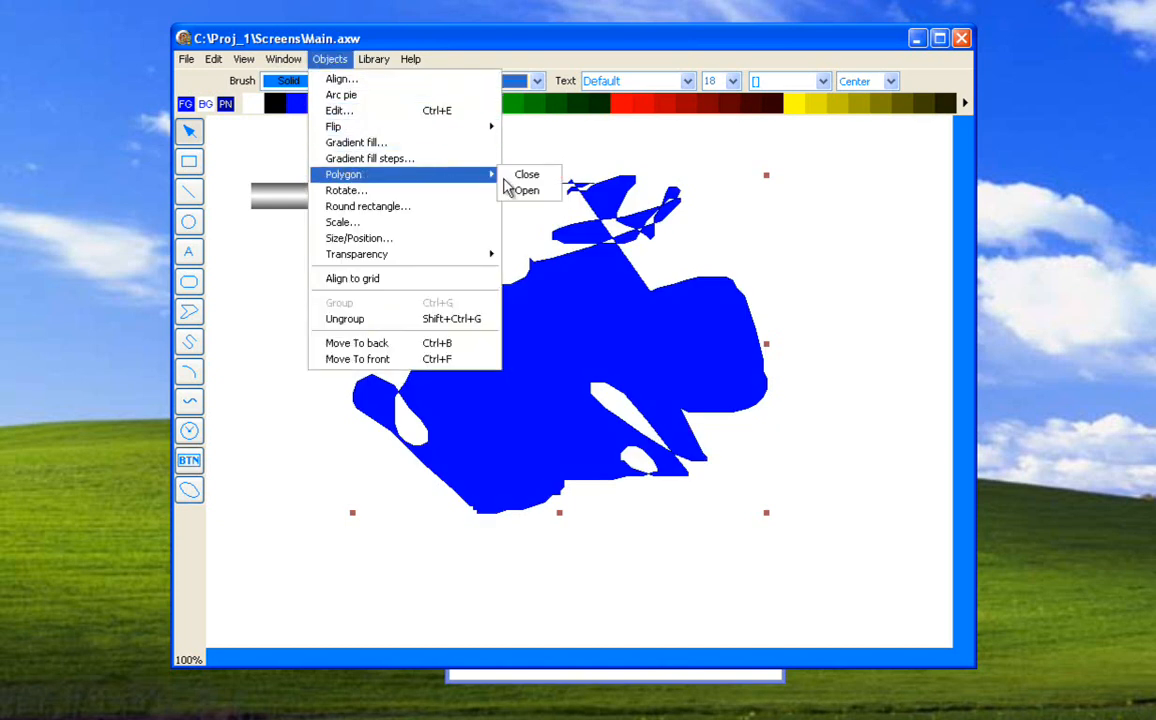
left_click(518, 189)
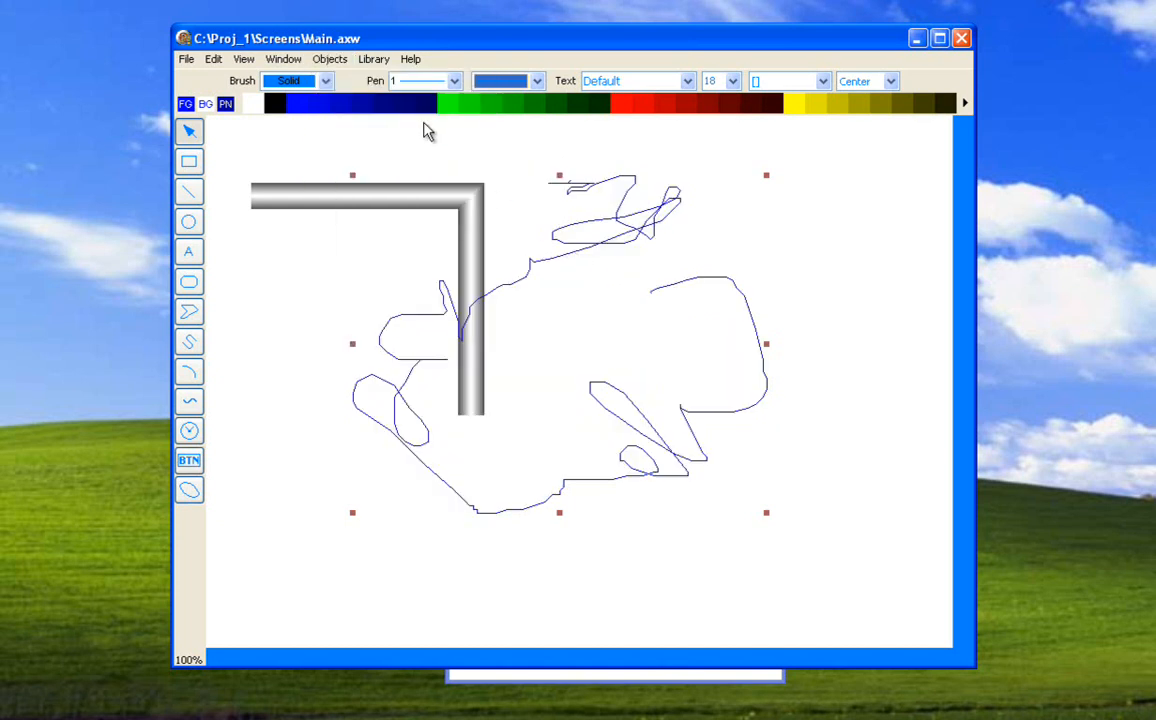
Edit the freehand polygon's points, pulling a vertex near its start downward and one beside the pipe down and to the right.
left_click(327, 60)
left_click(340, 112)
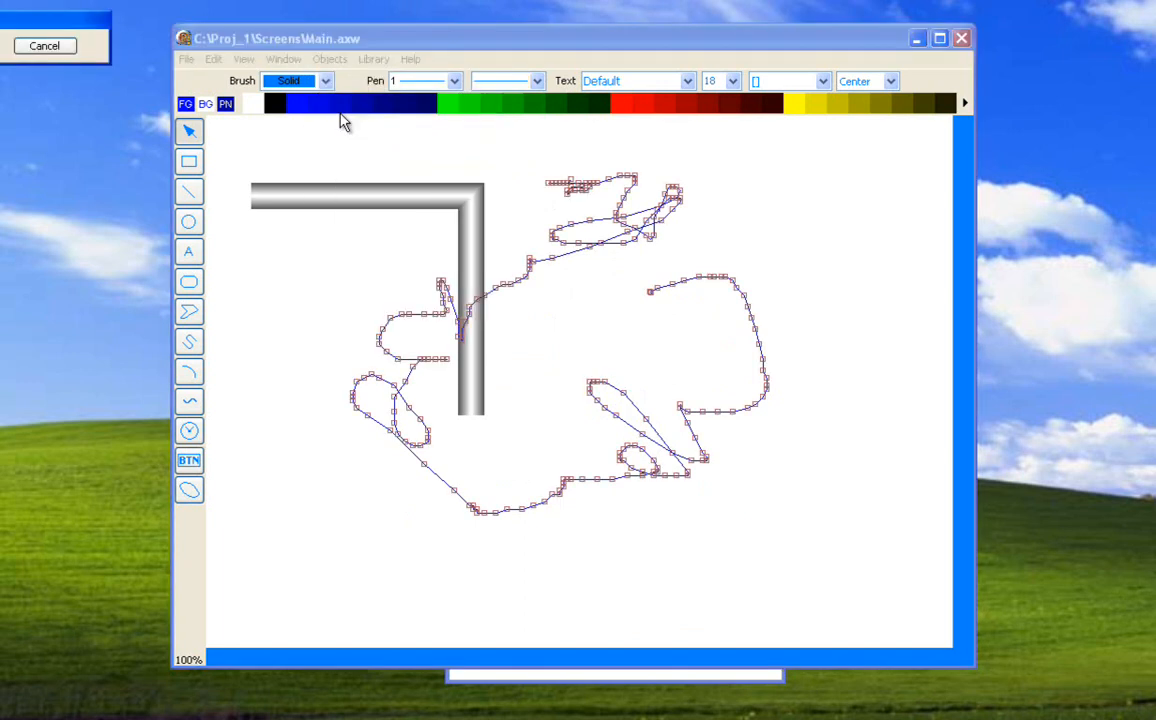
left_click_drag(660, 288, 672, 343)
left_click_drag(523, 270, 566, 313)
left_click_drag(54, 22, 502, 169)
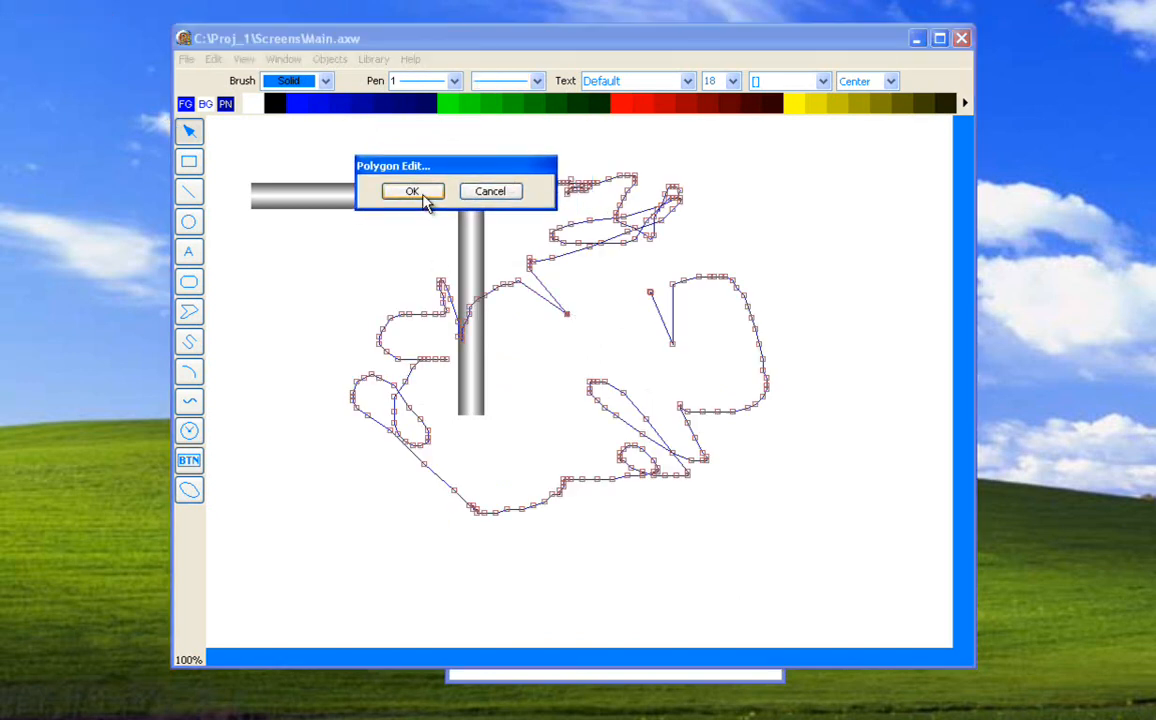
left_click(412, 193)
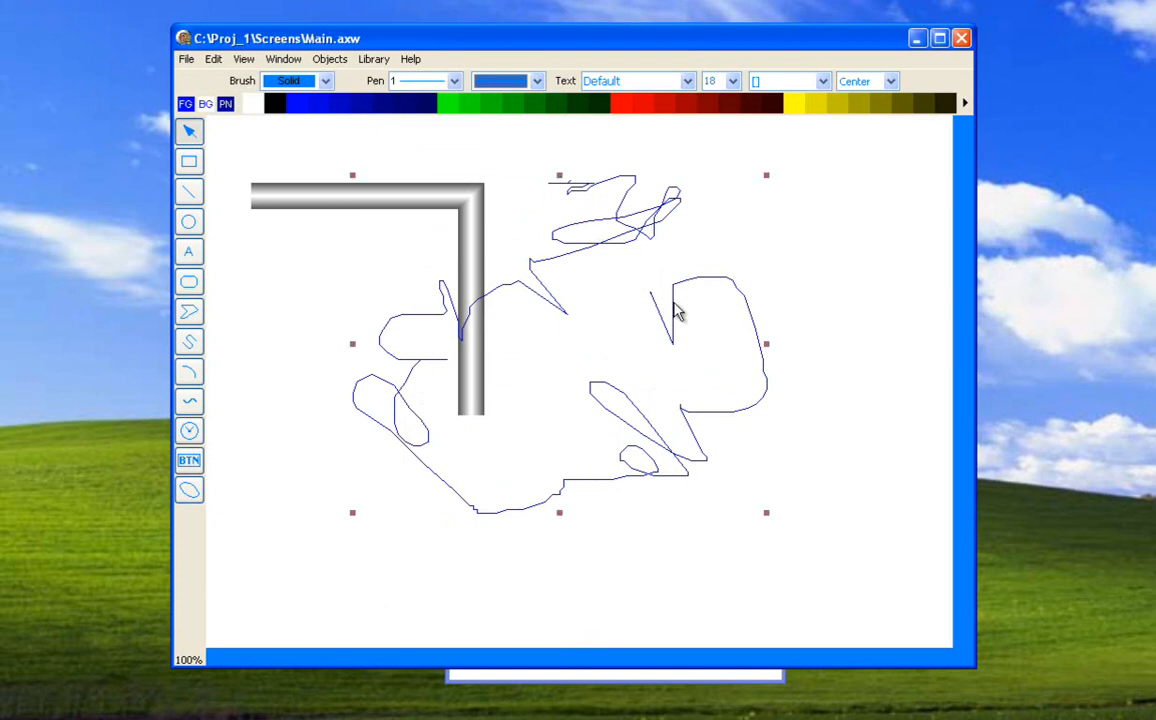
Delete the freehand polygon and draw a quarter arc in the empty area right of the pipe.
key("Delete")
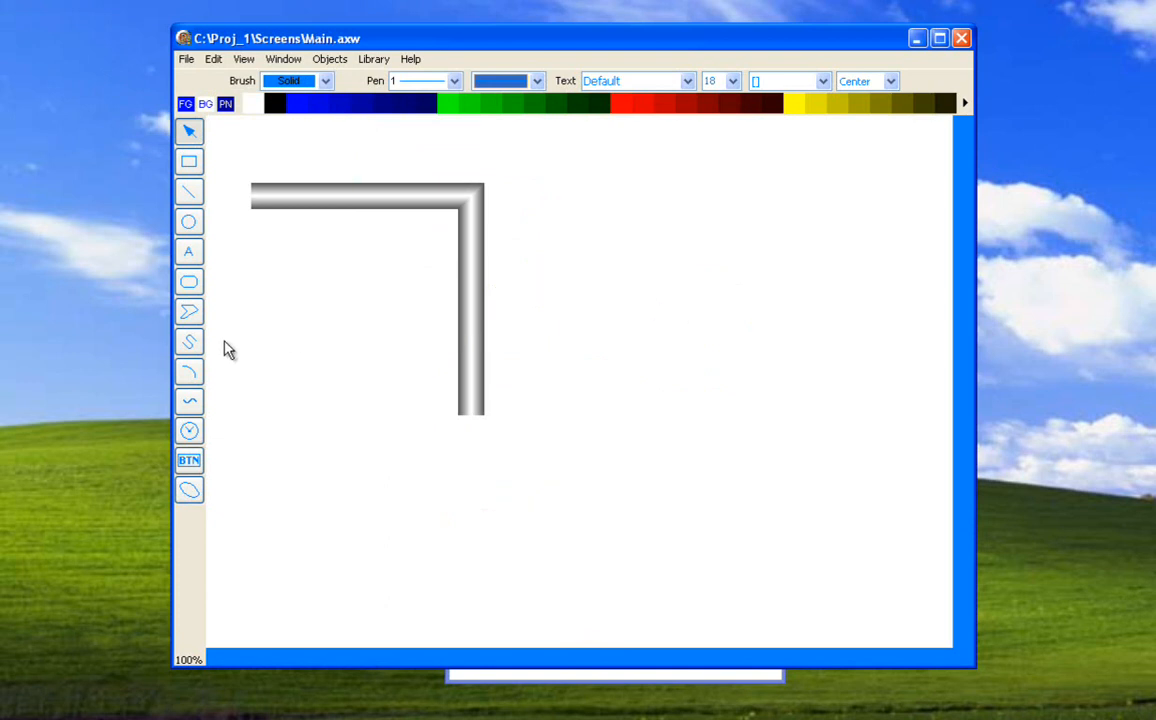
left_click_drag(623, 280, 800, 418)
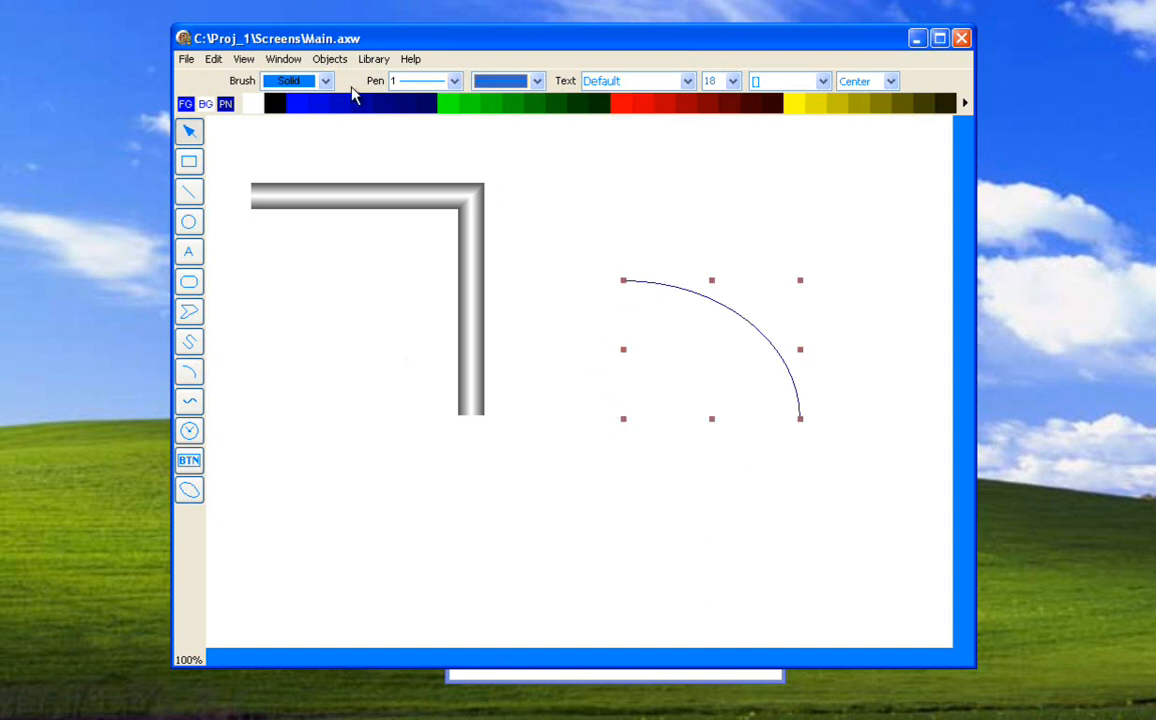
Edit the arc's start and end angles, extending its upper end slightly toward the pipe and shortening its lower end a little.
left_click(330, 59)
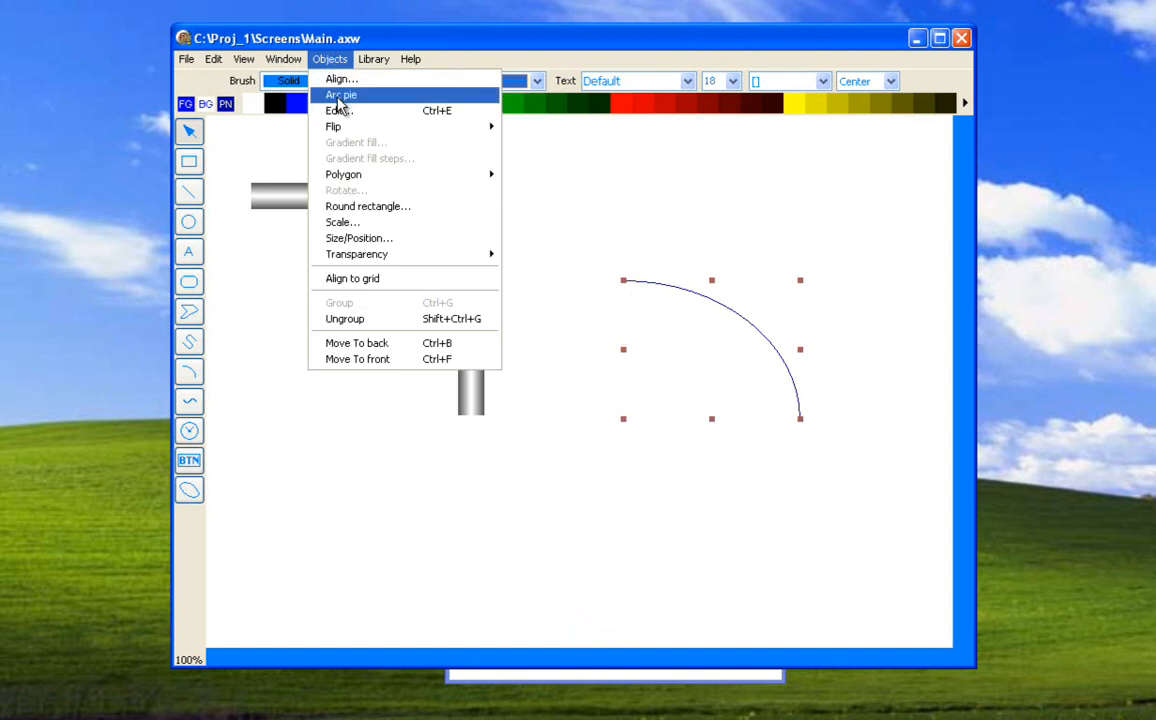
left_click(339, 110)
left_click_drag(45, 62, 438, 352)
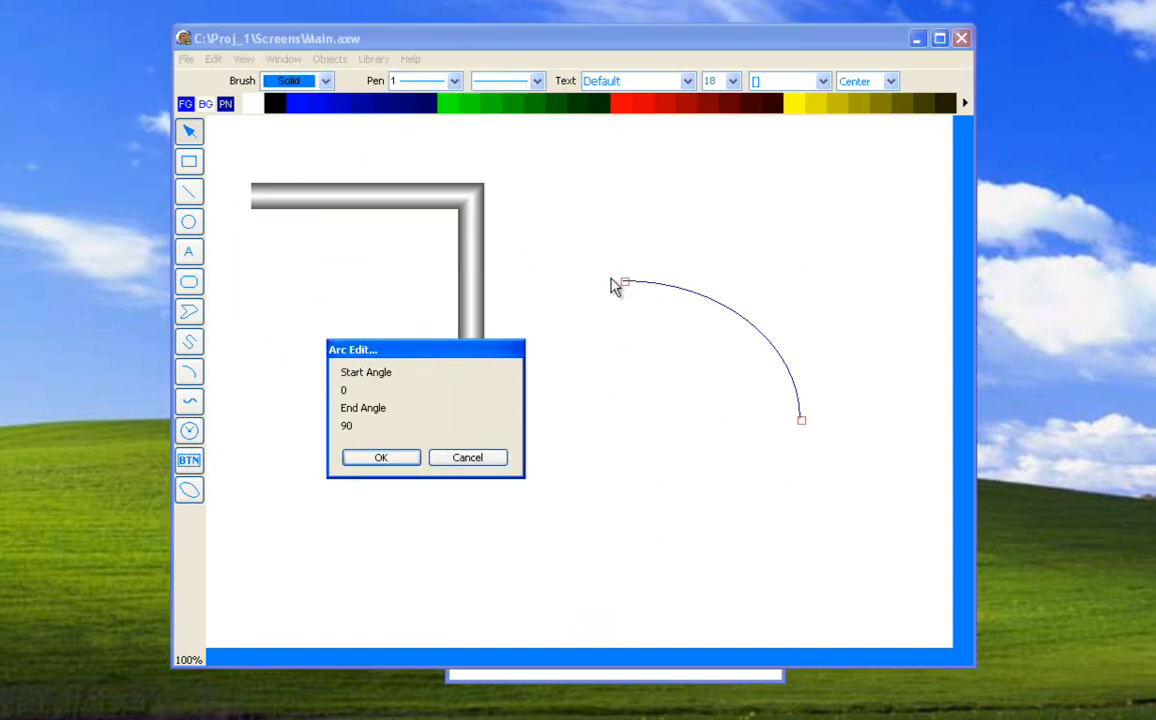
mouse_move(624, 283)
left_mouse_down()
mouse_move(583, 295)
mouse_move(614, 299)
mouse_move(587, 307)
mouse_move(609, 302)
left_mouse_up()
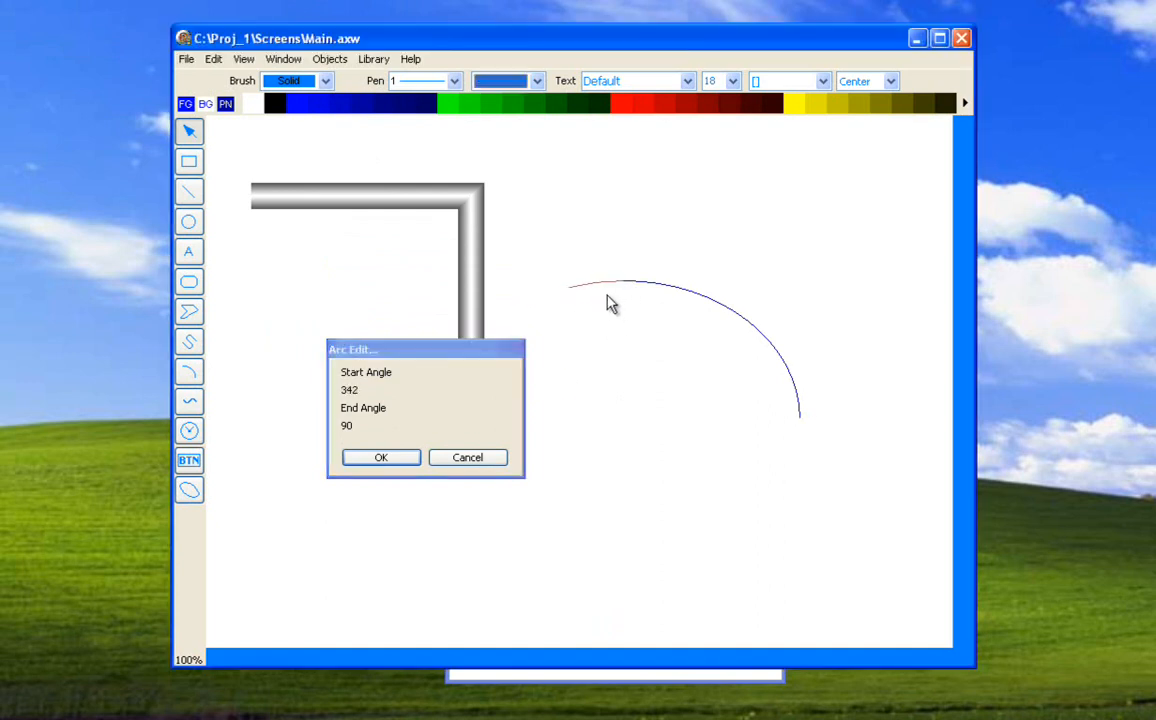
left_click(802, 421)
key("Left")
key("Left")
key("Left")
key("Right")
key("Right")
key("Right")
key("Right")
key("Right")
key("Right")
key("Right")
key("Right")
key("Right")
key("Right")
key("Right")
key("Right")
key("Left")
key("Left")
key("Left")
key("Left")
key("Left")
key("Left")
key("Left")
key("Left")
key("Left")
key("Left")
key("Right")
key("Right")
key("Right")
key("Right")
key("Right")
key("Right")
key("Right")
key("Right")
key("Right")
key("Right")
key("Right")
key("Right")
key("Right")
key("Right")
key("Right")
key("Left")
key("Left")
key("Left")
key("Left")
key("Left")
key("Left")
key("Left")
key("Left")
key("Left")
key("Left")
key("Left")
key("Left")
key("Left")
key("Left")
key("Left")
key("Left")
key("Left")
key("Left")
key("Left")
key("Left")
key("Left")
key("Left")
key("Left")
key("Left")
key("Left")
key("Left")
key("Left")
key("Left")
key("Left")
key("Left")
key("Left")
key("Left")
key("Left")
key("Left")
key("Left")
left_click(382, 458)
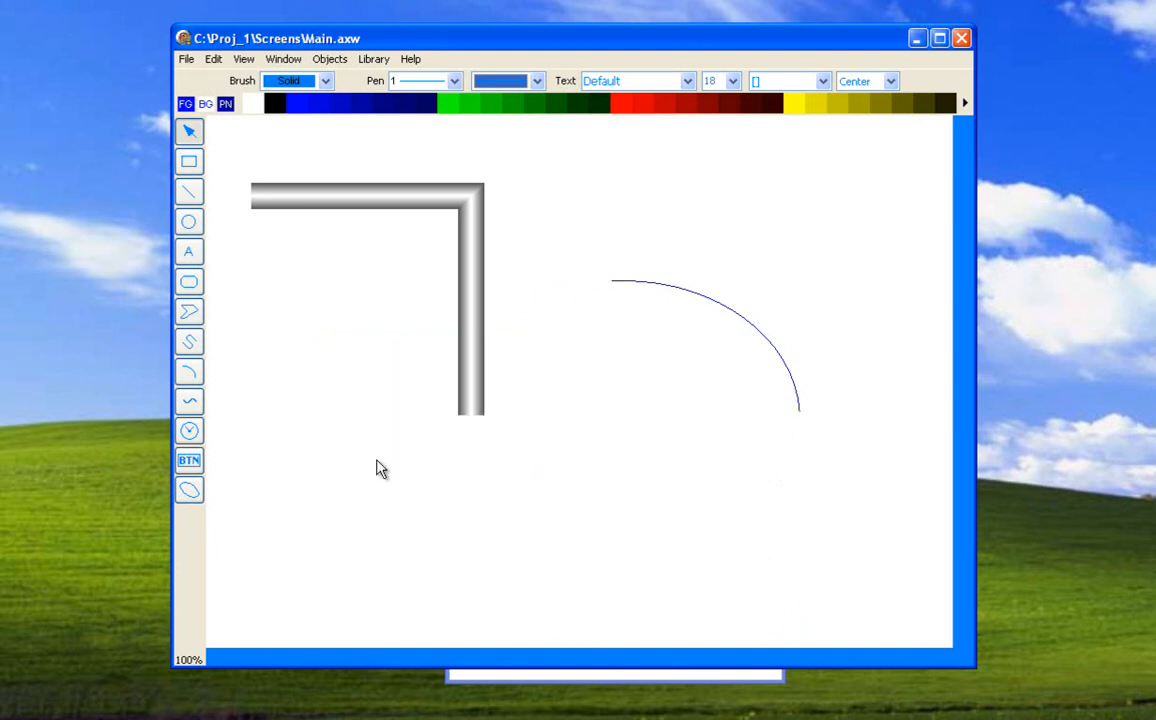
Convert the edited arc into a filled pie shape.
left_click(333, 60)
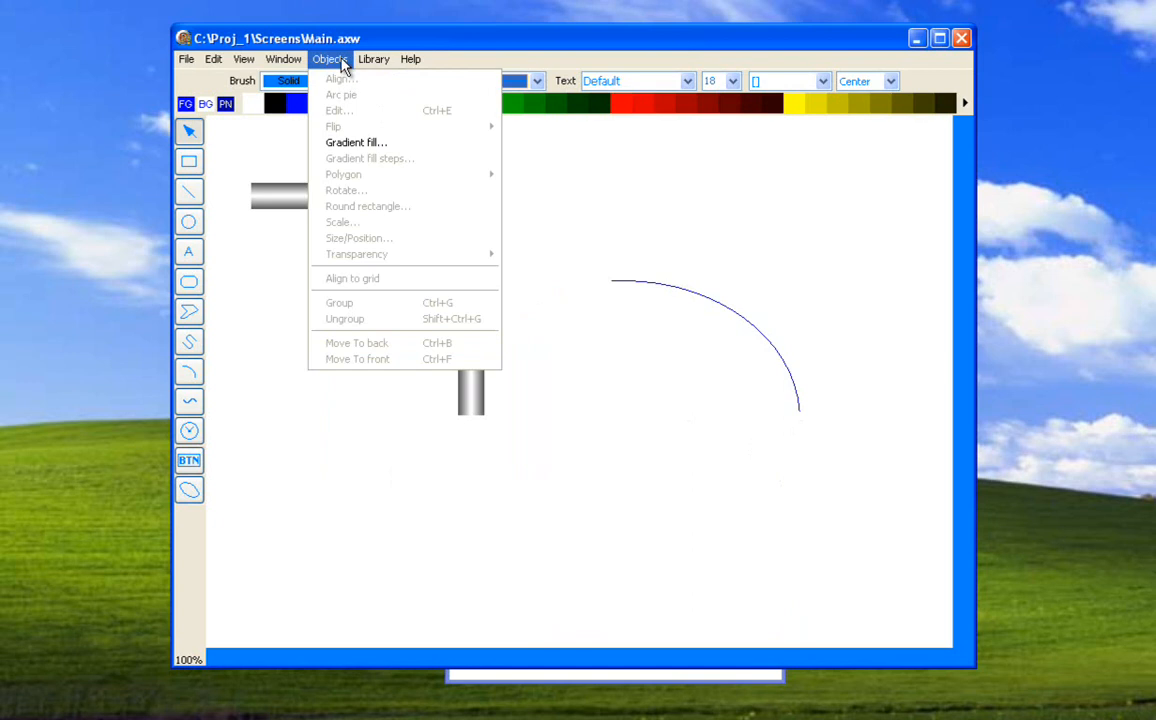
left_click(341, 59)
left_click(627, 288)
left_click(330, 59)
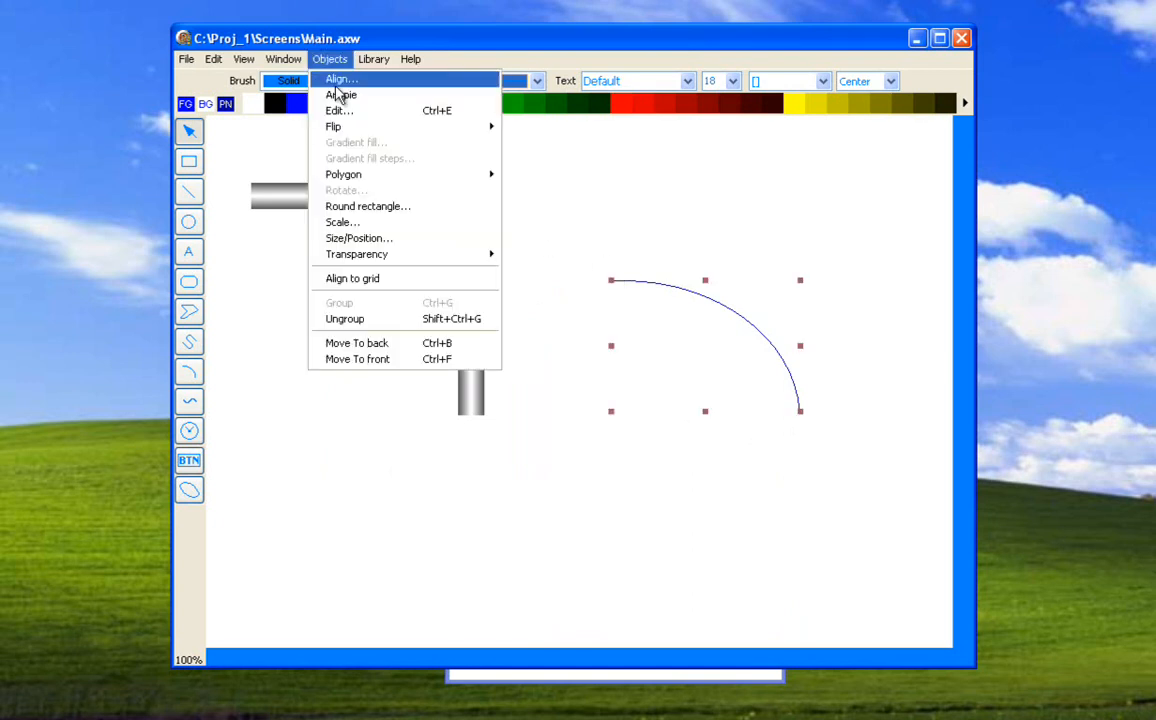
left_click(340, 95)
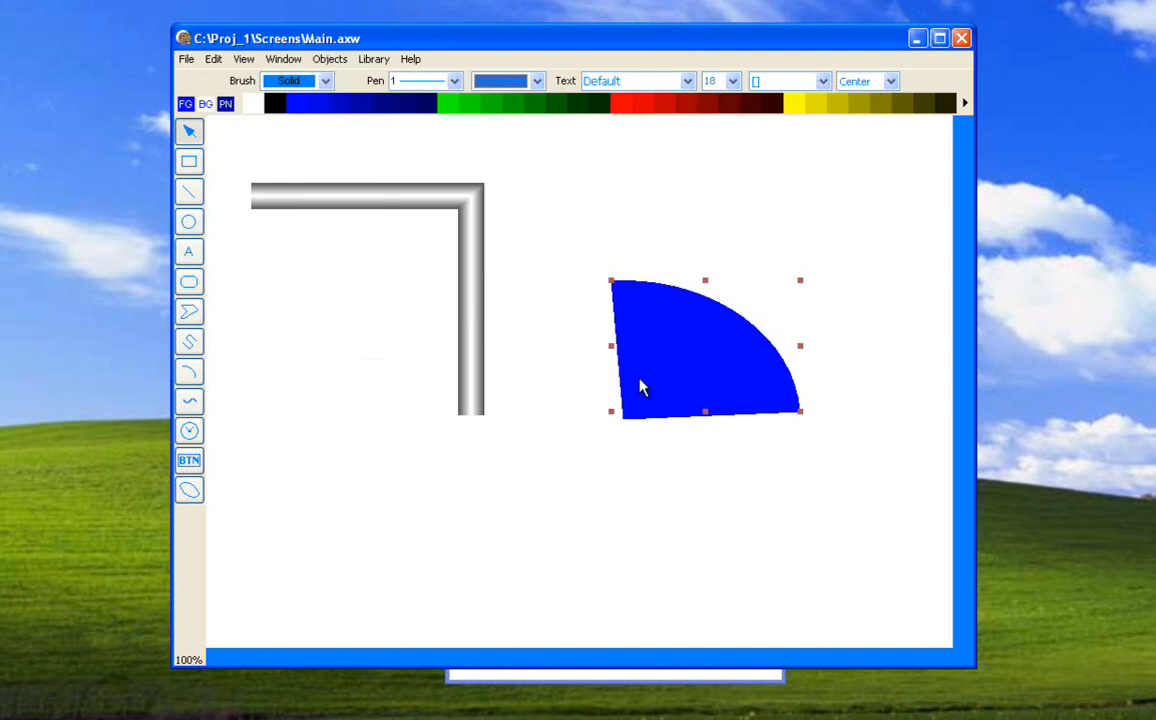
left_click(330, 62)
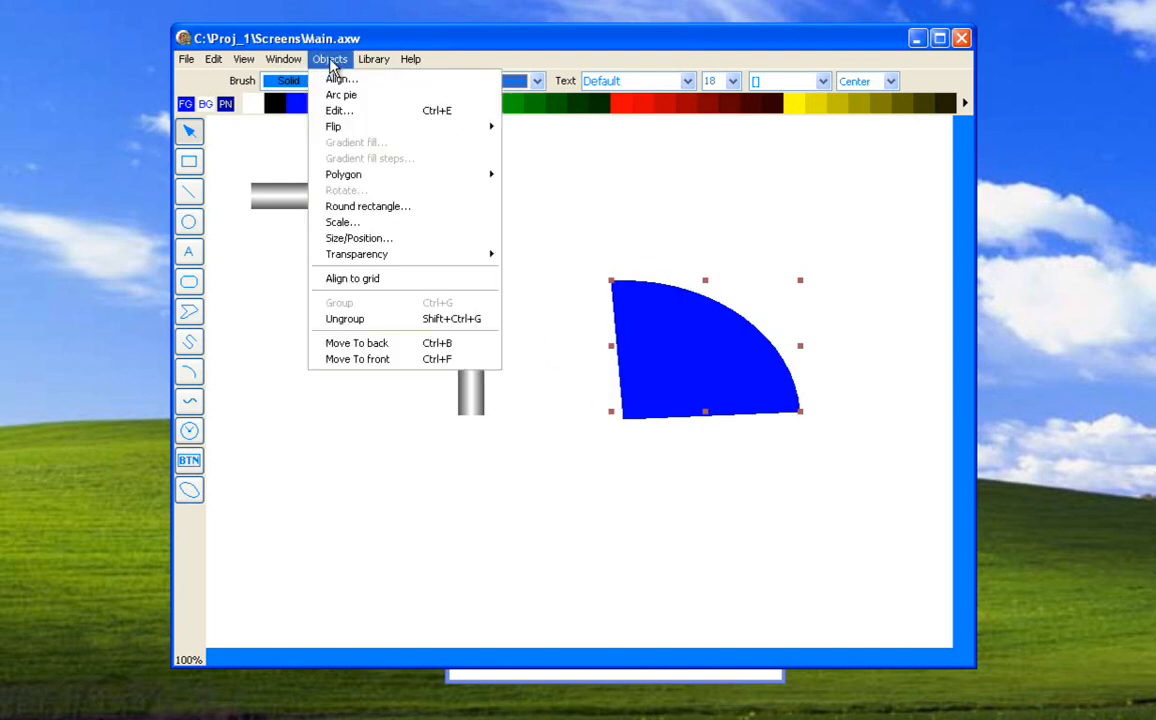
Delete the filled pie shape.
left_click(330, 62)
left_click_drag(659, 334, 614, 300)
key("Delete")
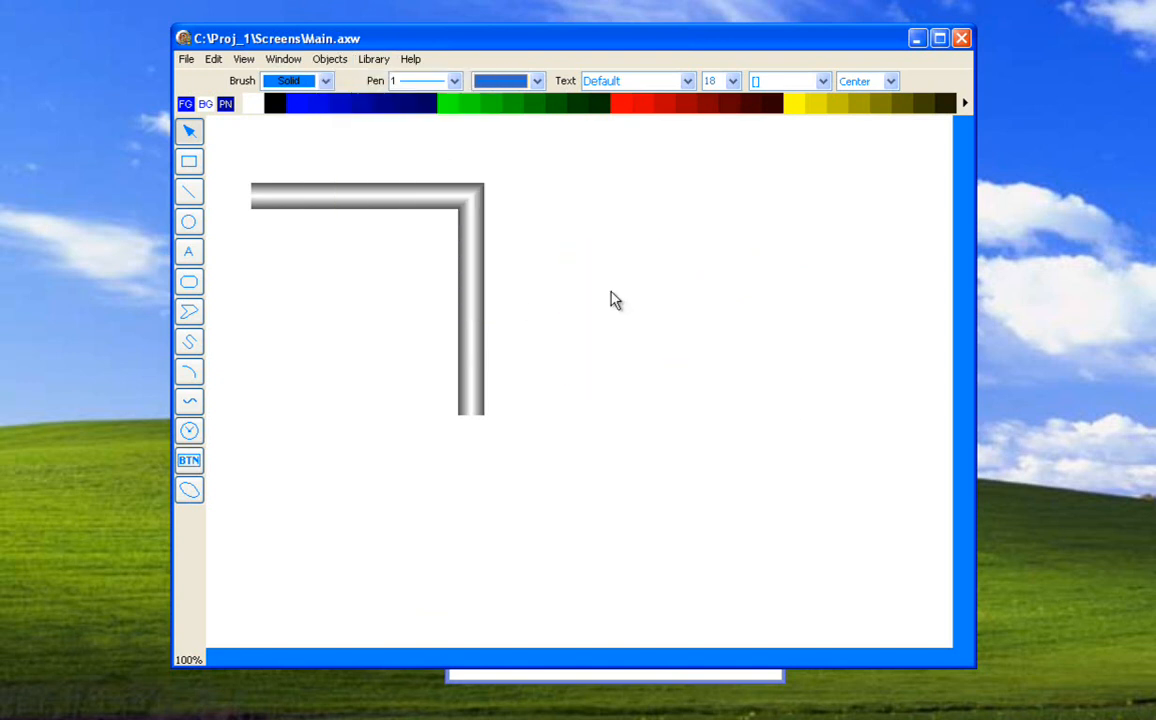
Draw a single-segment Bezier curve rising through the empty area right of the pipe, and delete it.
left_click(190, 403)
left_click_drag(564, 490, 723, 437)
left_click(789, 299)
left_click(771, 211)
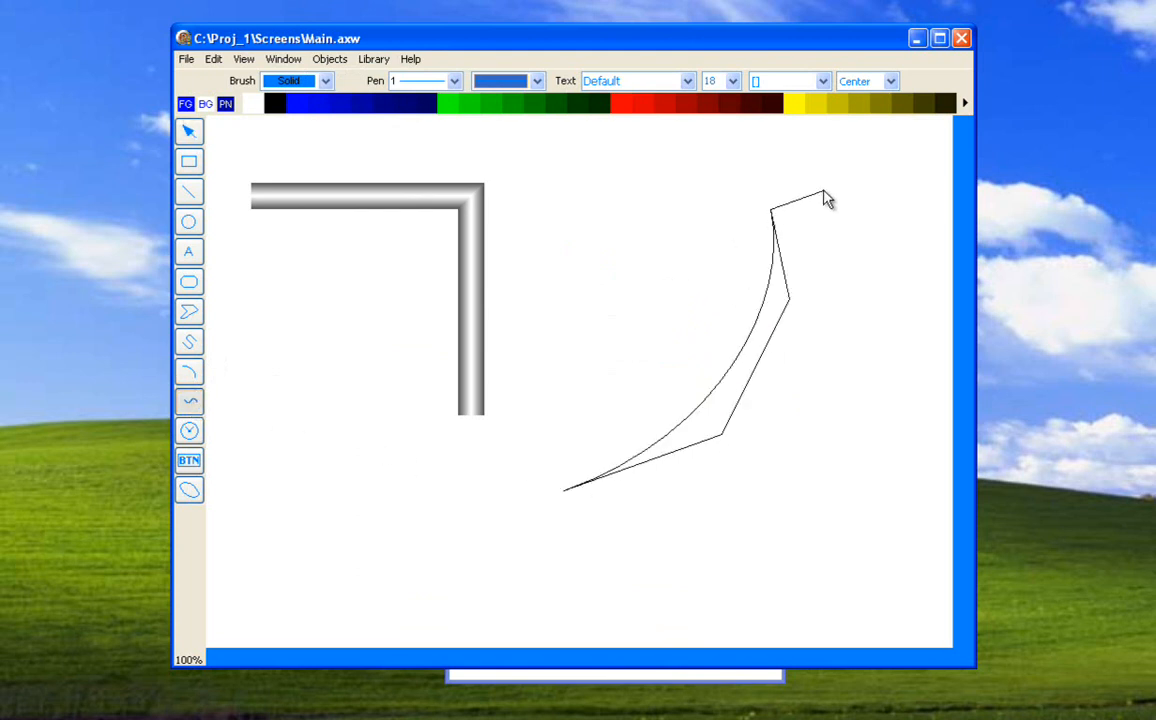
double_click(832, 187)
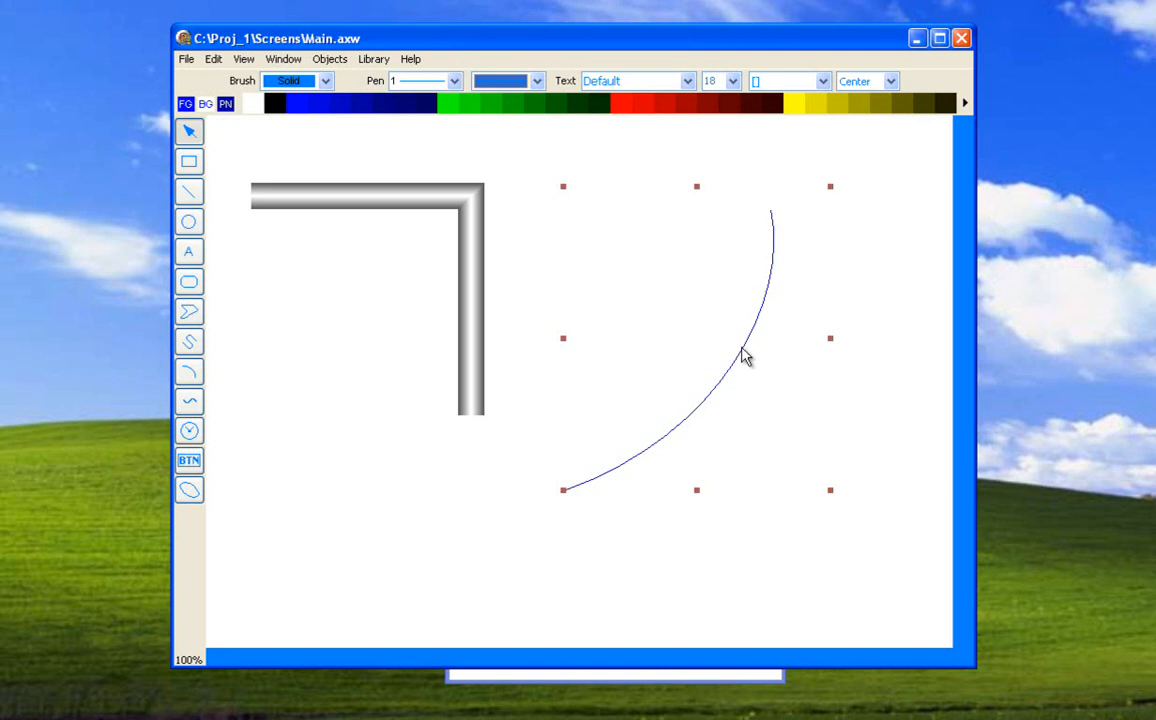
key("Delete")
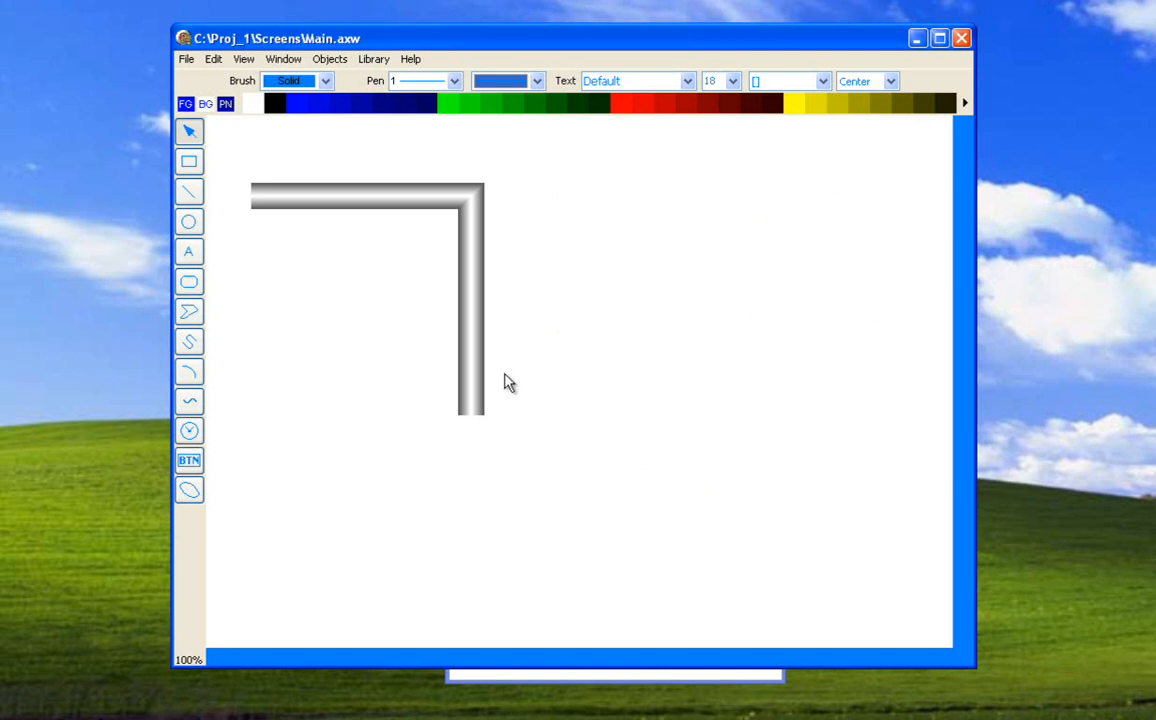
left_click(189, 372)
left_click_drag(347, 424, 511, 543)
left_click_drag(315, 414, 462, 523)
key("Delete")
Draw a five-segment Bezier curve from below the pipe, around the empty area on its right and back across the pipe.
left_click(189, 401)
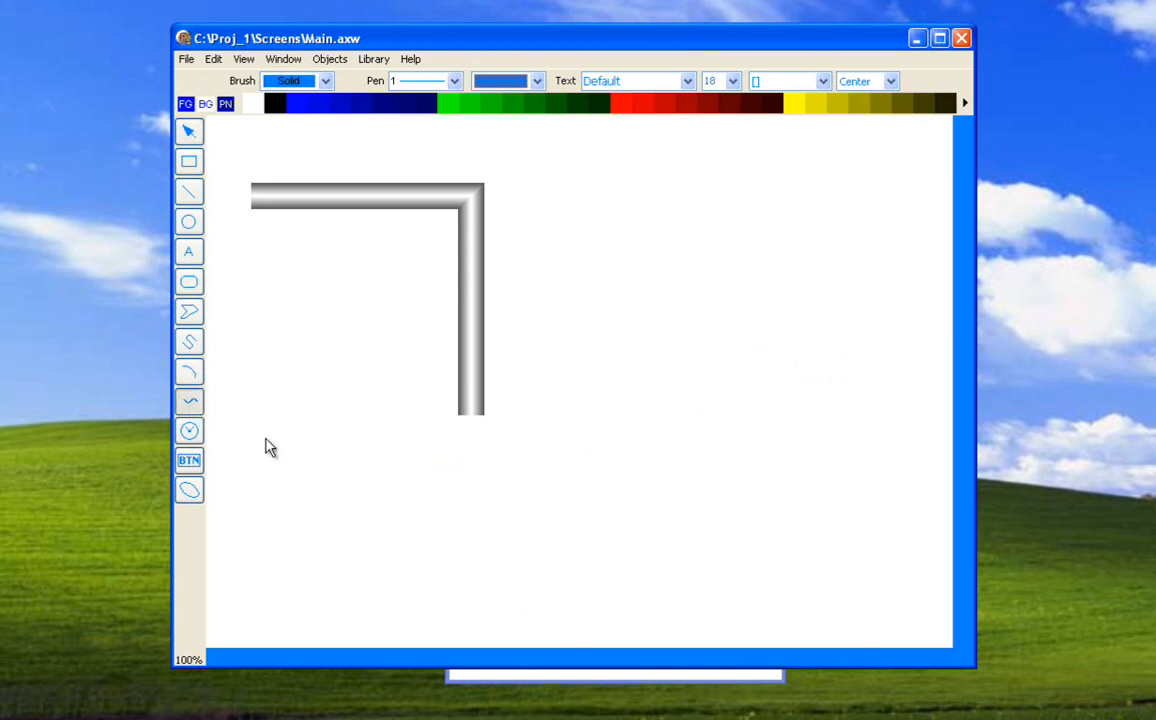
left_click_drag(319, 461, 492, 550)
left_click(560, 459)
left_click(717, 527)
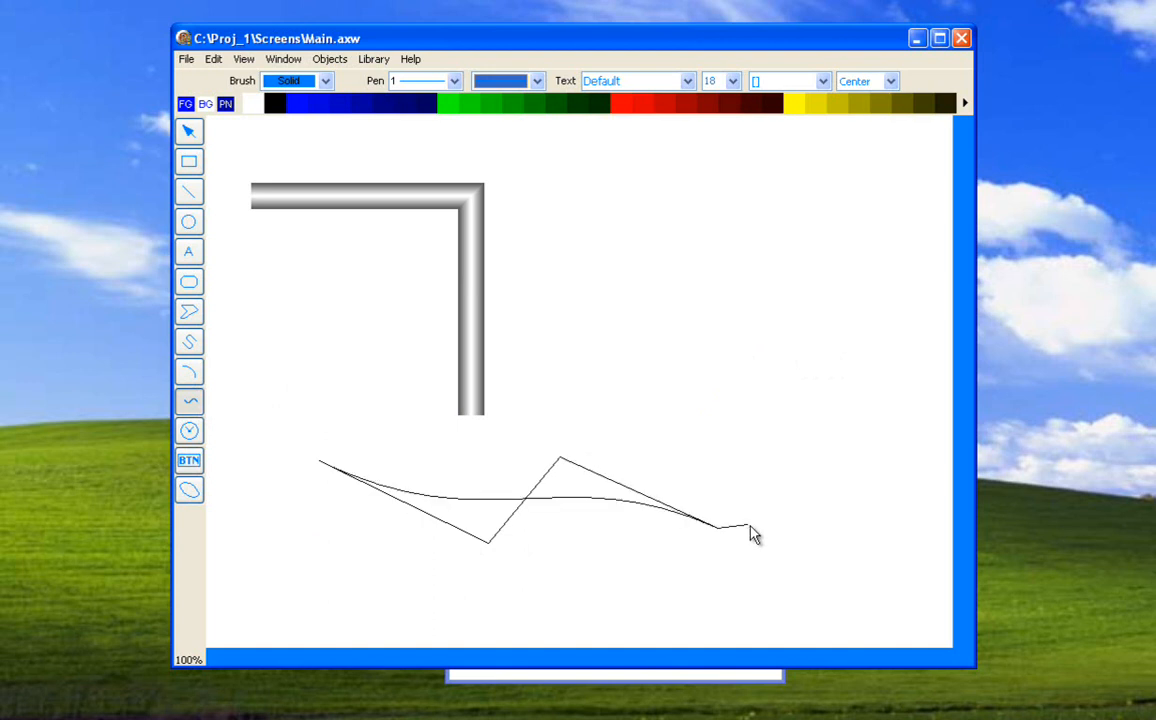
left_click(808, 502)
left_click(760, 390)
left_click(871, 382)
left_click(818, 265)
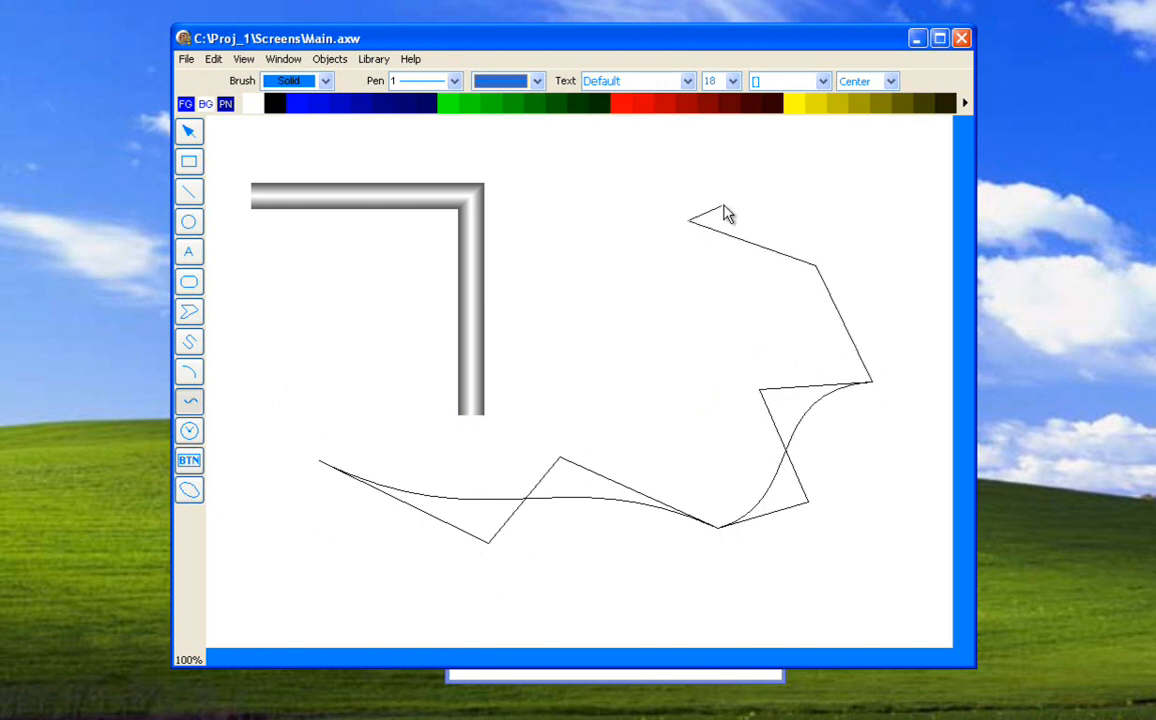
left_click(811, 184)
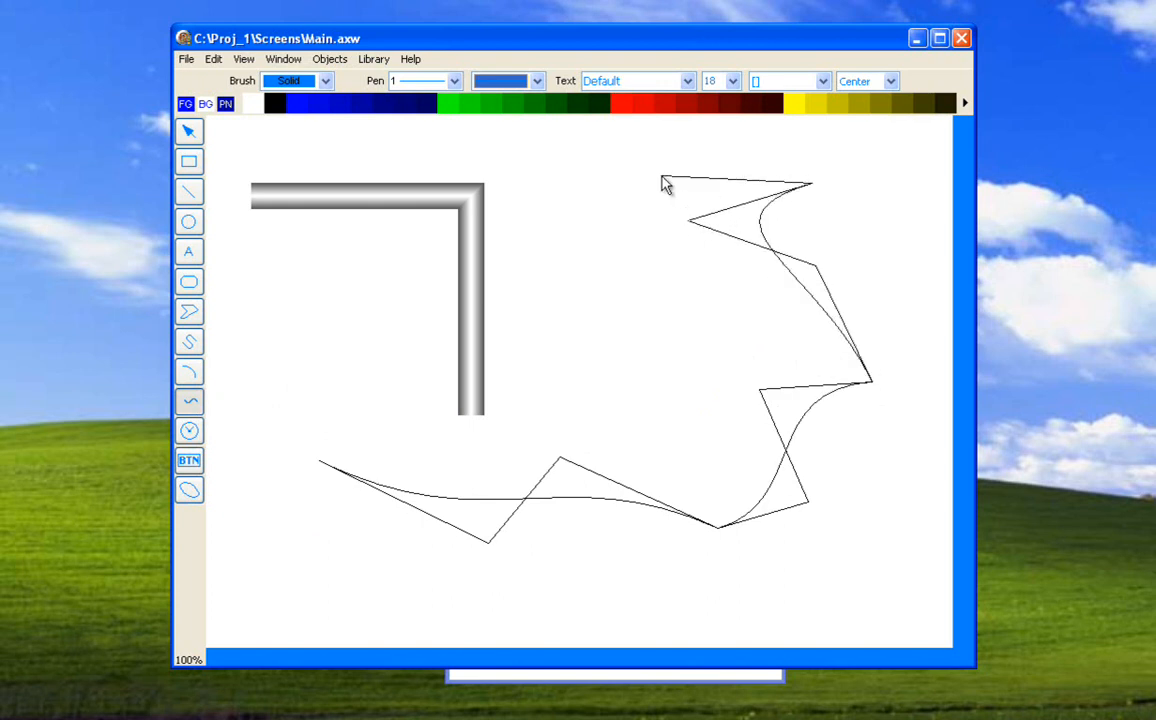
left_click(552, 158)
left_click(541, 291)
left_click(383, 292)
left_click(346, 363)
double_click(409, 395)
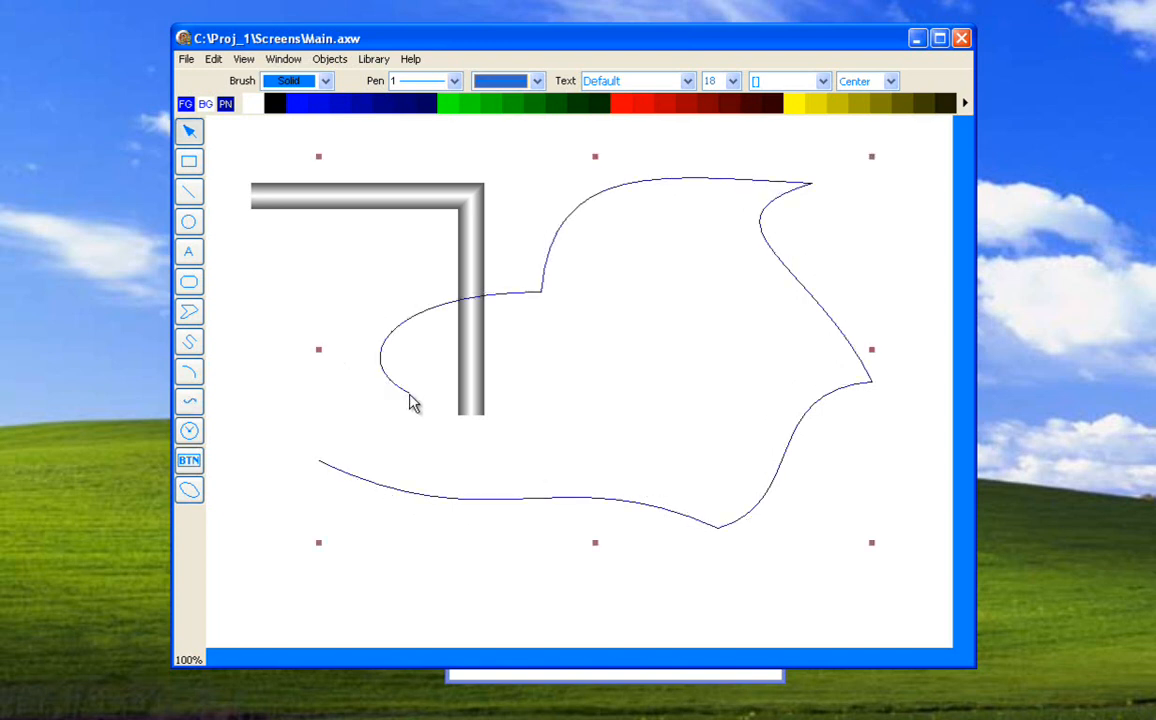
Edit the Bezier curve, pulling the node beside the pipe up onto it, the inner upper control point down and the lowest node up.
left_click(336, 62)
left_click(340, 108)
left_click_drag(540, 292, 484, 237)
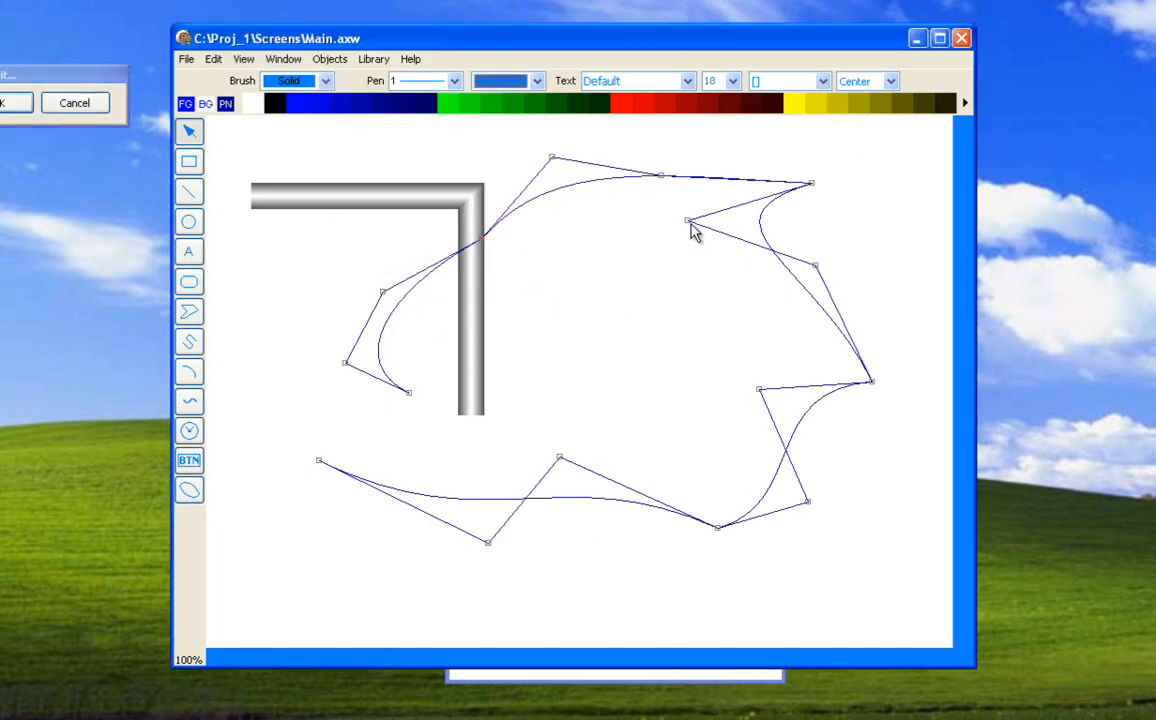
left_click_drag(688, 219, 677, 324)
left_click_drag(720, 527, 680, 392)
left_click_drag(60, 85, 415, 175)
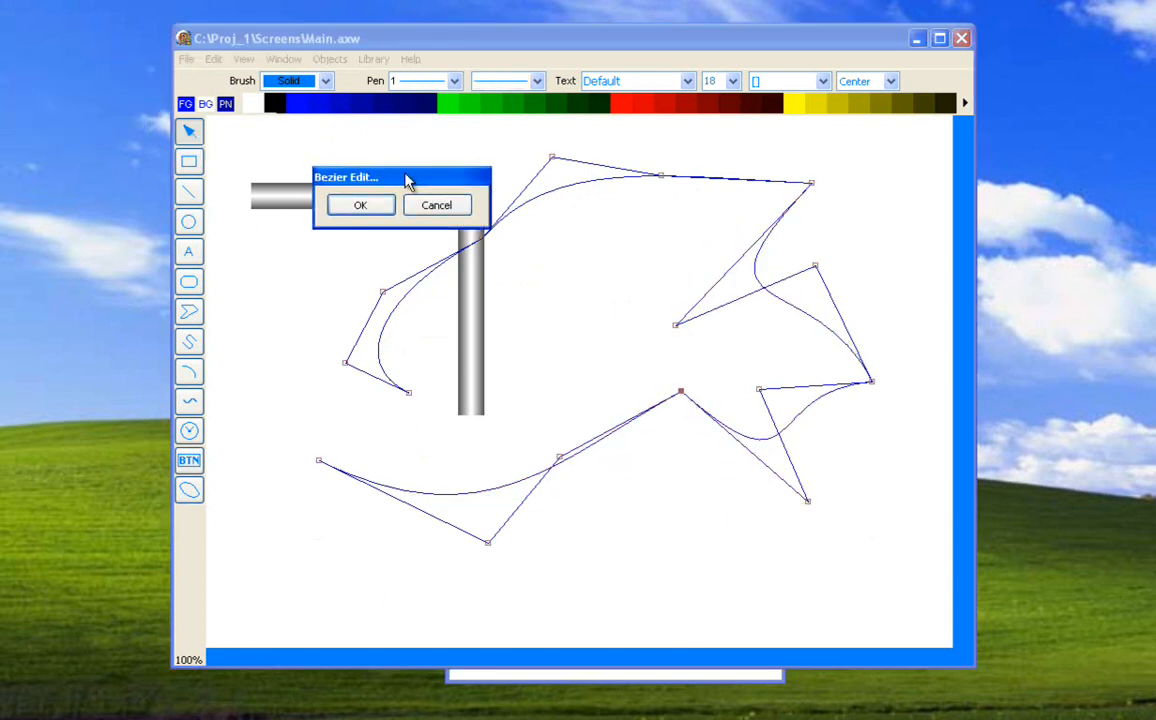
left_click(370, 204)
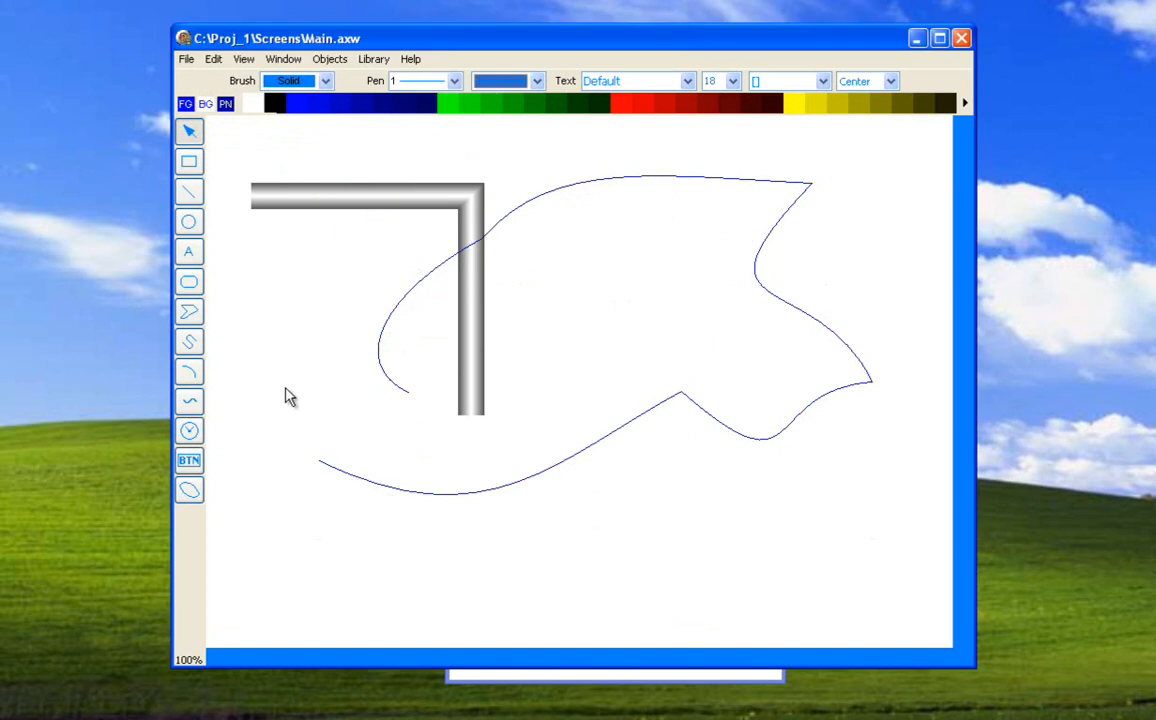
Delete the edited Bezier curve.
left_click(381, 357)
key("Delete")
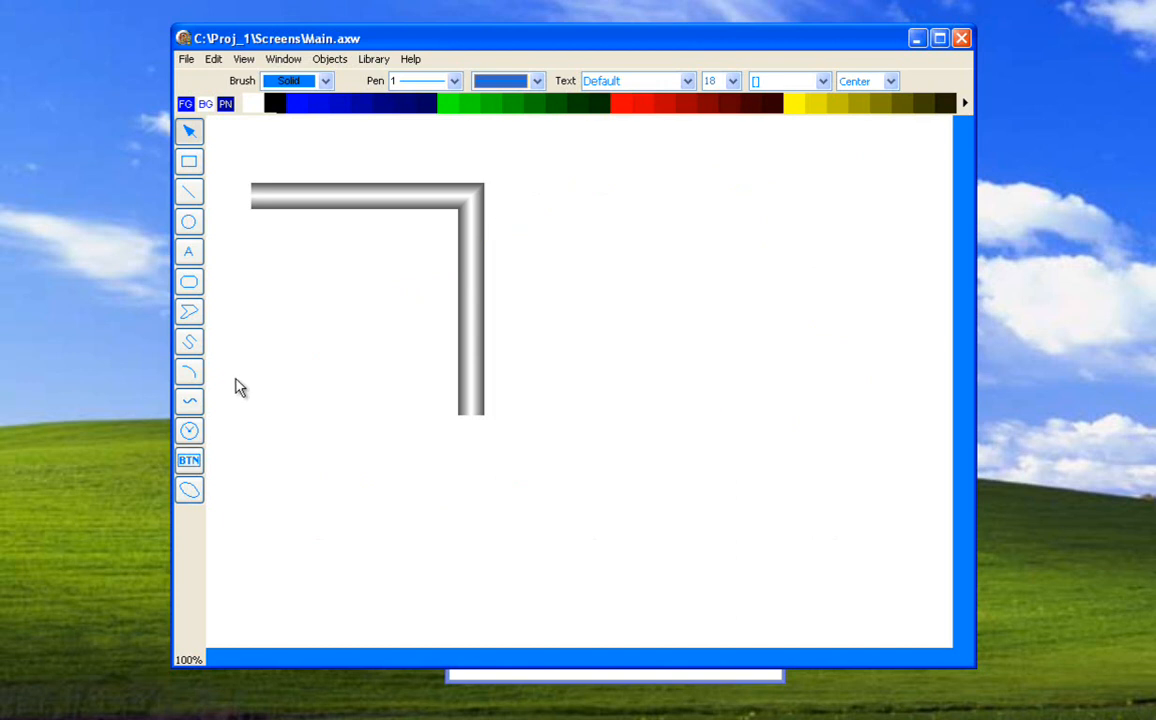
Preview the Time/Date, MA station (2 Bar), Trend and Camera gauge types without placing a gauge.
left_click(190, 431)
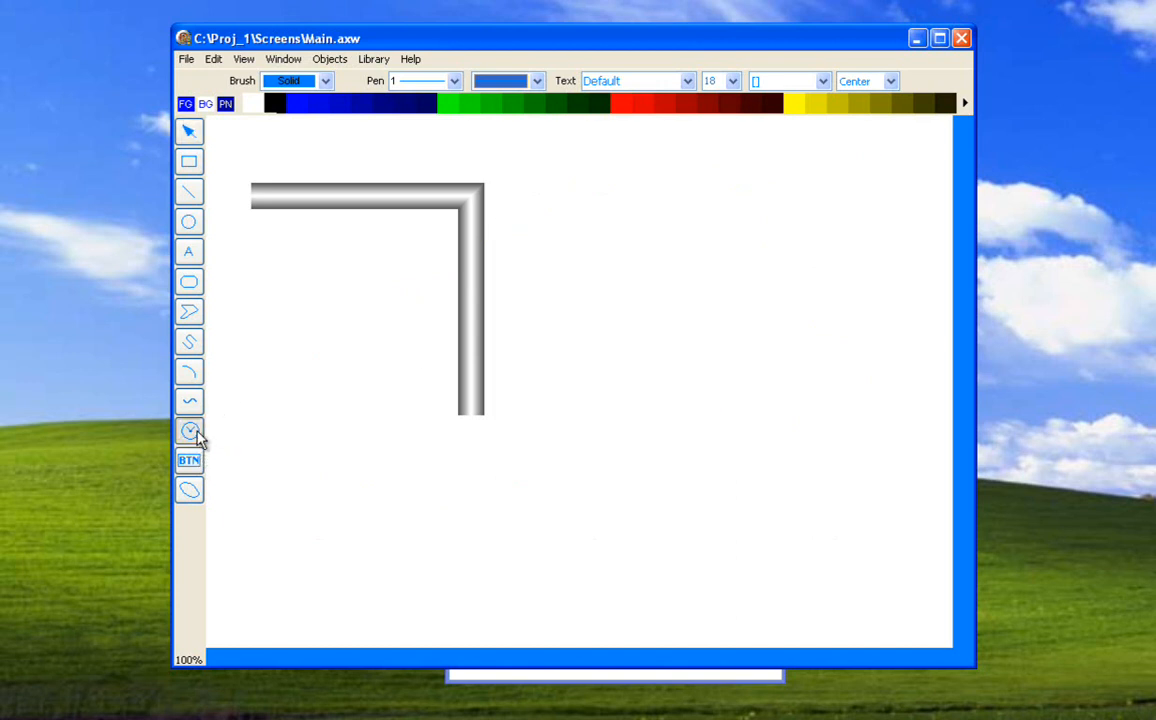
left_click(630, 287)
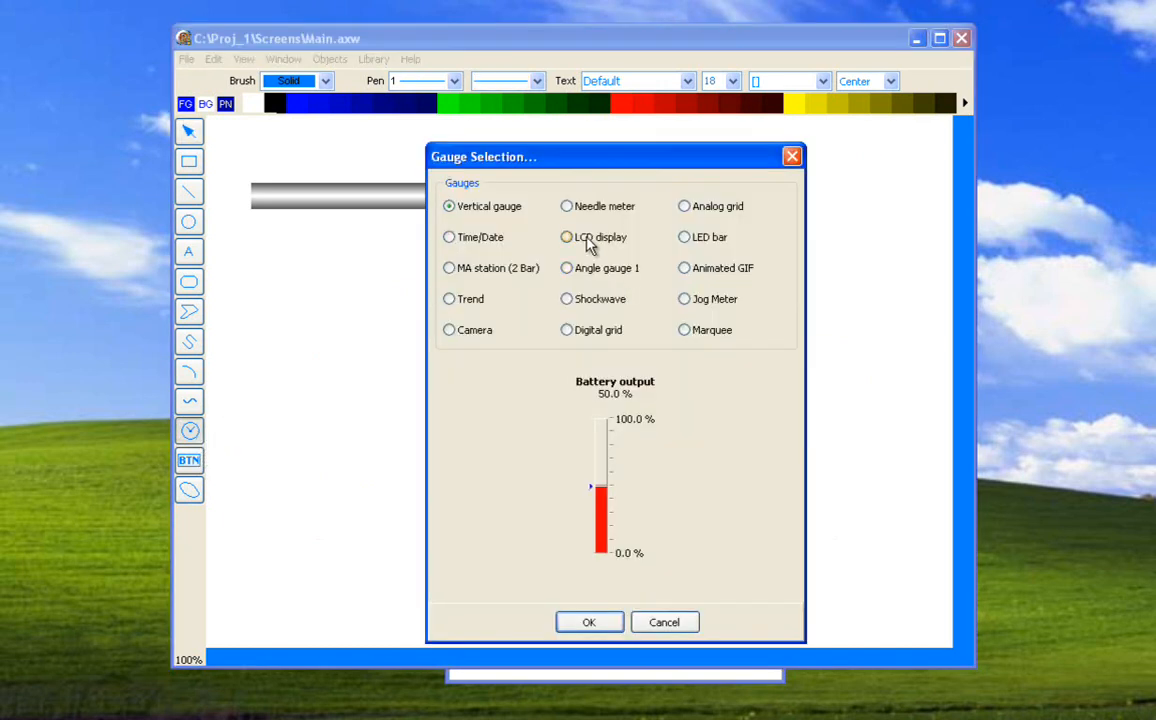
left_click(480, 244)
left_click(473, 268)
left_click(474, 301)
left_click(475, 331)
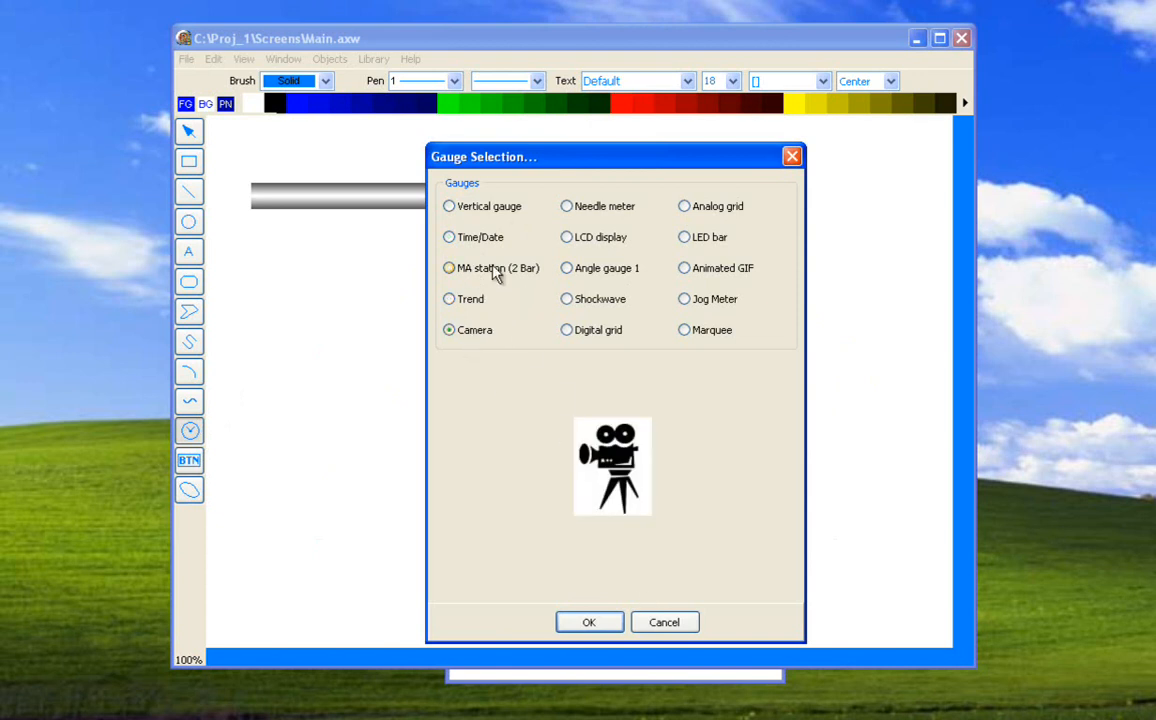
left_click(470, 306)
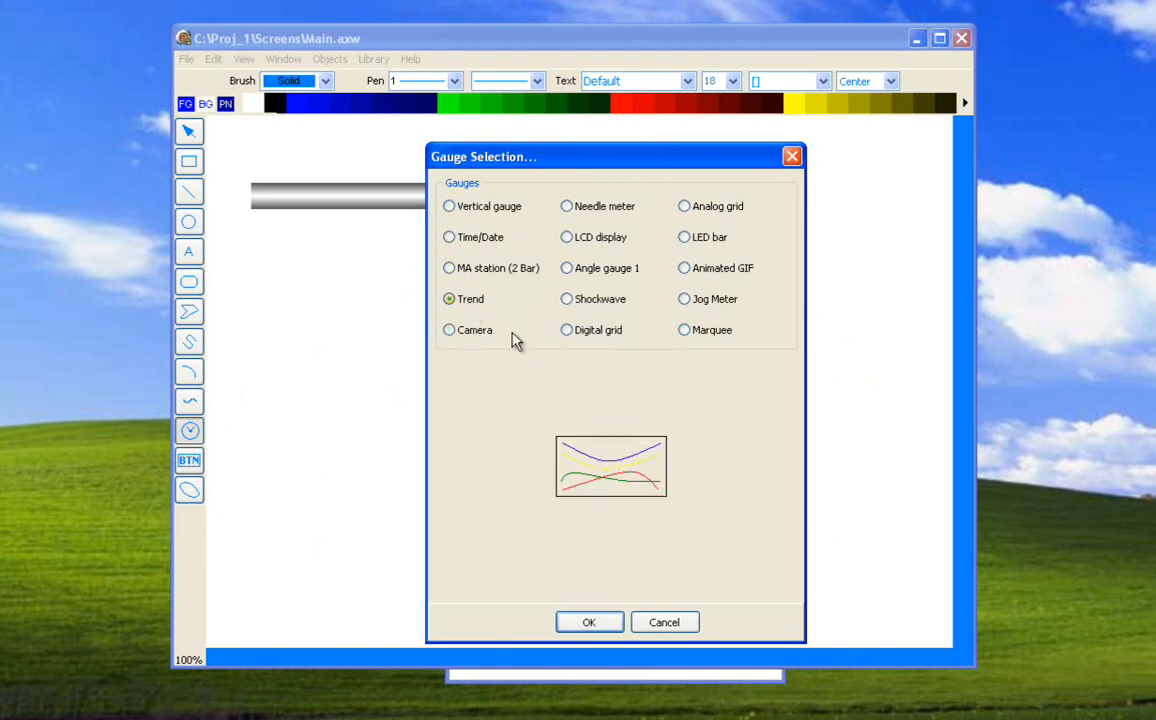
left_click(655, 622)
Draw a rotated ellipse right of the pipe and resize its frame to about 284 wide by 172 high.
left_click(190, 490)
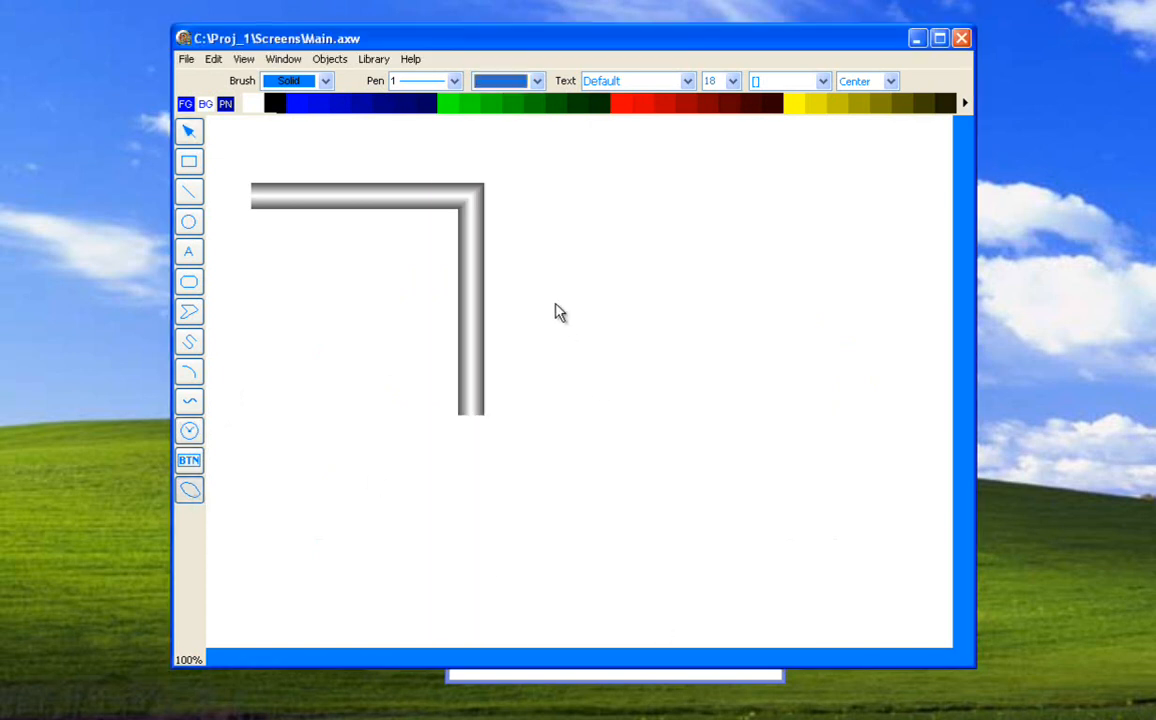
mouse_move(548, 285)
left_mouse_down()
mouse_move(733, 403)
mouse_move(751, 454)
left_mouse_up()
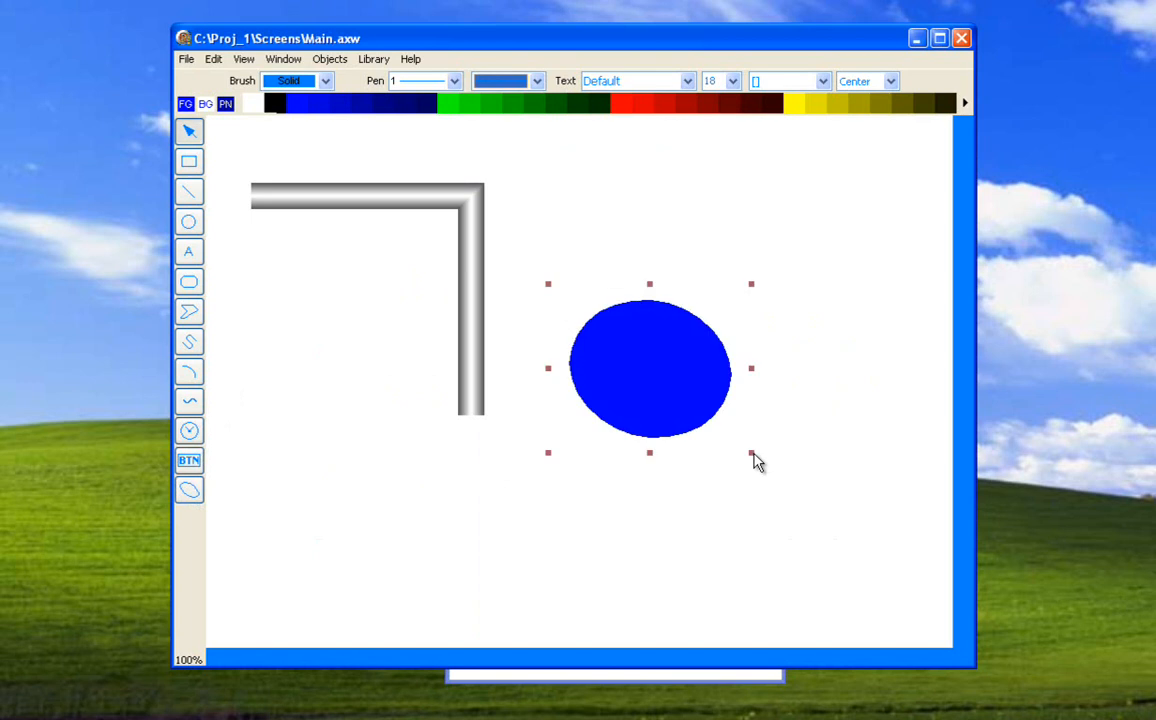
left_click_drag(652, 458, 703, 392)
left_click_drag(756, 347, 815, 340)
left_click_drag(679, 285, 690, 243)
Set the rotated ellipse's A value to 100 and B value to 51, and change its brush to Clear.
left_click(331, 59)
left_click(335, 110)
left_click_drag(520, 318, 352, 478)
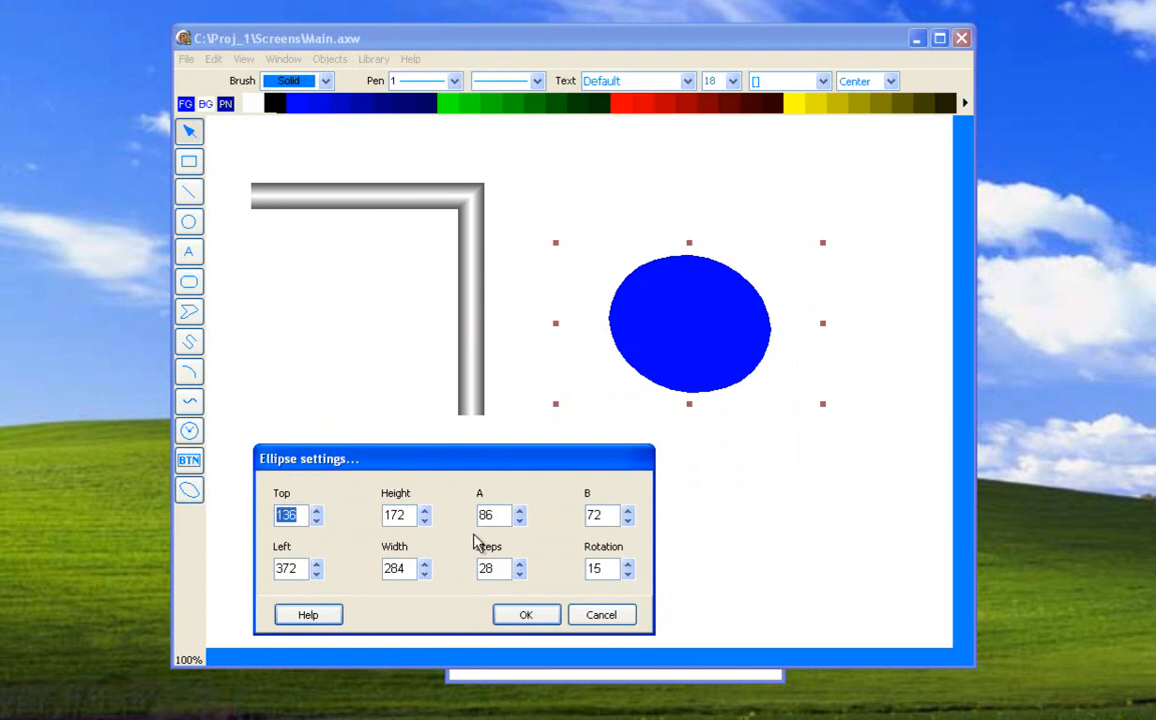
left_click_drag(521, 515, 521, 515)
left_click_drag(624, 521, 627, 522)
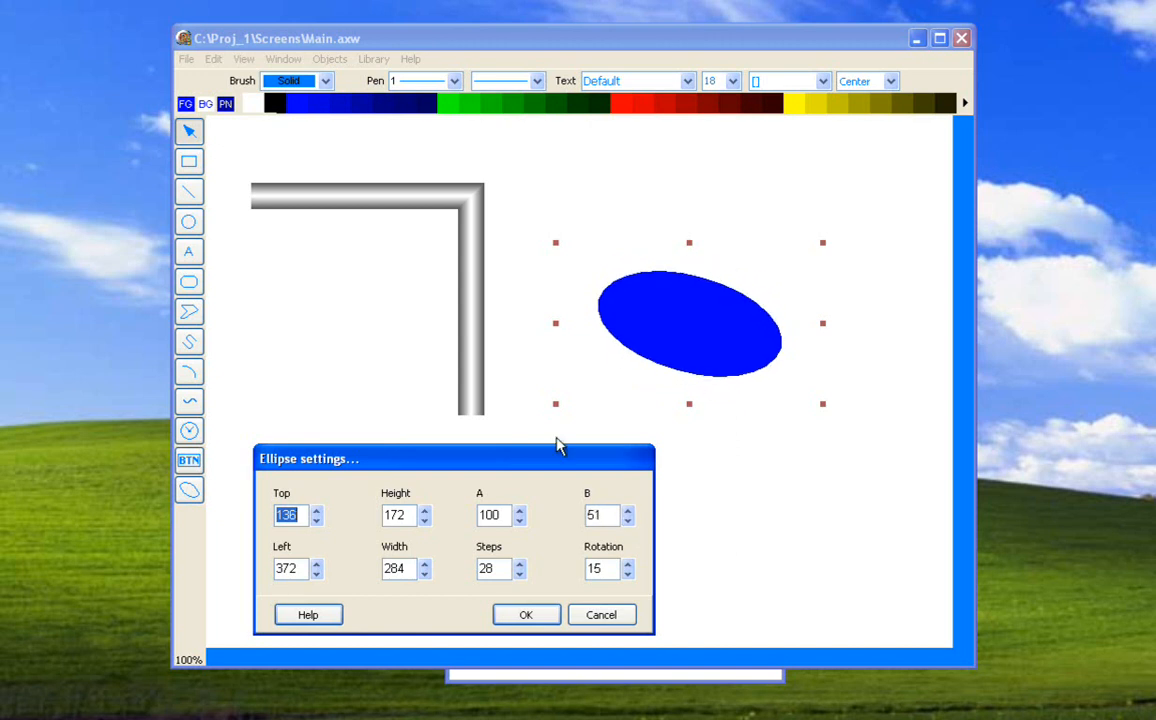
left_click(526, 615)
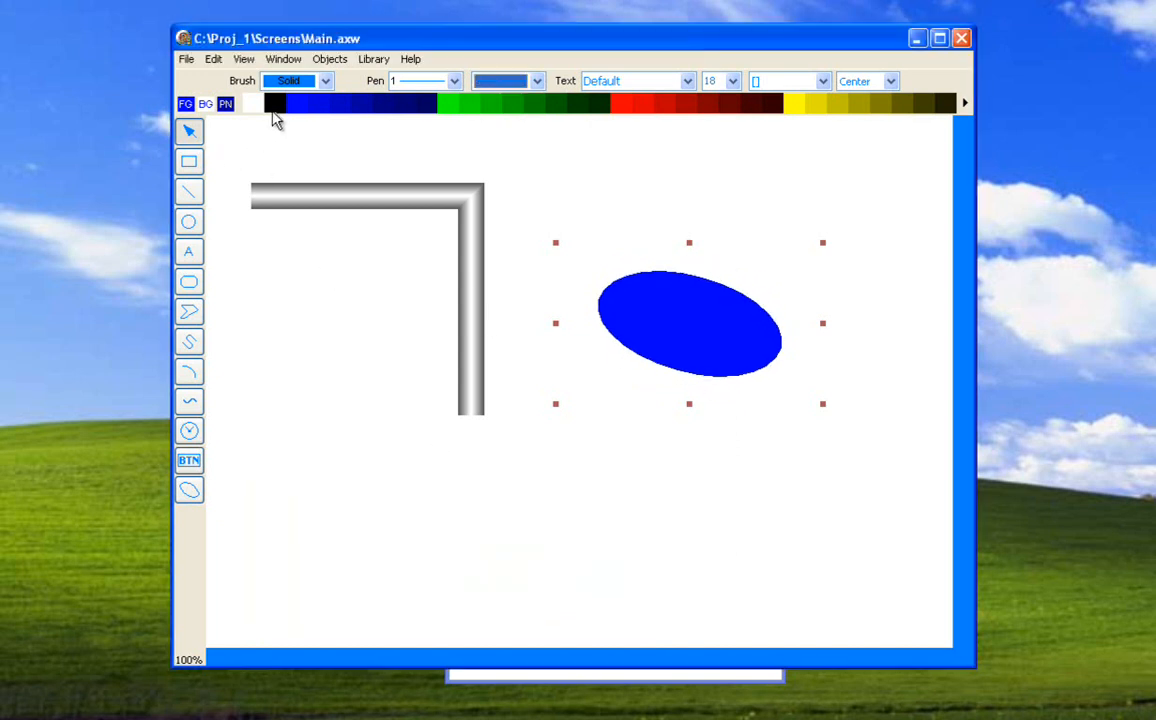
left_click(326, 82)
left_click(313, 114)
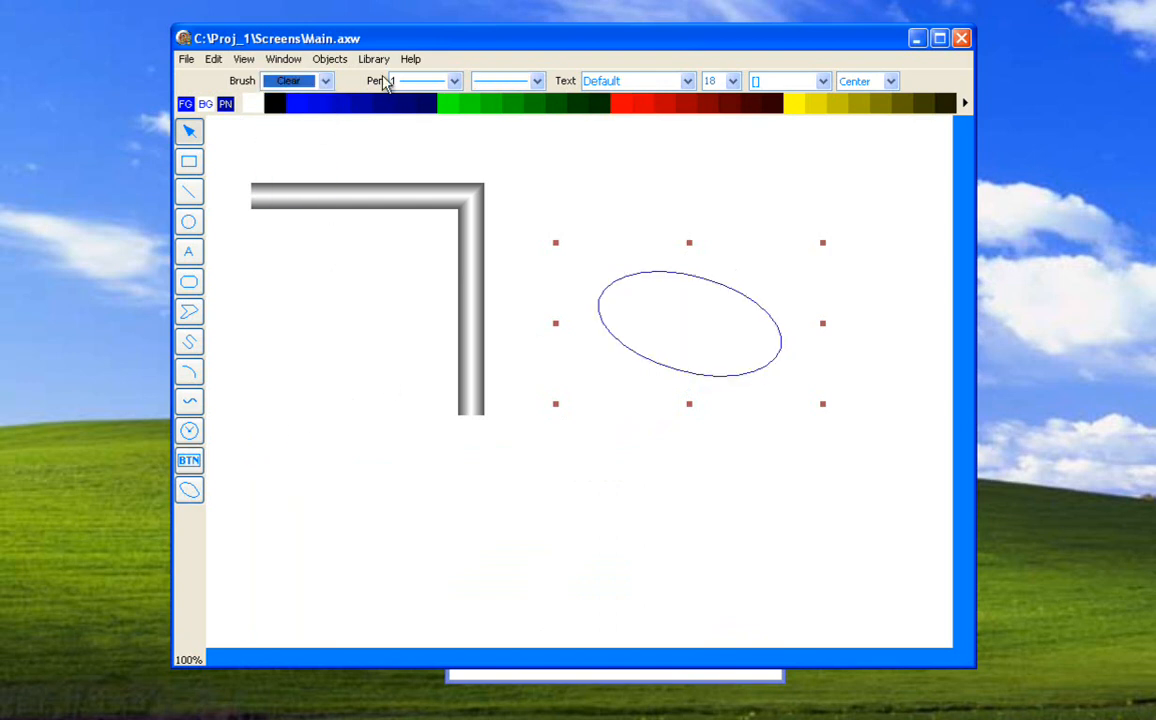
Reduce the ellipse's steps to 3 in its ellipse settings.
left_click(283, 59)
mouse_move(330, 59)
left_click(315, 96)
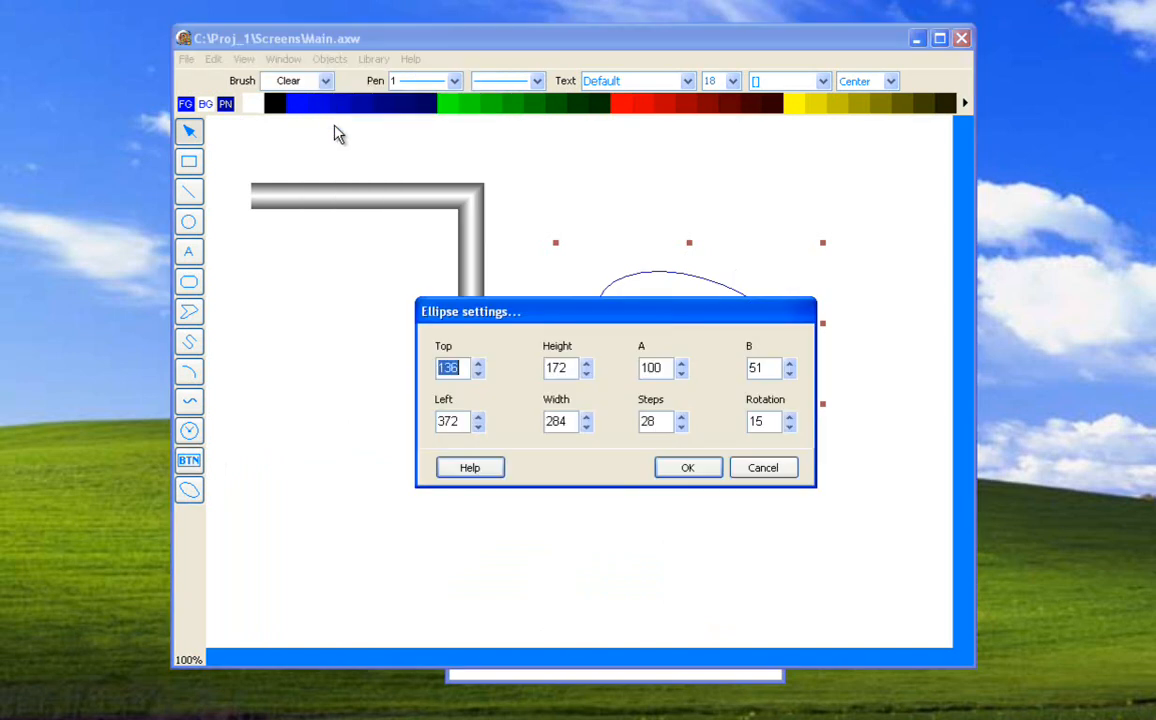
left_click_drag(511, 319, 348, 470)
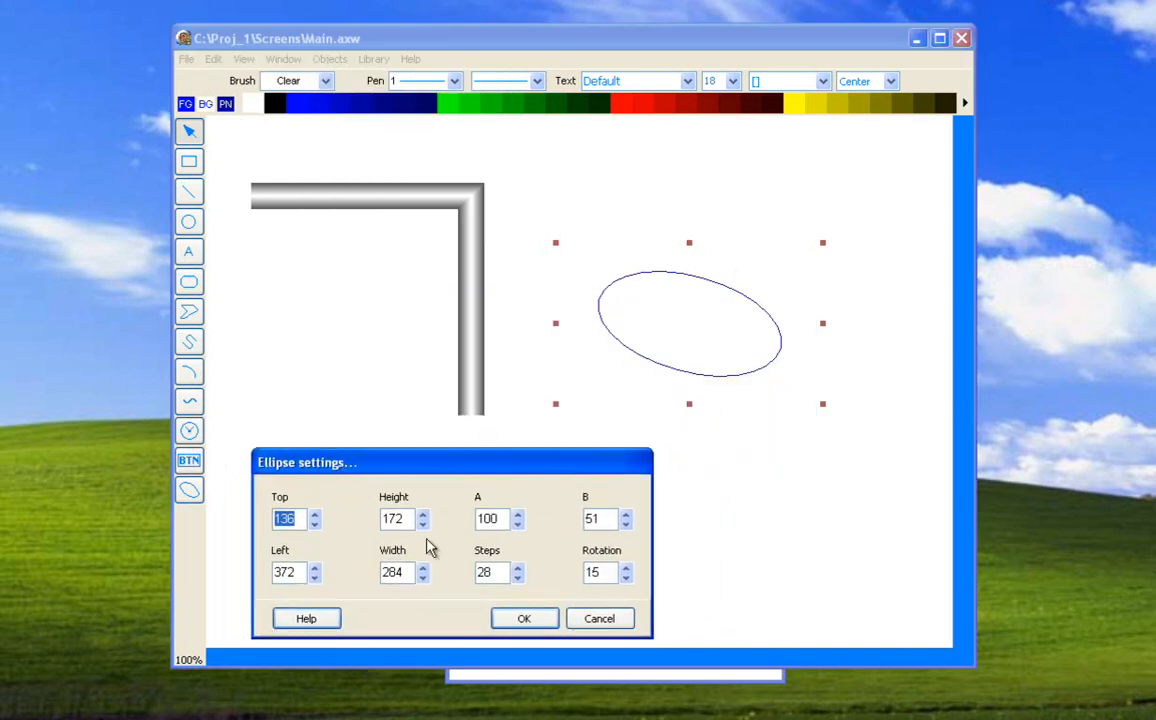
left_click(517, 577)
left_click(517, 577)
left_click(517, 577)
left_click(517, 577)
left_click(517, 577)
left_click(517, 577)
left_click(517, 577)
left_click(517, 577)
left_click(517, 577)
left_click(517, 577)
left_click(517, 577)
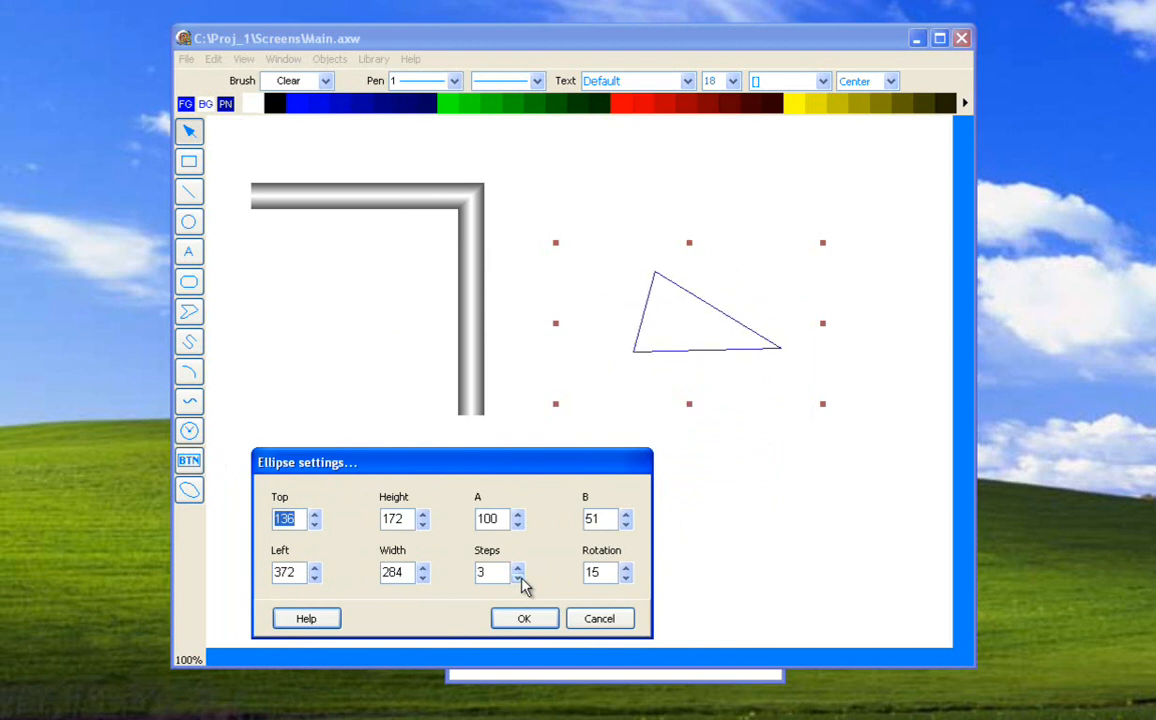
Set the ellipse's steps to 16 and its rotation to 25.
left_click(518, 567)
left_click(518, 567)
left_click(518, 567)
left_click_drag(520, 568, 520, 568)
left_click_drag(625, 567, 625, 567)
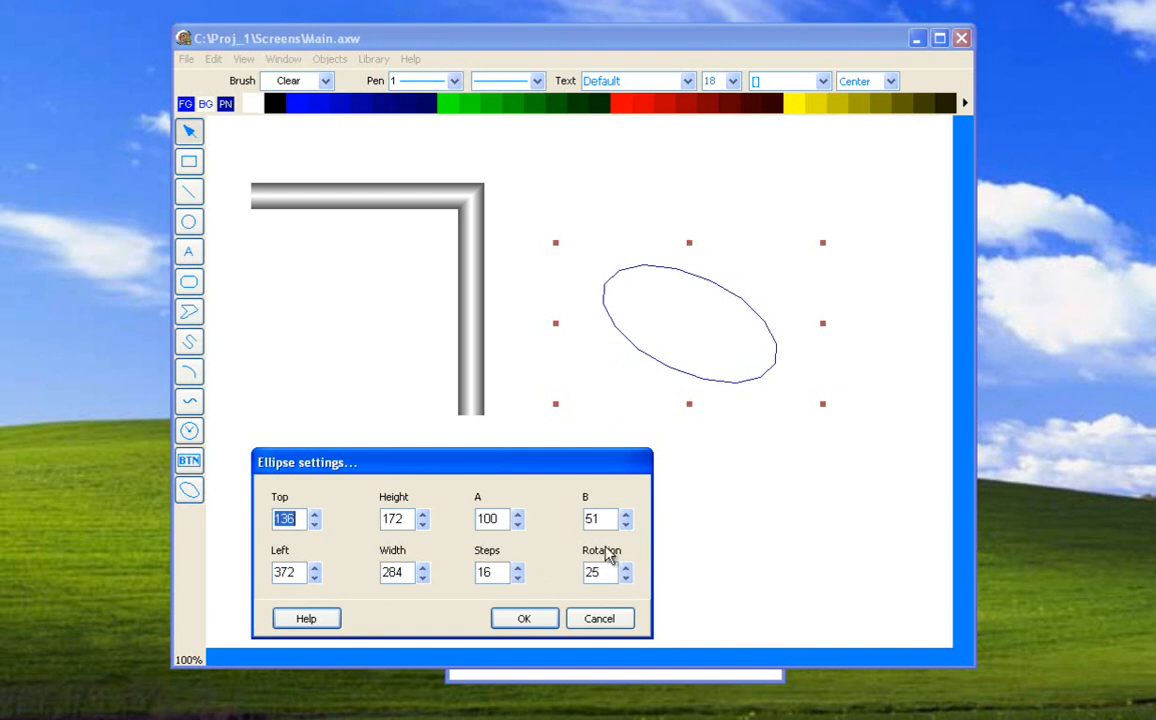
Set the ellipse's A value to 83 and B value to 28, and apply the settings.
left_click_drag(627, 516, 629, 524)
left_click(626, 524)
left_click(518, 524)
left_click_drag(518, 524, 518, 524)
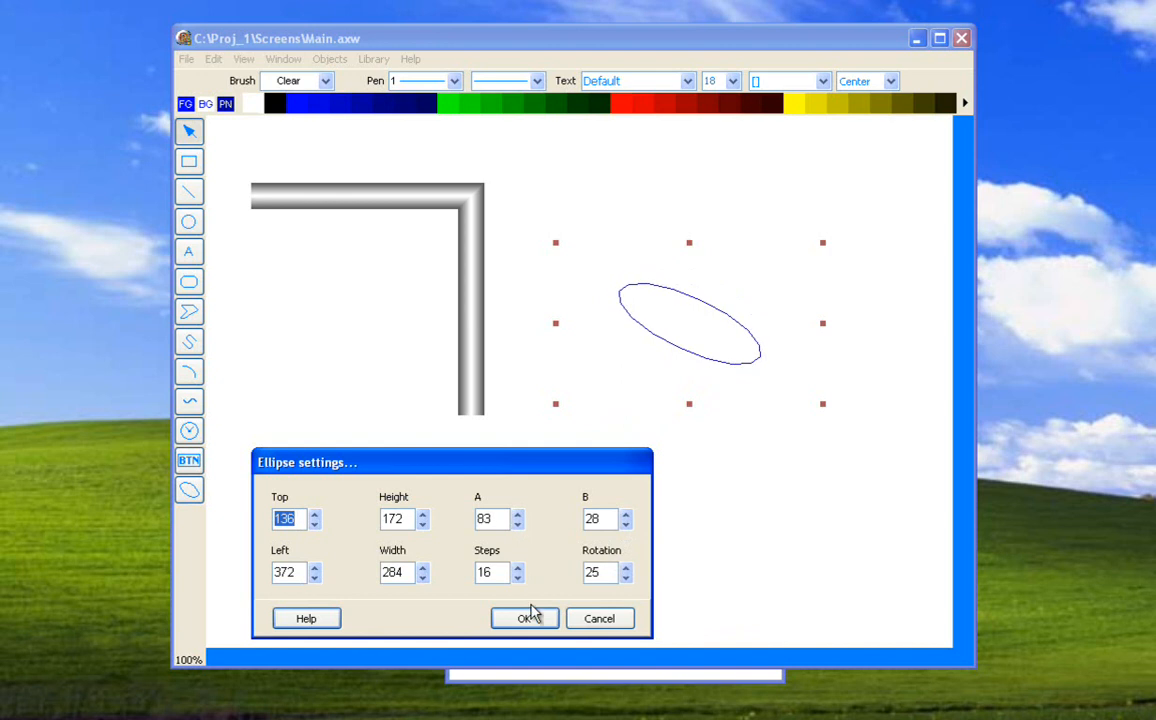
left_click(527, 618)
Delete the ellipse and draw an open six-point line polygon in the empty area right of the pipe.
left_click(625, 428)
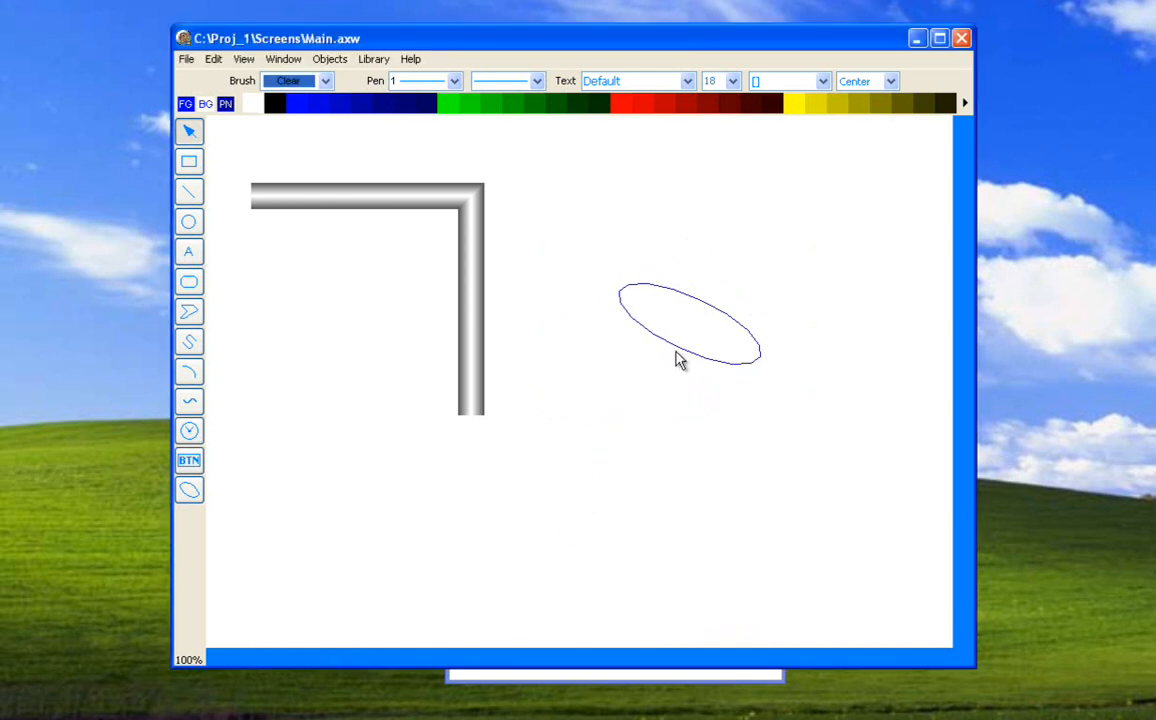
key("Delete")
left_click(189, 311)
left_click(661, 299)
left_click(801, 299)
left_click(794, 405)
left_click(590, 467)
left_click(553, 400)
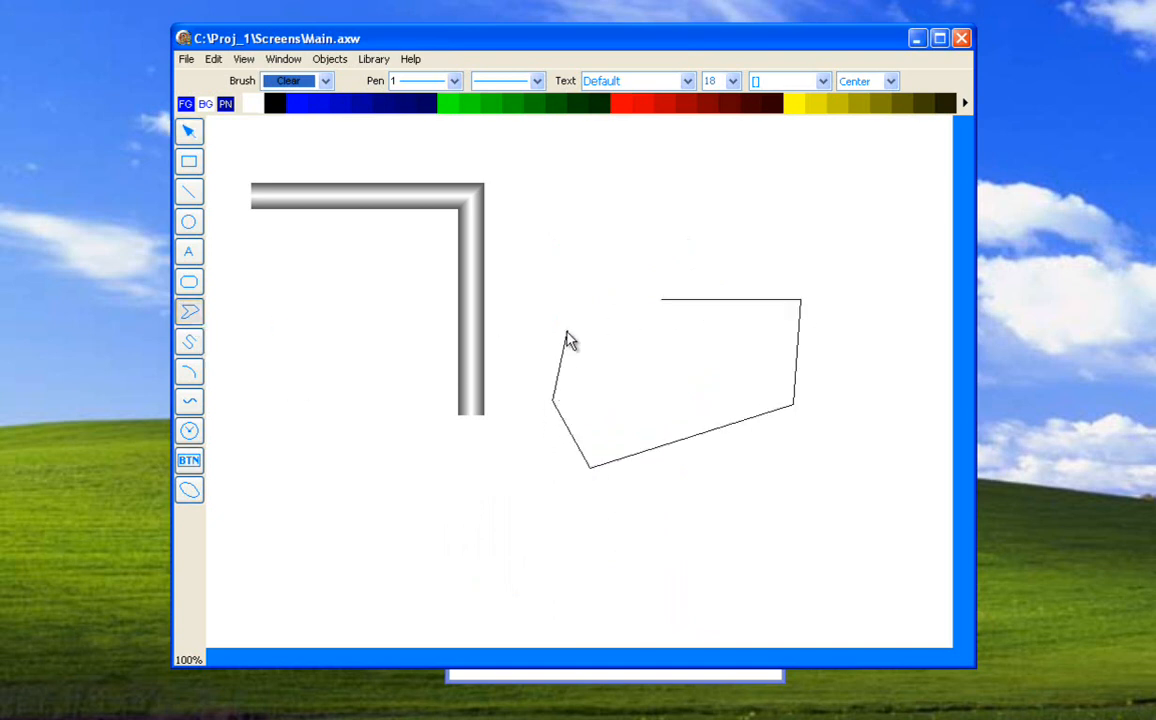
double_click(566, 334)
Rotate the line polygon slightly counter-clockwise.
left_click(330, 60)
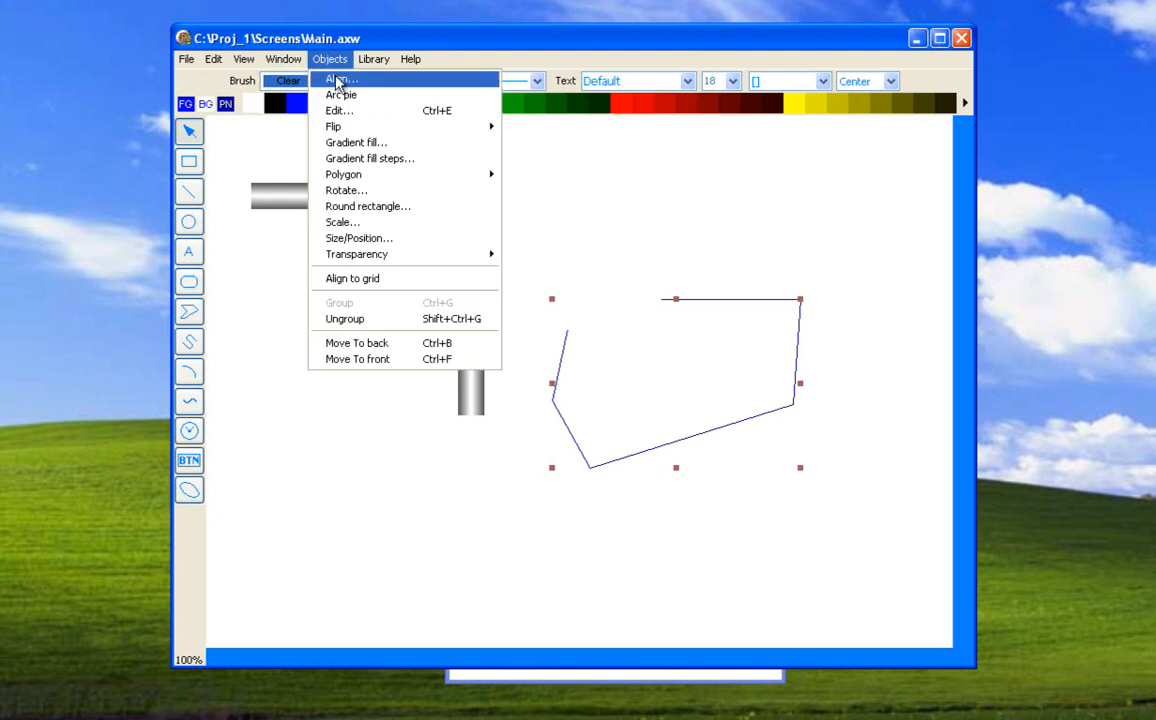
left_click(357, 193)
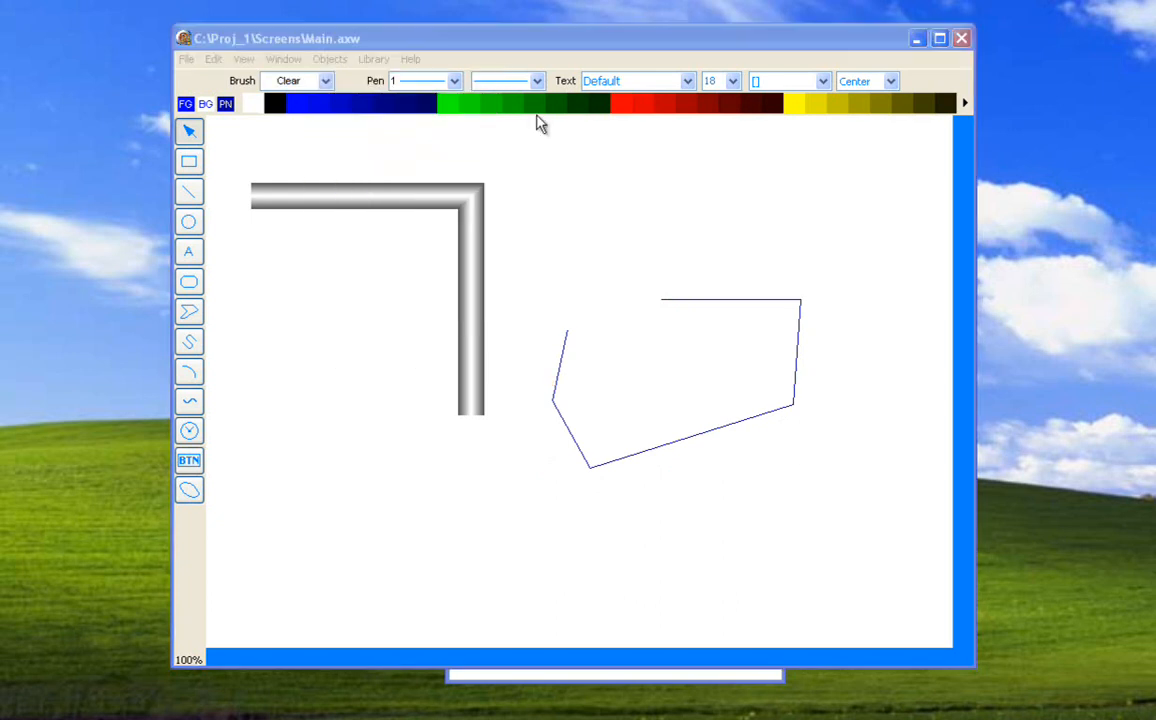
left_click_drag(419, 139, 360, 275)
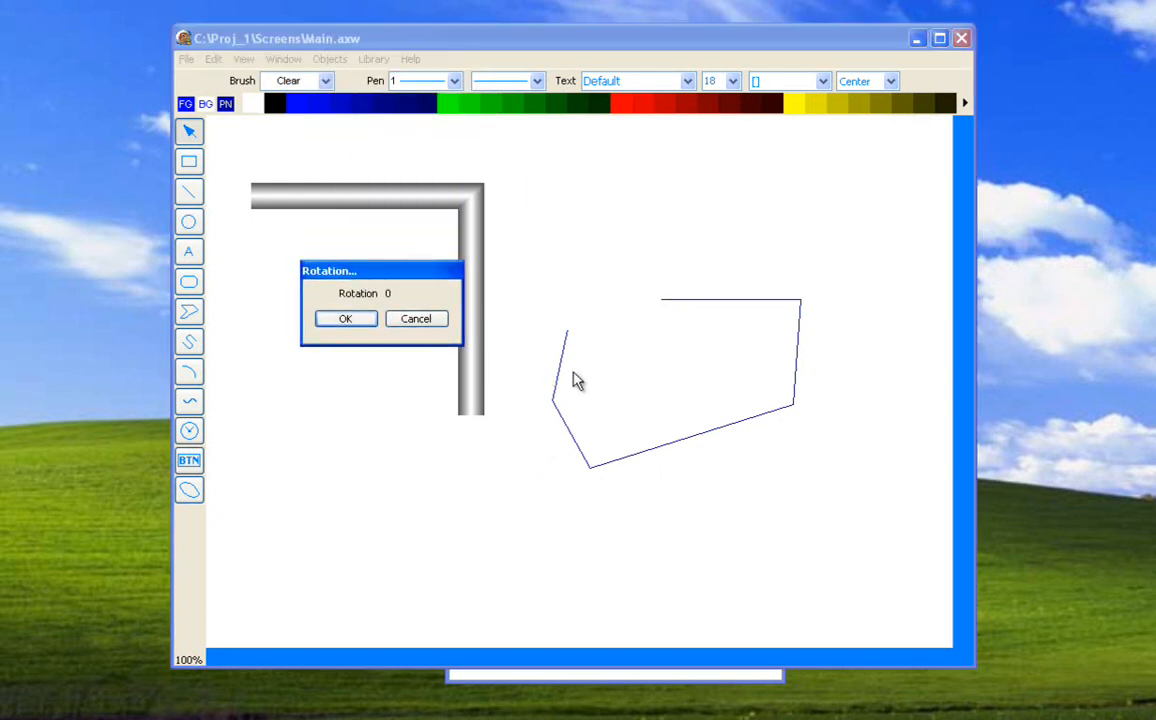
left_click_drag(674, 481, 437, 378)
left_click(345, 318)
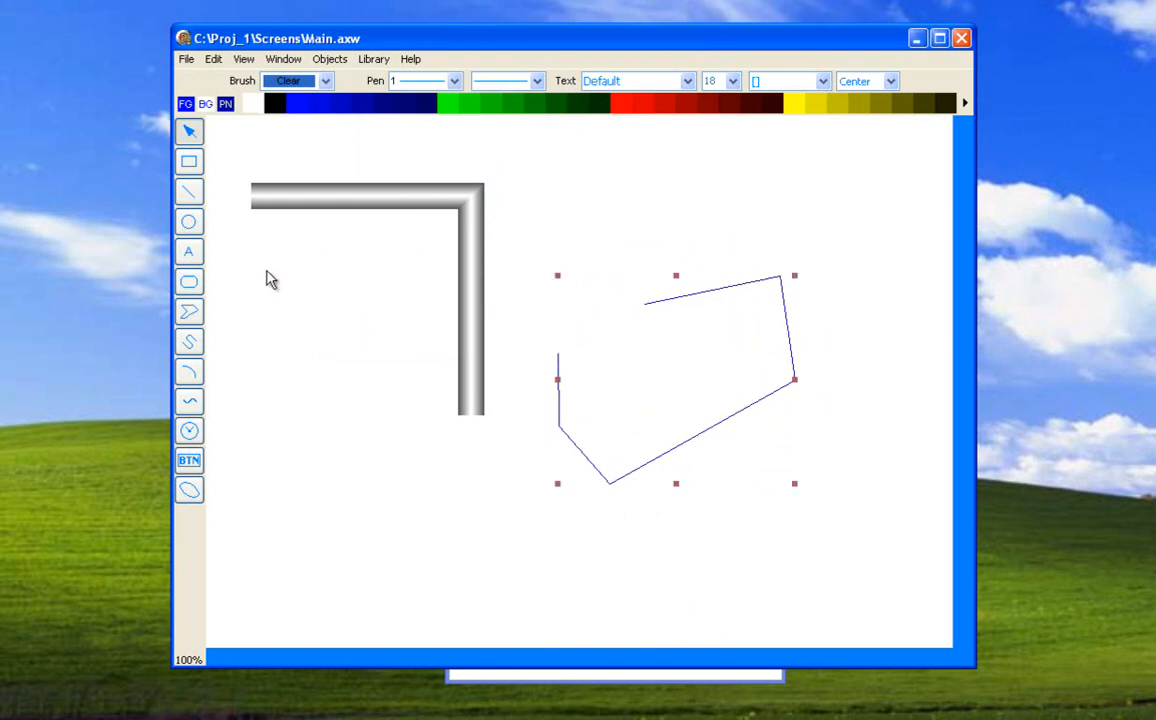
Add a text object reading "dsafasfsafsadf" inside the pipe's bend.
left_click(189, 251)
left_click_drag(285, 303, 447, 438)
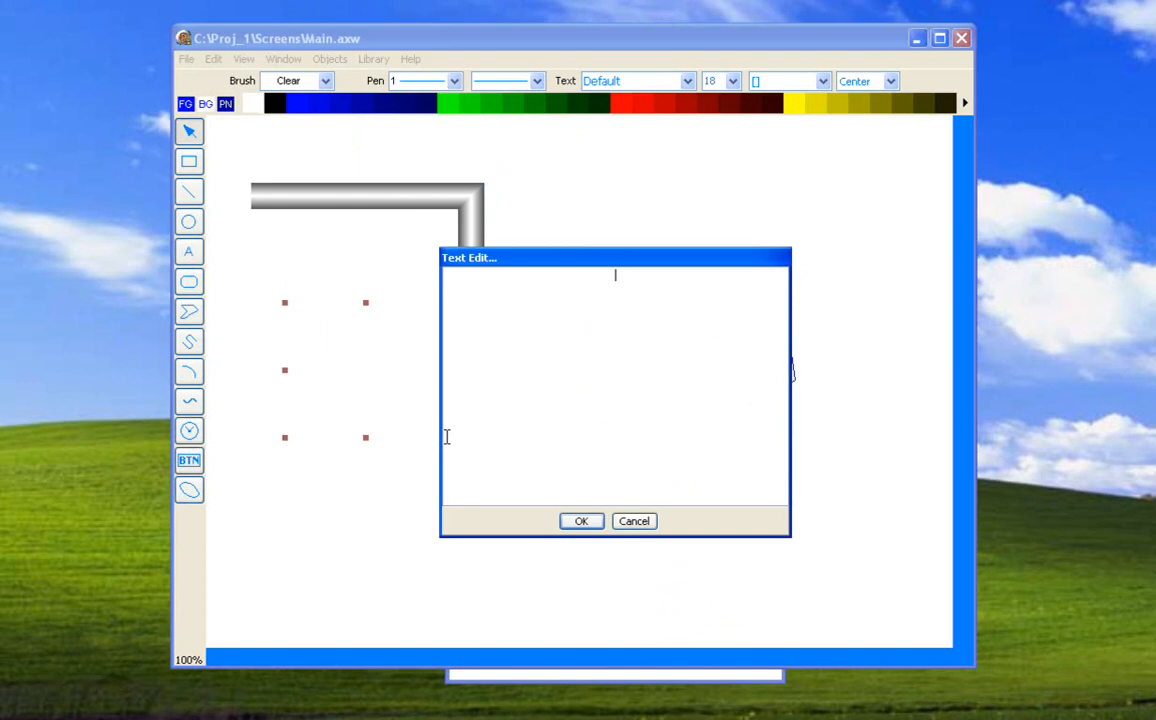
type("dsafasfsafsadf")
left_click(581, 521)
Try to rotate the text object inside the pipe's bend.
left_click(329, 59)
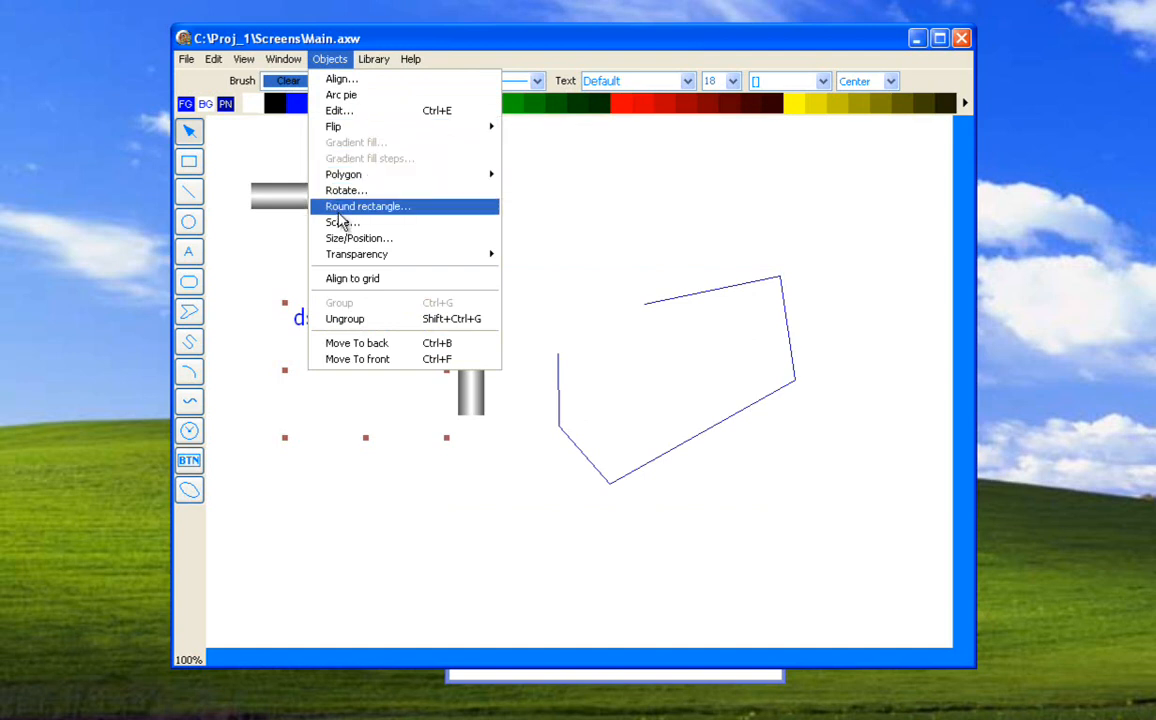
left_click(335, 190)
left_click_drag(384, 275, 693, 181)
left_click_drag(454, 387, 555, 338)
left_click(722, 226)
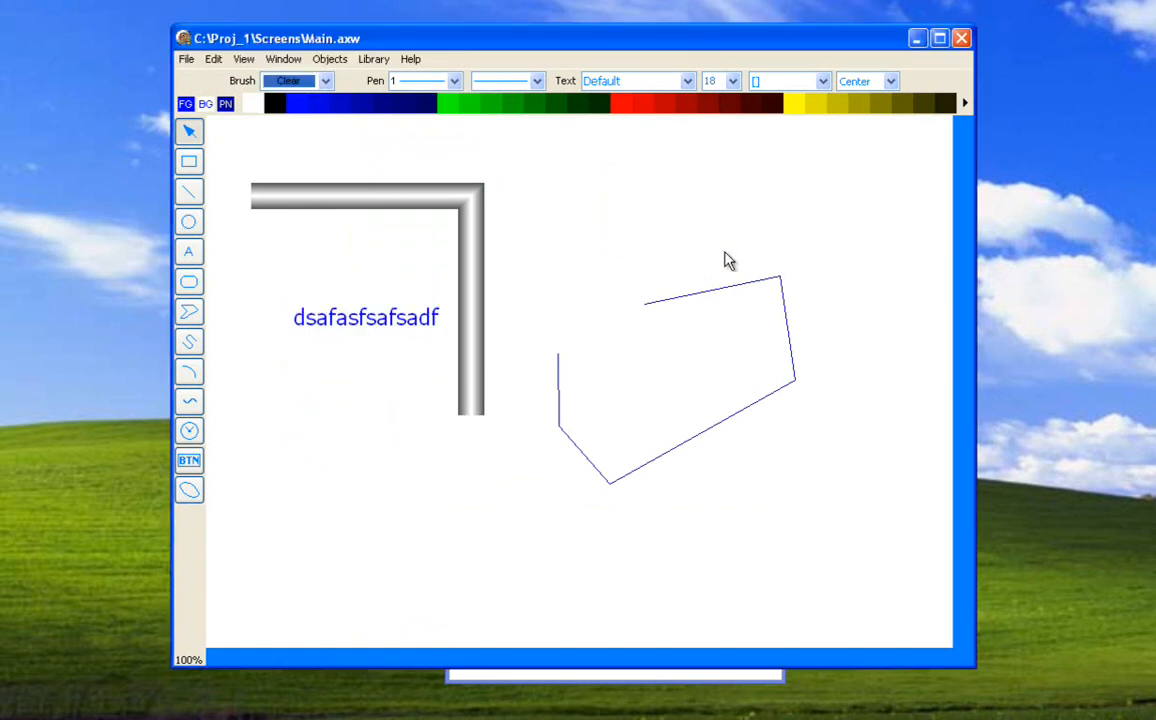
Delete the rotated line polygon and the text object.
key("Delete")
left_click(421, 322)
key("Delete")
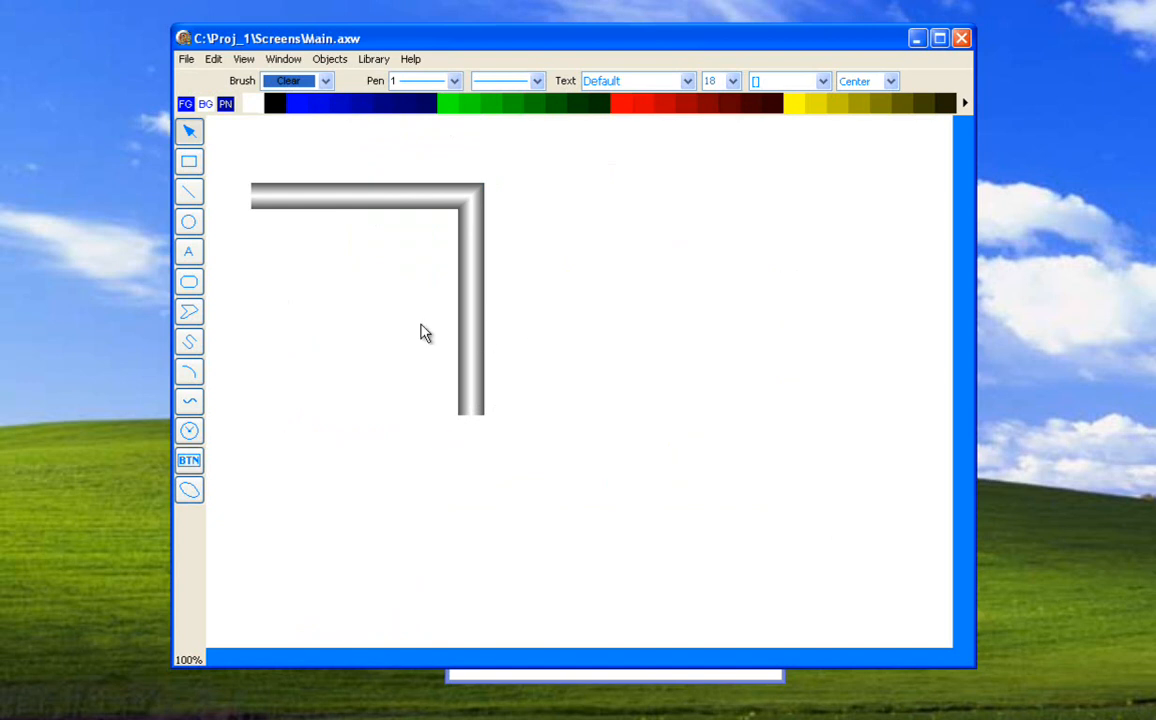